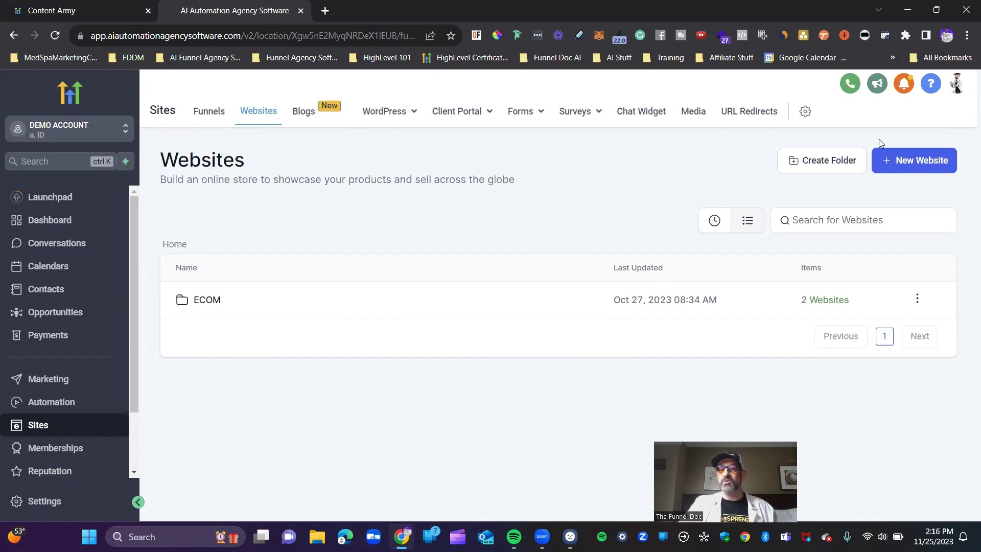
Create a new website from blank named "Demo Sign Up Page"
left_click(923, 162)
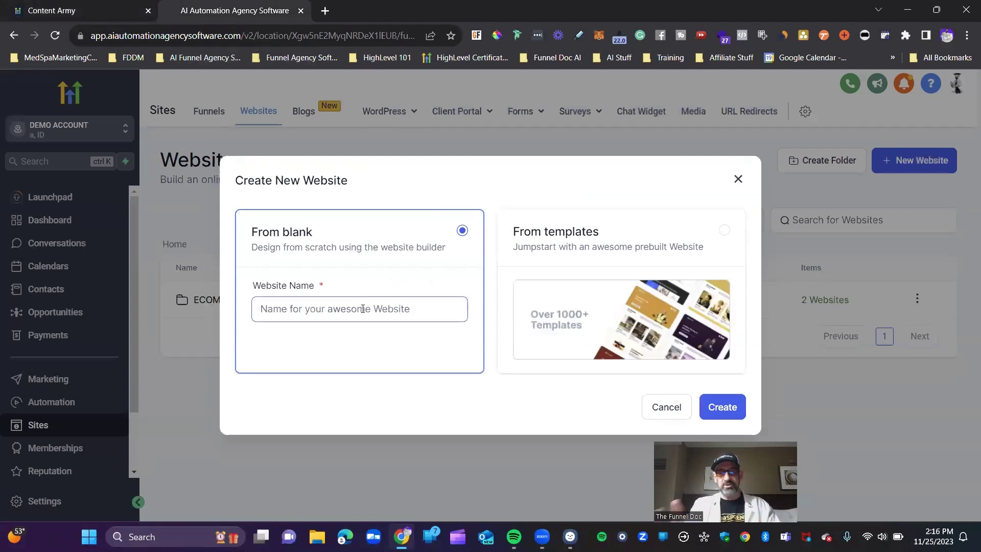
type("De")
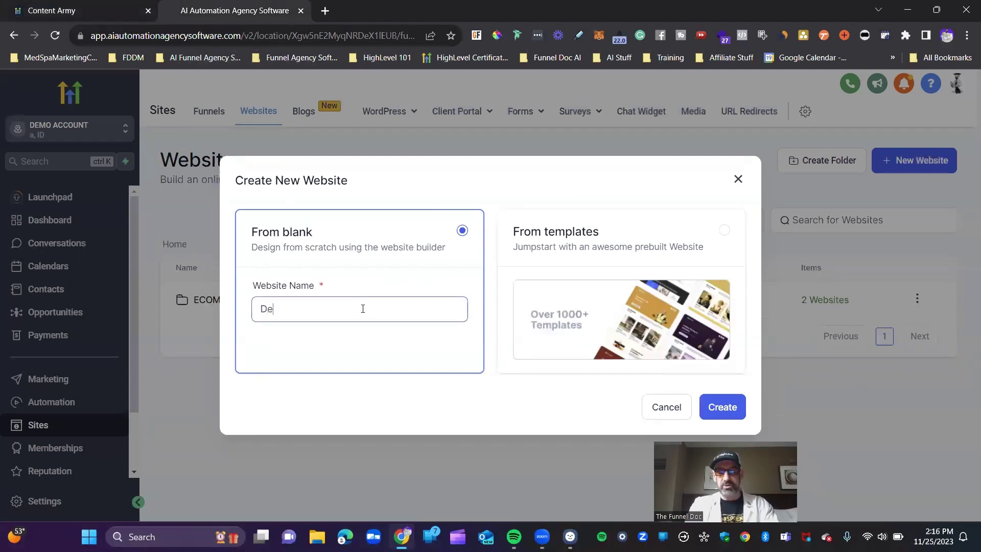
type("mo Sign ")
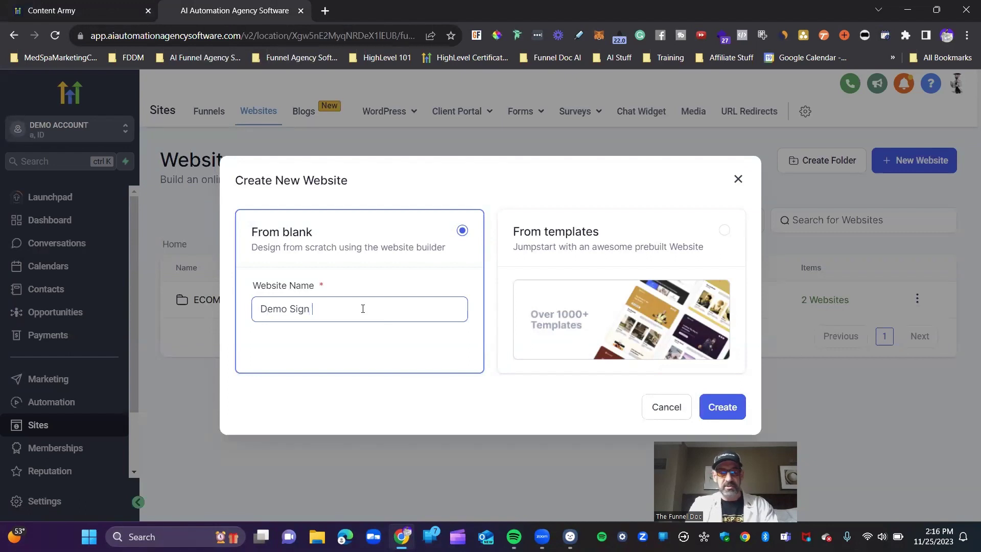
type("Up Page")
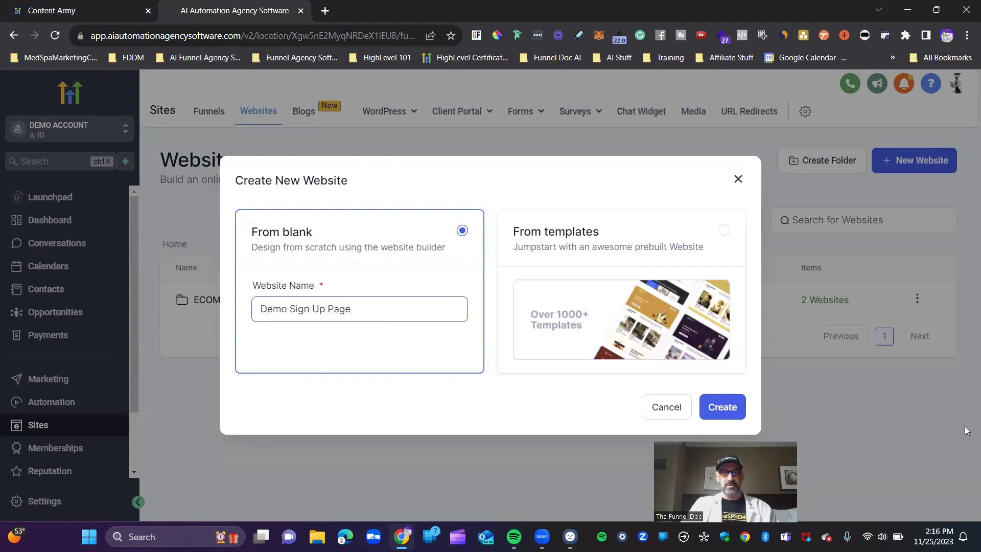
left_click(723, 407)
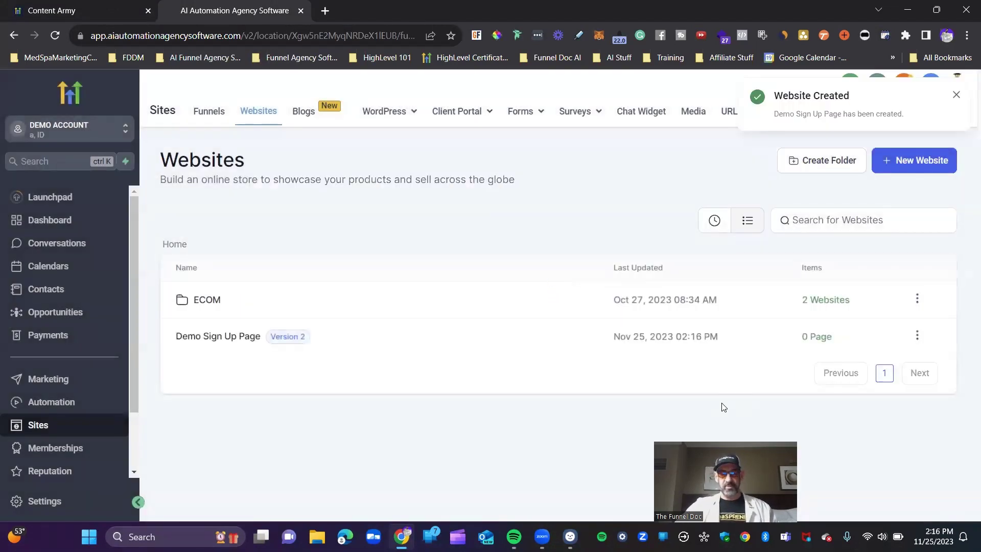
Add a new page named "Sign Up Page" to the Demo Sign Up Page website
left_click(208, 337)
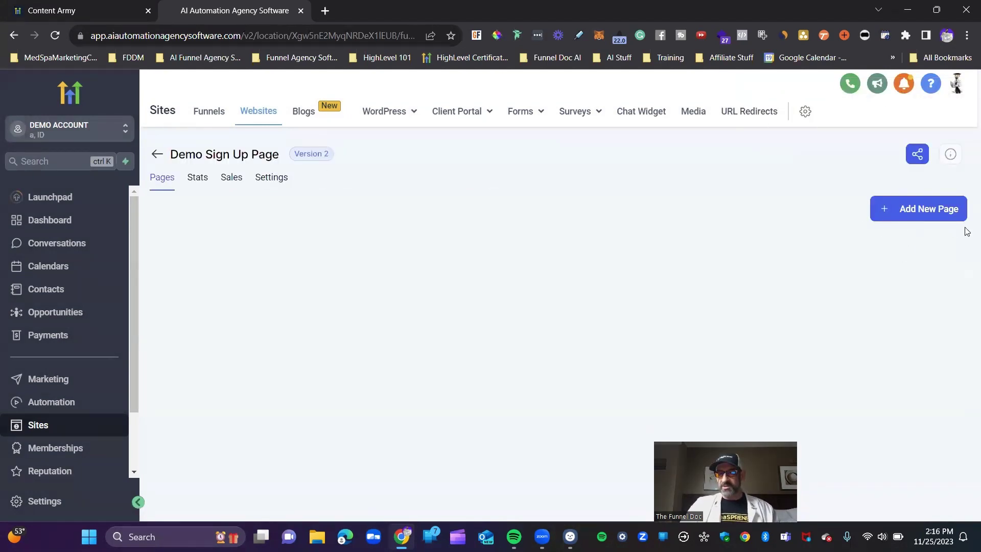
left_click(902, 211)
left_click(437, 243)
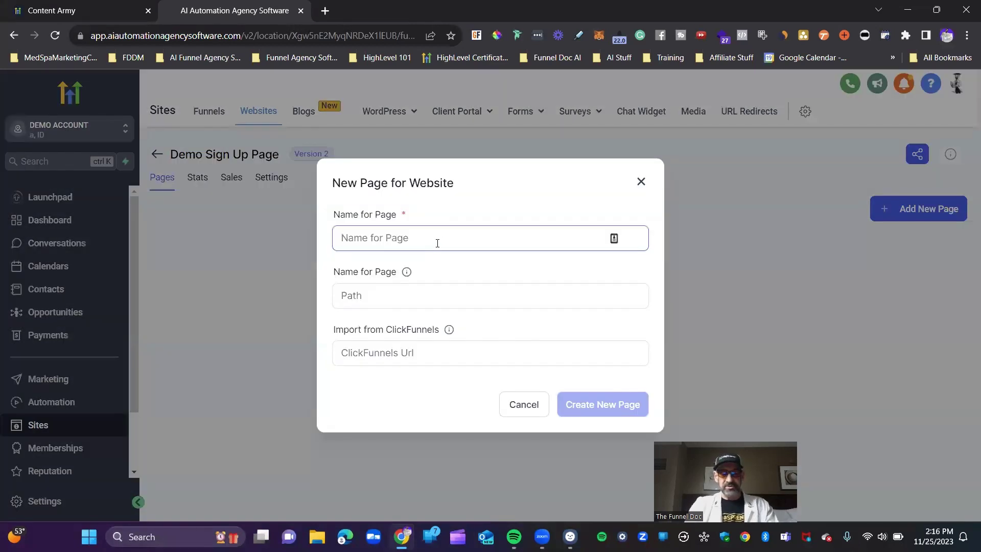
type("Sign UP")
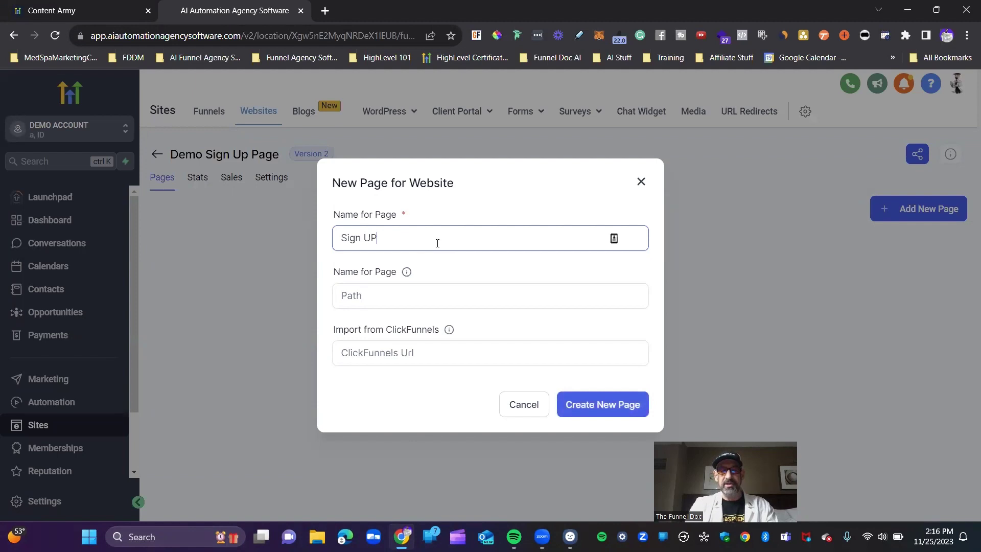
type(" Page")
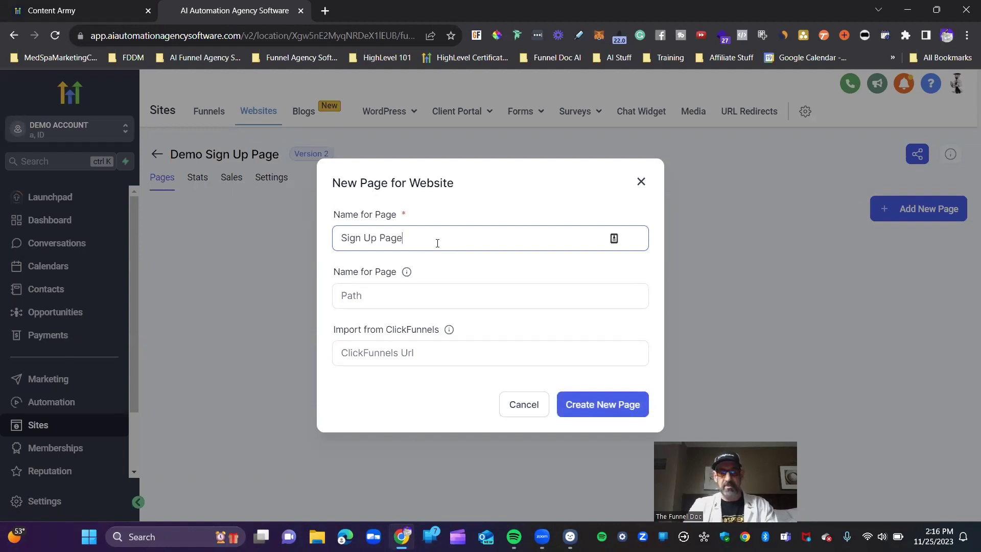
left_click(588, 406)
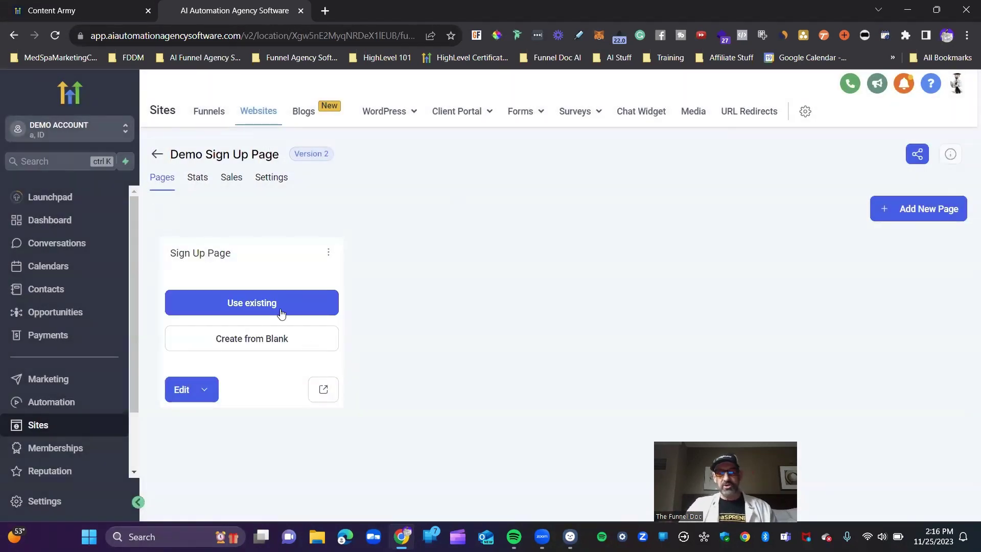
Create the Sign Up Page from blank and give it a full-width section containing a one-column row
left_click(255, 341)
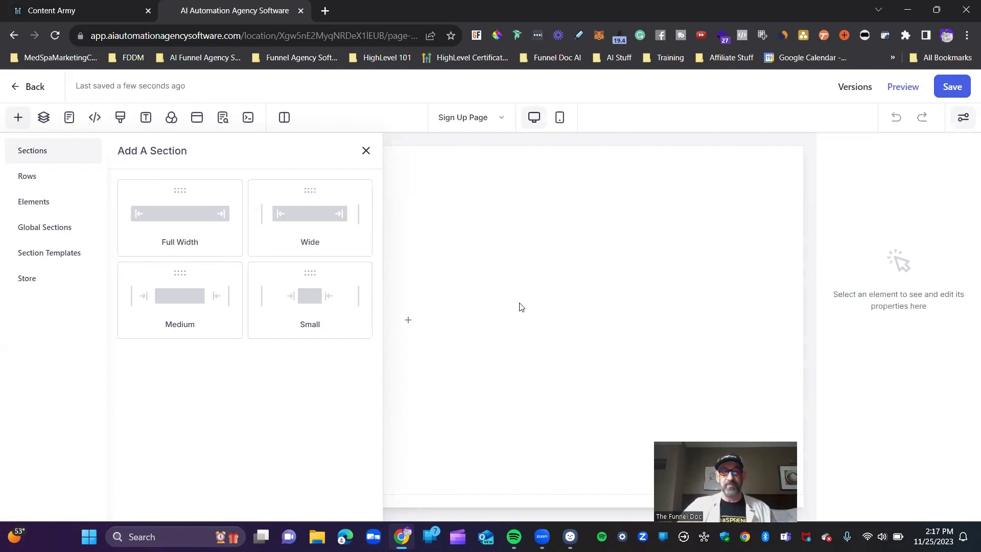
left_click(166, 216)
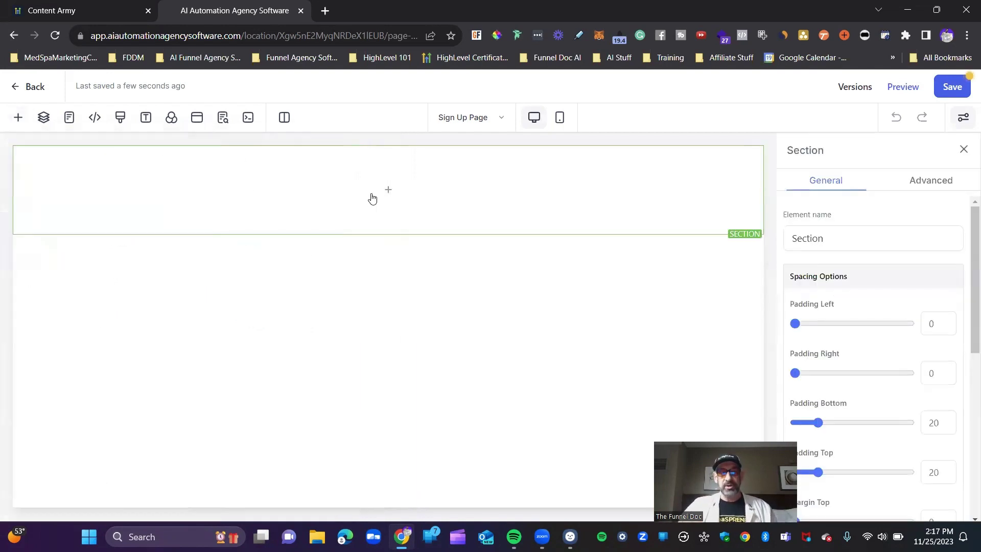
mouse_move(566, 181)
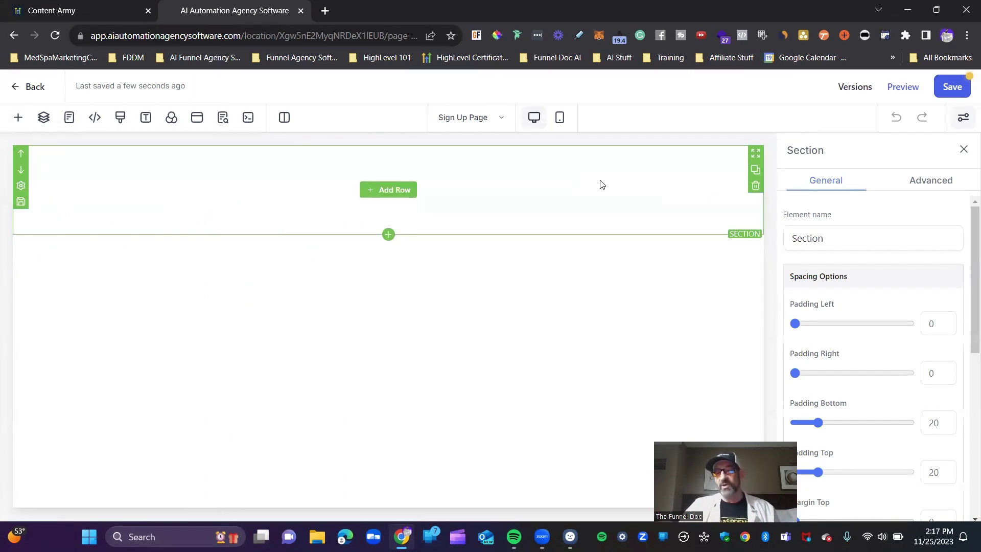
left_click(384, 189)
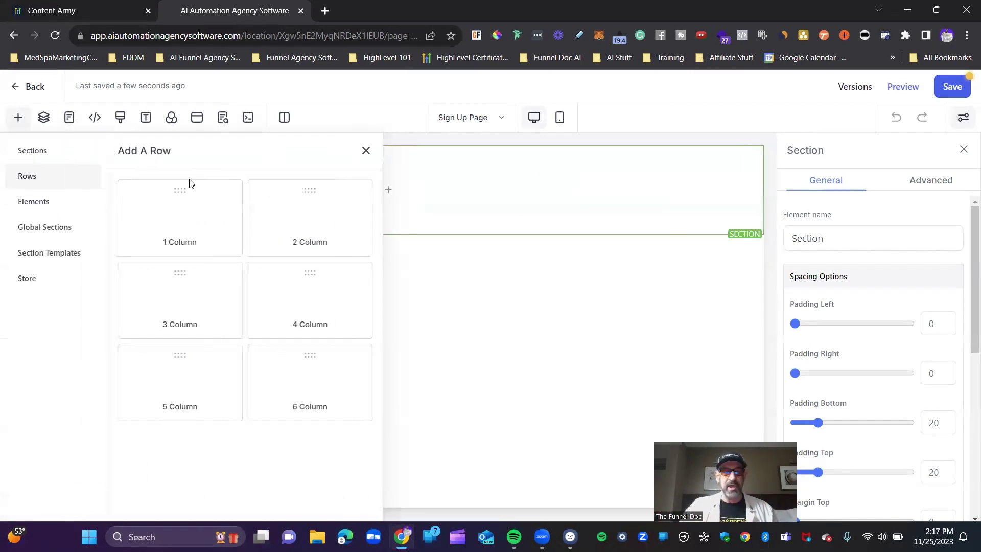
left_click(192, 227)
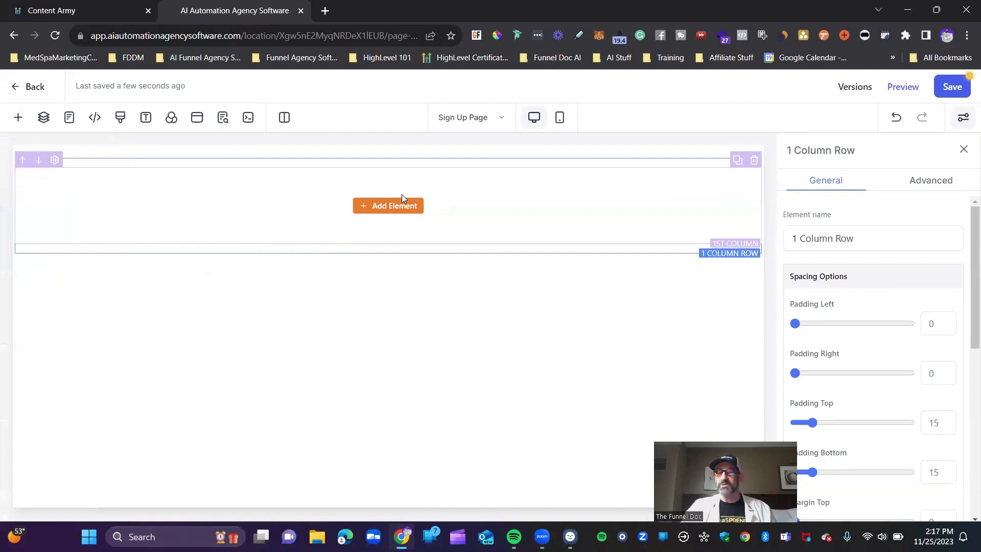
Add a headline element to the one-column row and set its text to "Personal Training Packages"
left_click(396, 209)
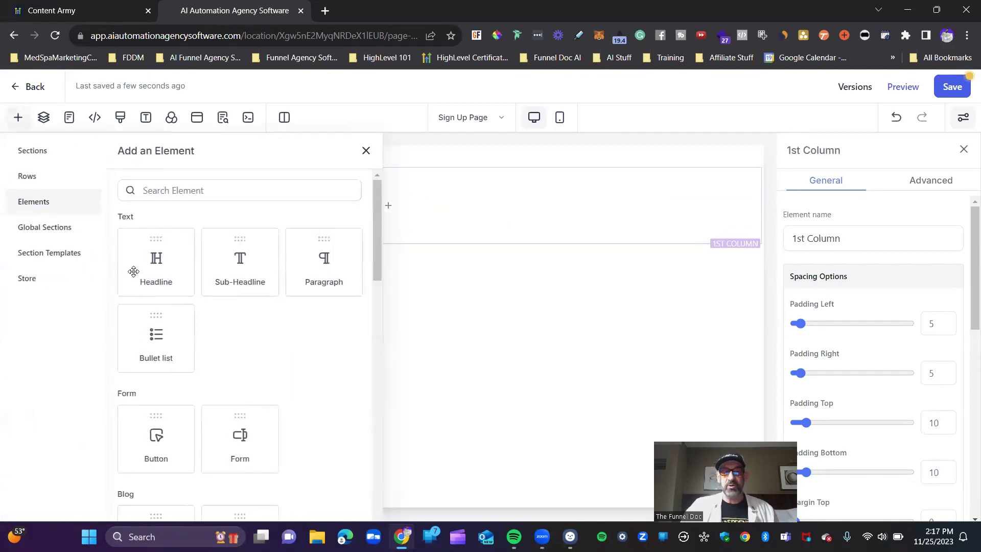
left_click(154, 266)
left_click(424, 198)
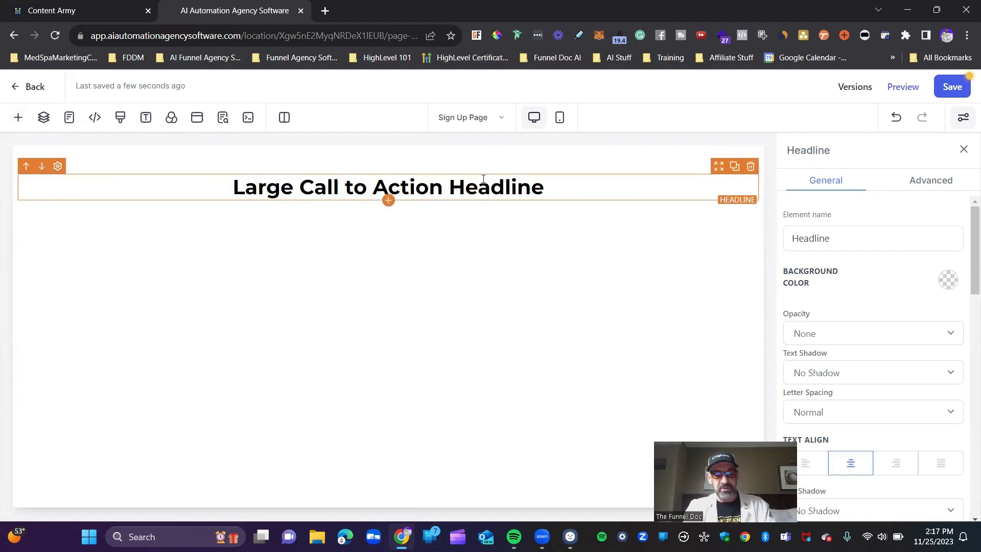
key("ctrl+a")
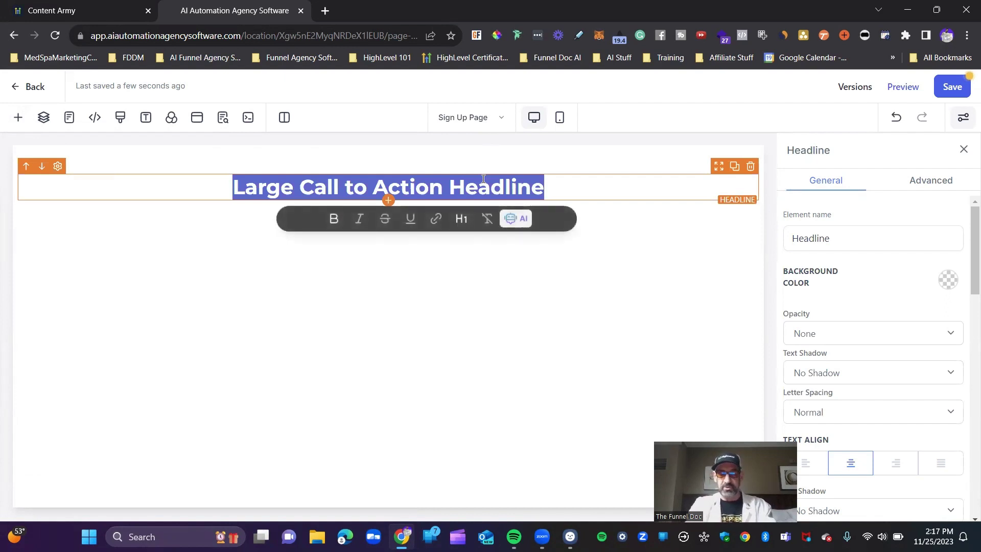
type("Personal Training Packages")
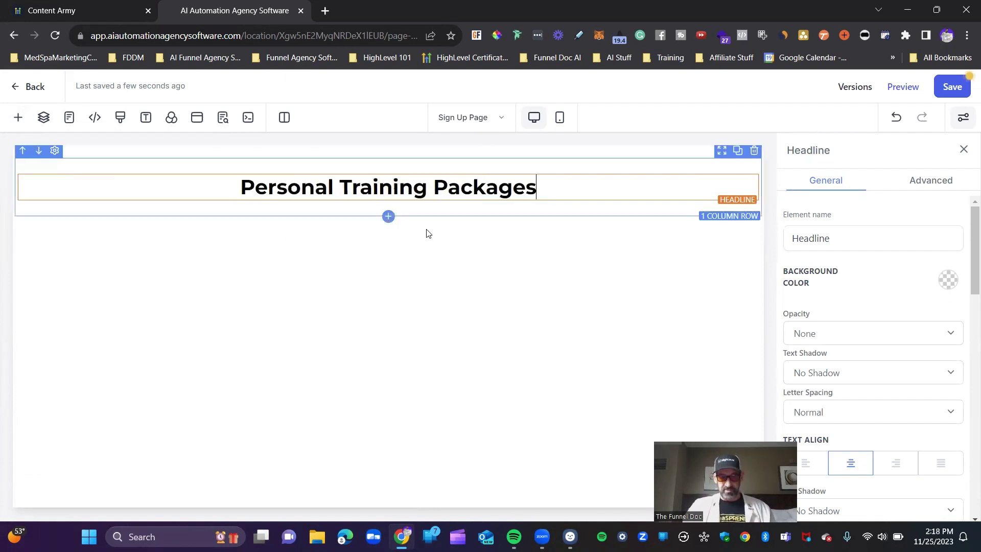
Add a three-column row below the main headline and place a headline reading "Package #1" in its first column
left_click(389, 216)
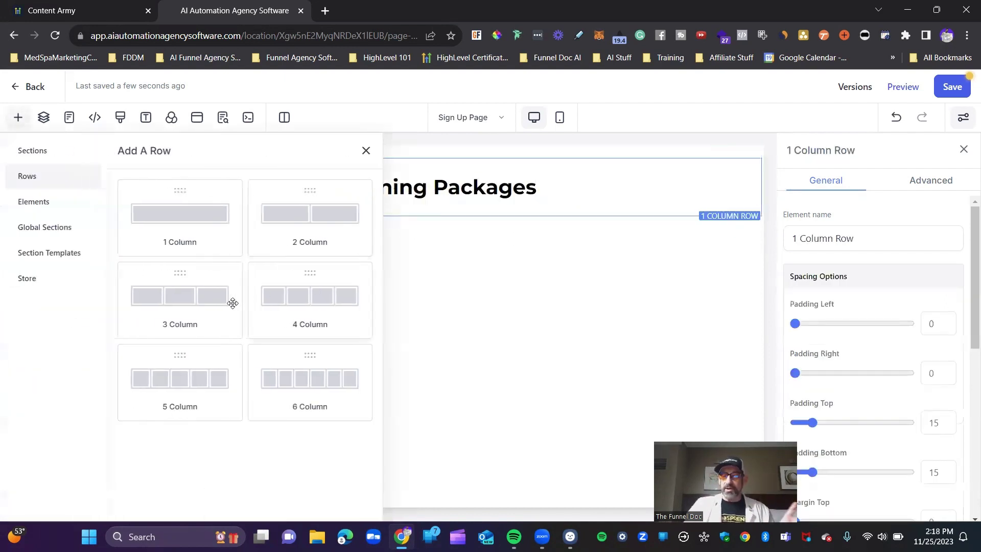
left_click(219, 318)
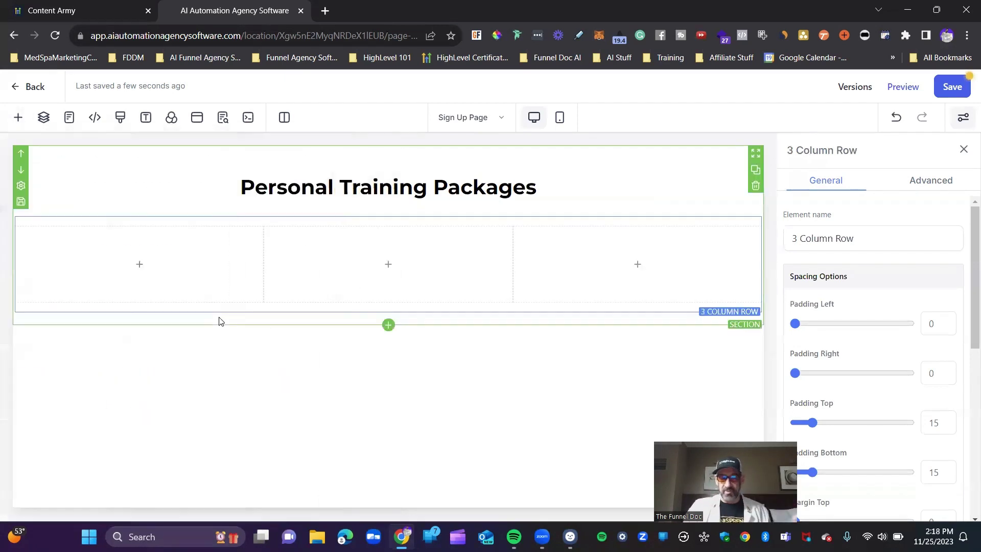
left_click(144, 265)
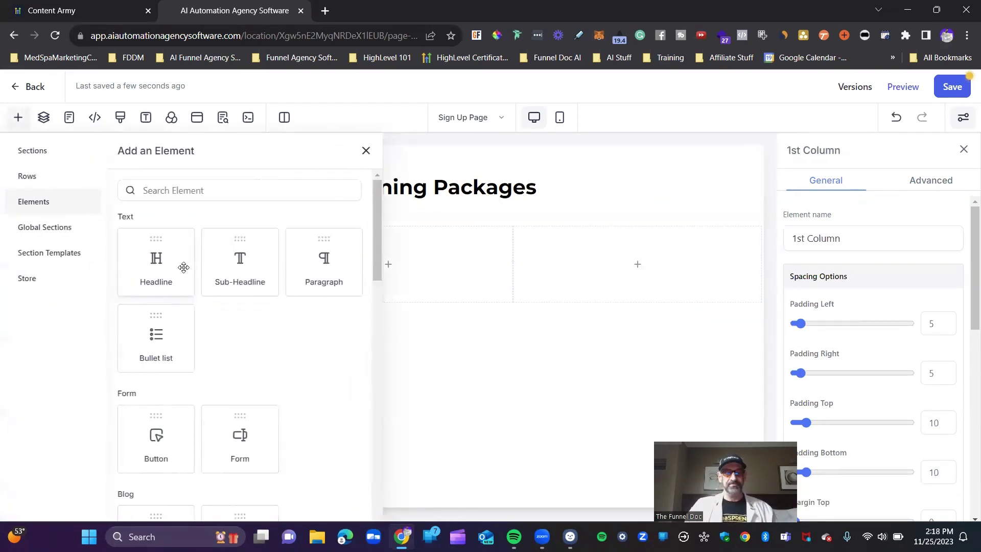
left_click(158, 267)
triple_click(180, 267)
type("PackAa")
key("BackSpace")
key("BackSpace")
type("age #1")
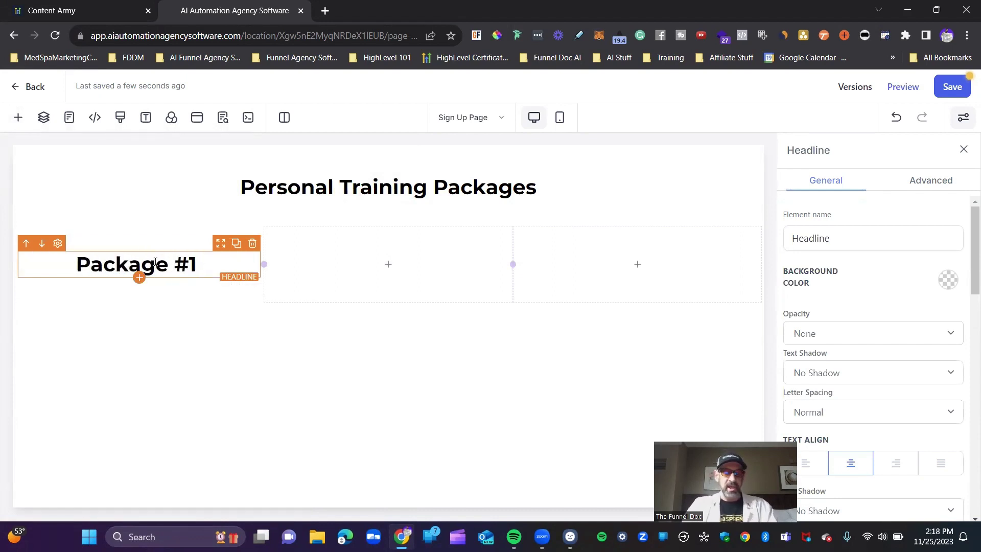
Duplicate the "Package #1" headline twice and move one copy each into the second and third columns
left_click(235, 243)
left_click(236, 230)
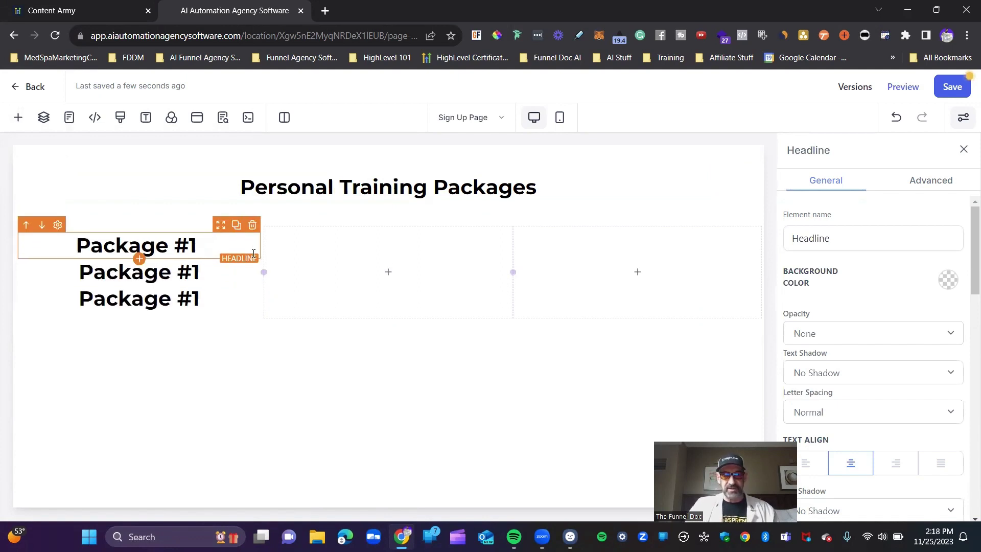
left_click_drag(220, 222, 473, 307)
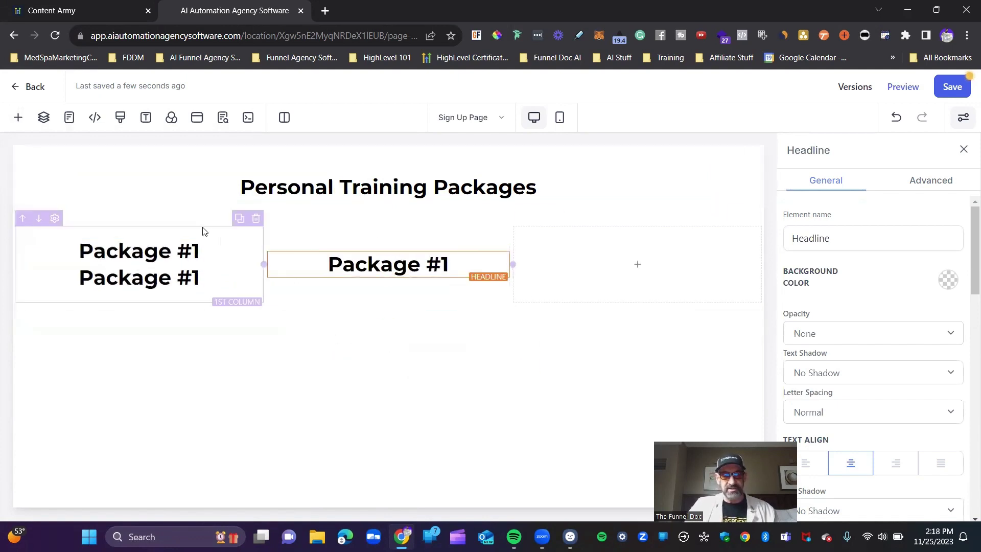
left_click_drag(432, 278, 633, 306)
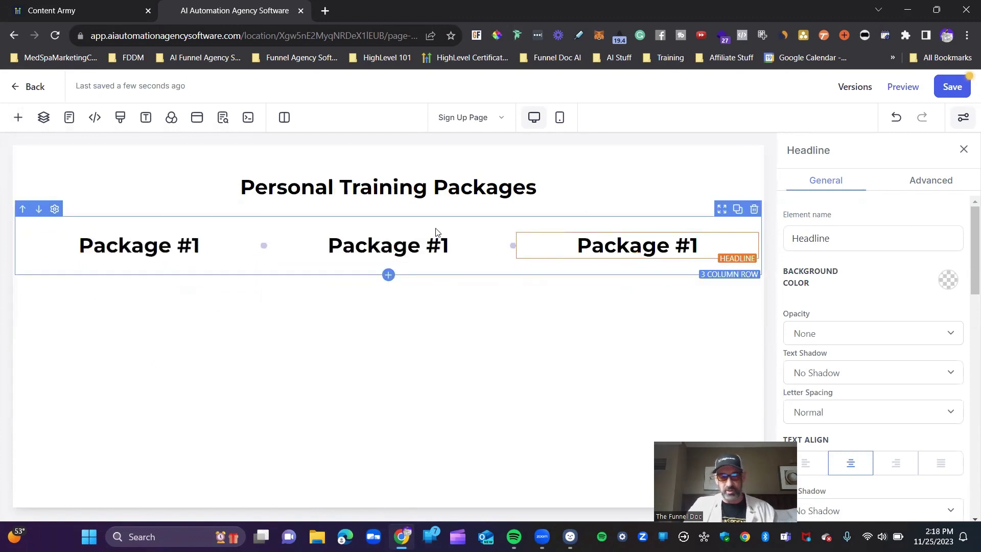
Renumber the headline in the second column to "Package #2" and the one in the third column to "Package #3"
left_click(449, 243)
double_click(446, 244)
type("2")
left_click(724, 238)
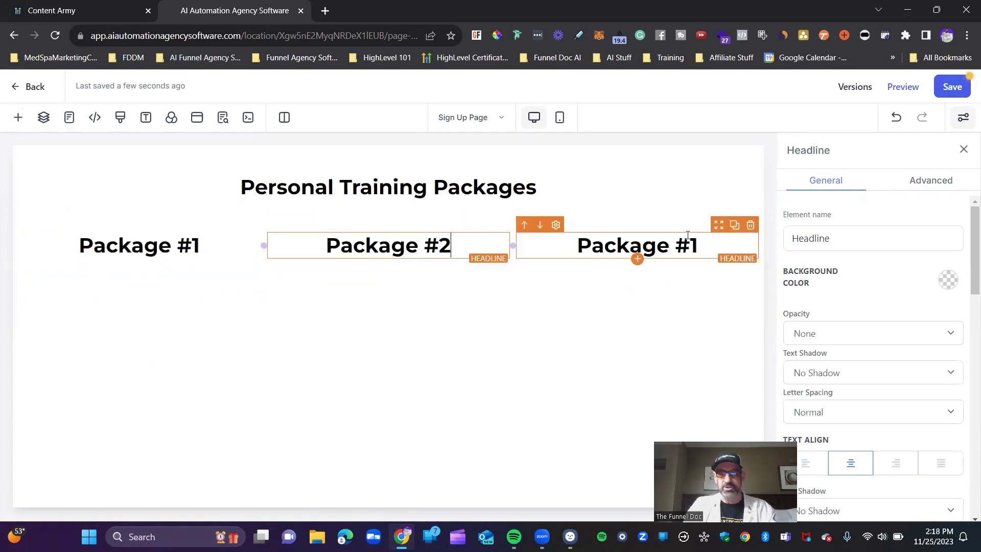
double_click(695, 244)
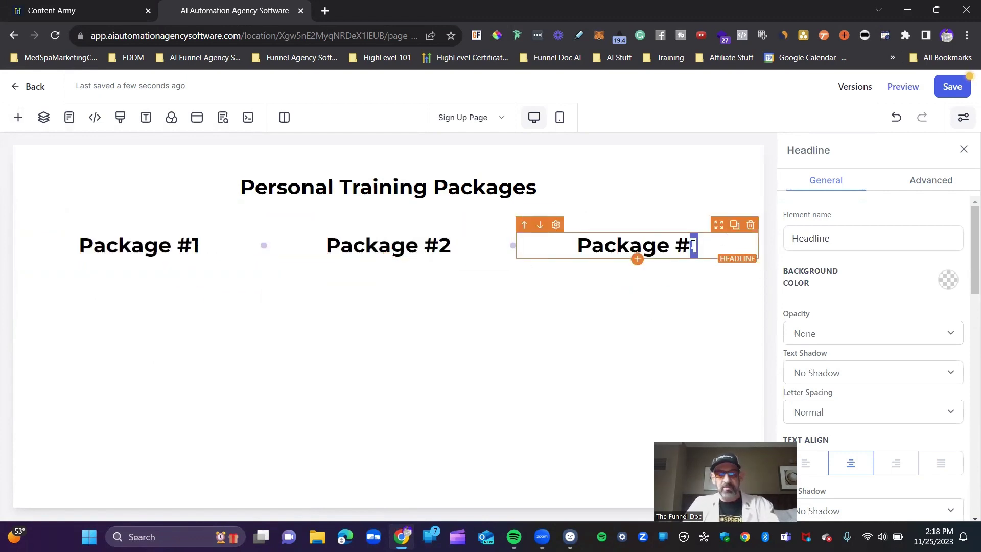
type("3")
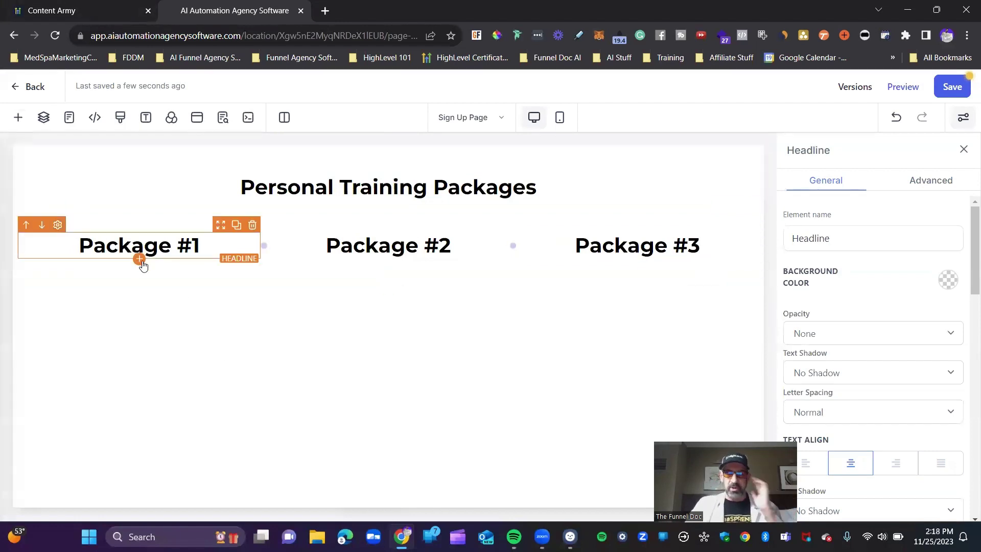
Add a sub-headline under "Package #1" and set its text to "$600/m"
left_click(138, 258)
left_click_drag(238, 282, 179, 298)
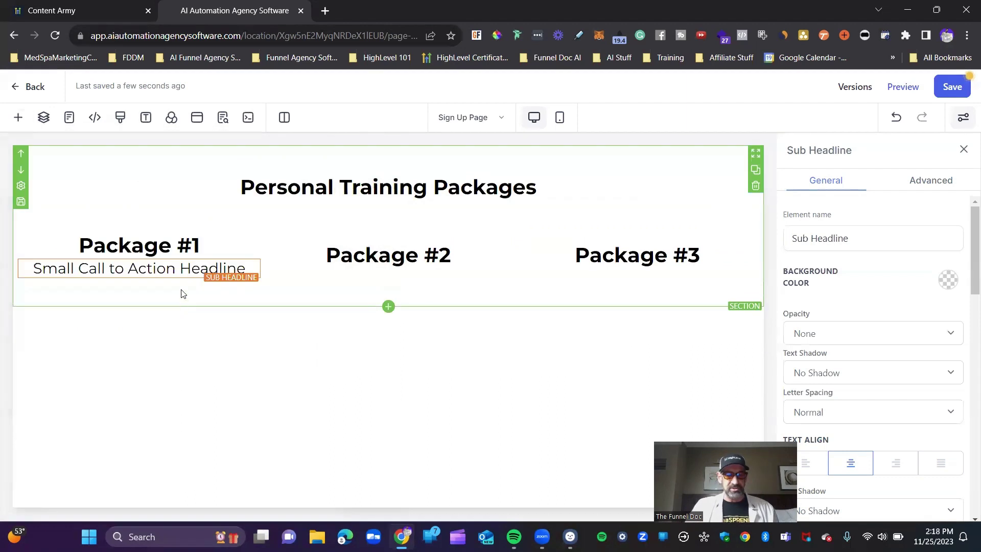
double_click(186, 268)
triple_click(186, 268)
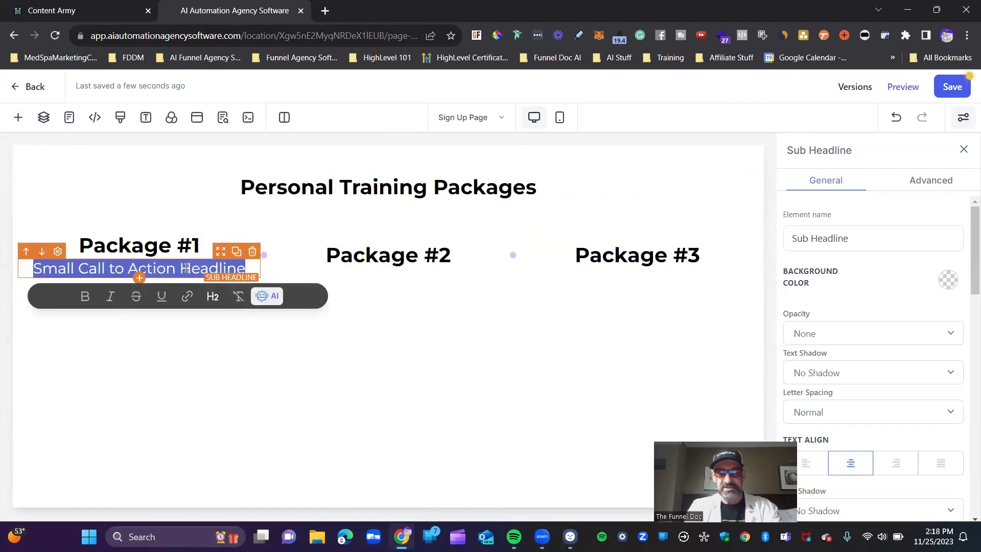
type("600")
key("BackSpace")
key("BackSpace")
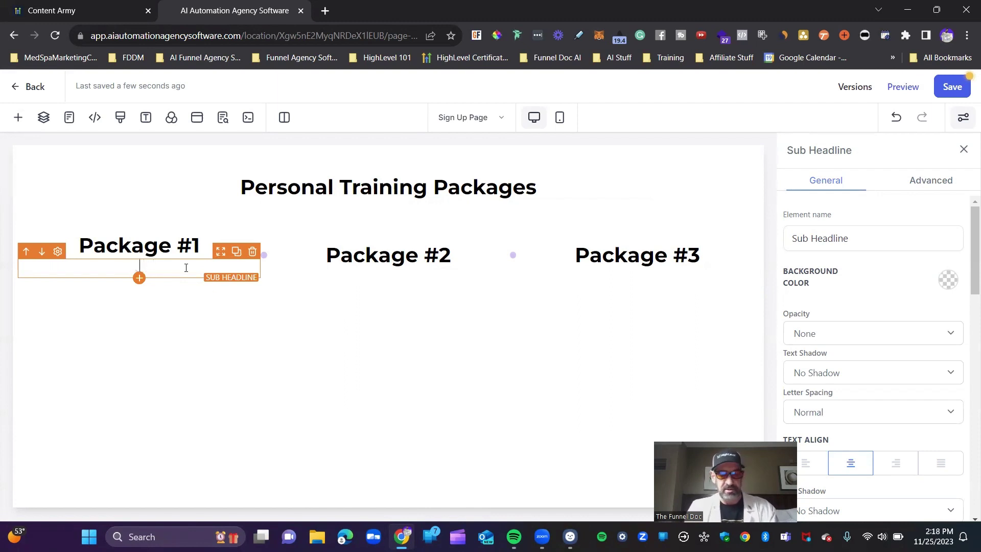
type("$600")
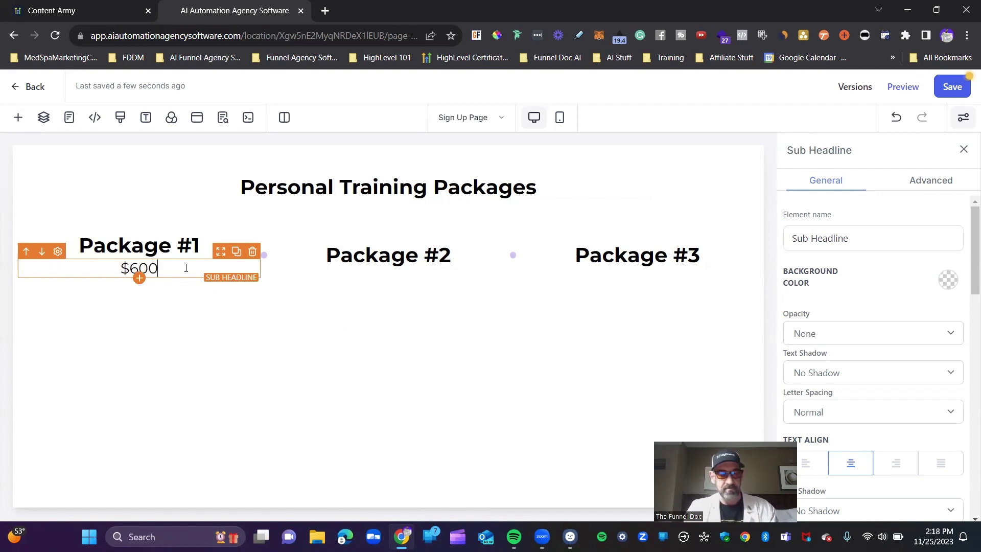
type("/m")
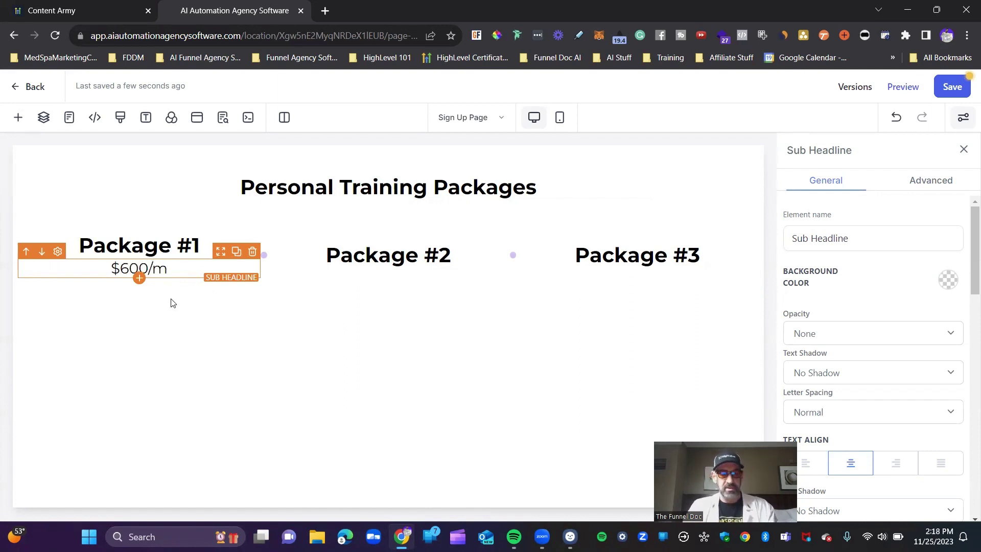
Duplicate the "$600/m" sub-headline twice and move one copy each under "Package #2" and "Package #3"
double_click(236, 252)
left_click_drag(222, 253, 388, 279)
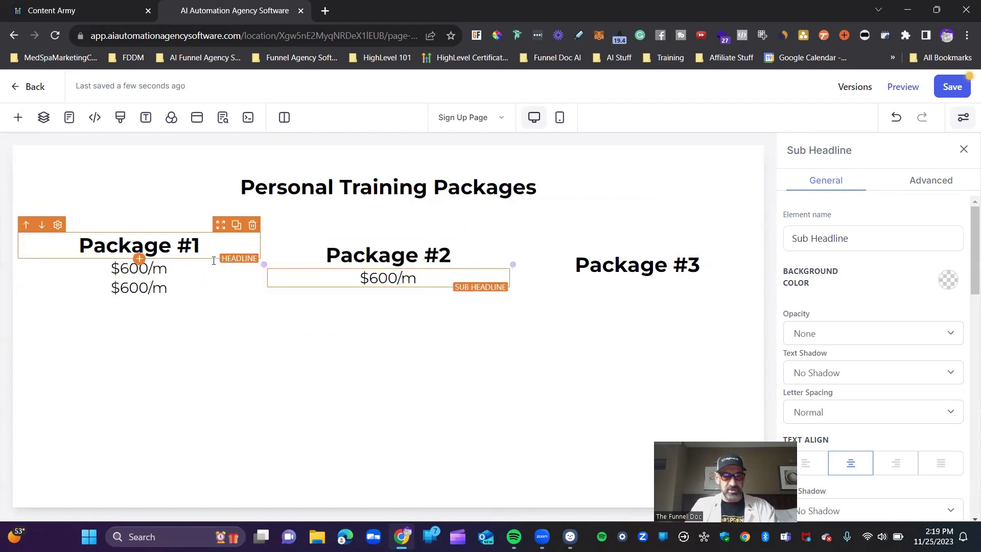
left_click_drag(220, 256, 559, 267)
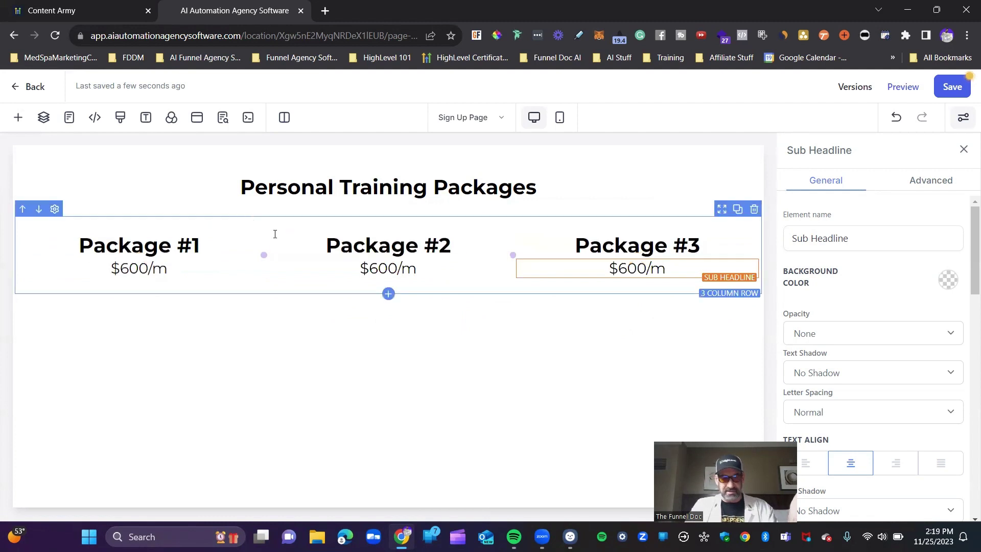
left_click_drag(130, 268, 122, 266)
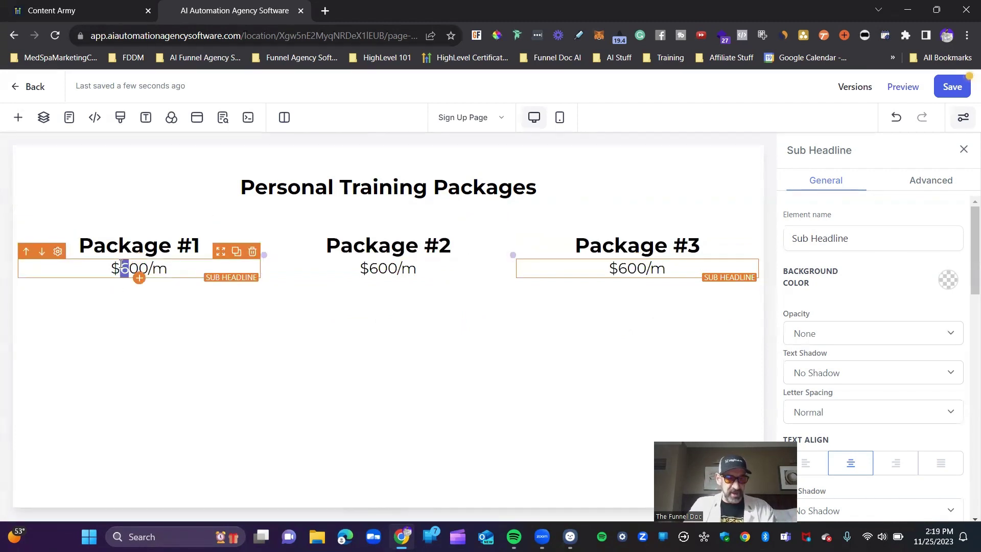
type("12")
left_click(321, 268)
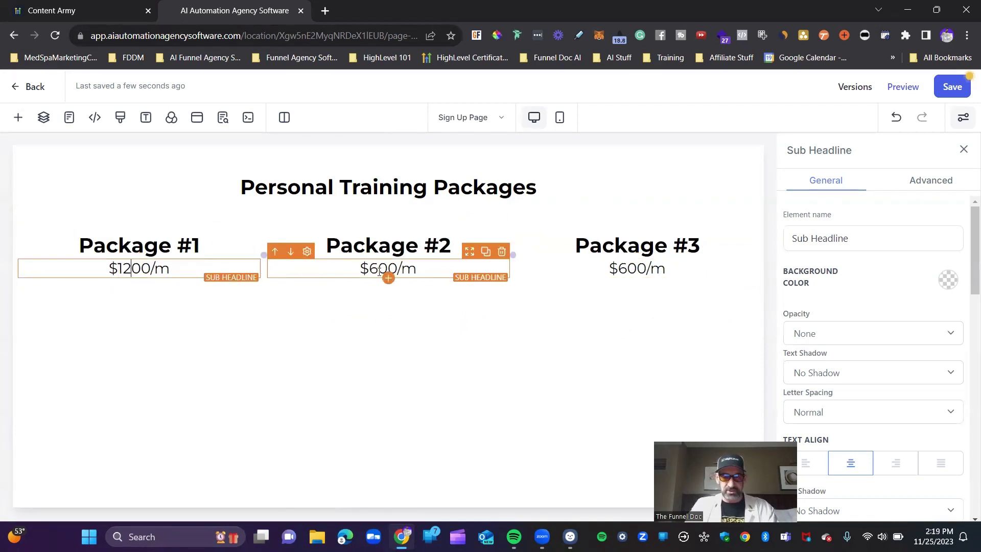
left_click(178, 273)
left_click_drag(132, 269, 120, 269)
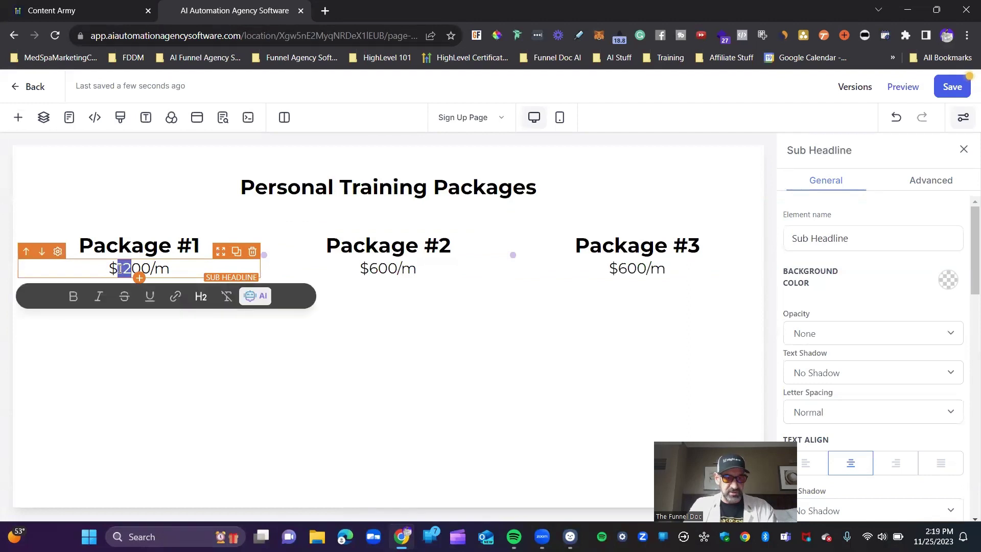
type("6")
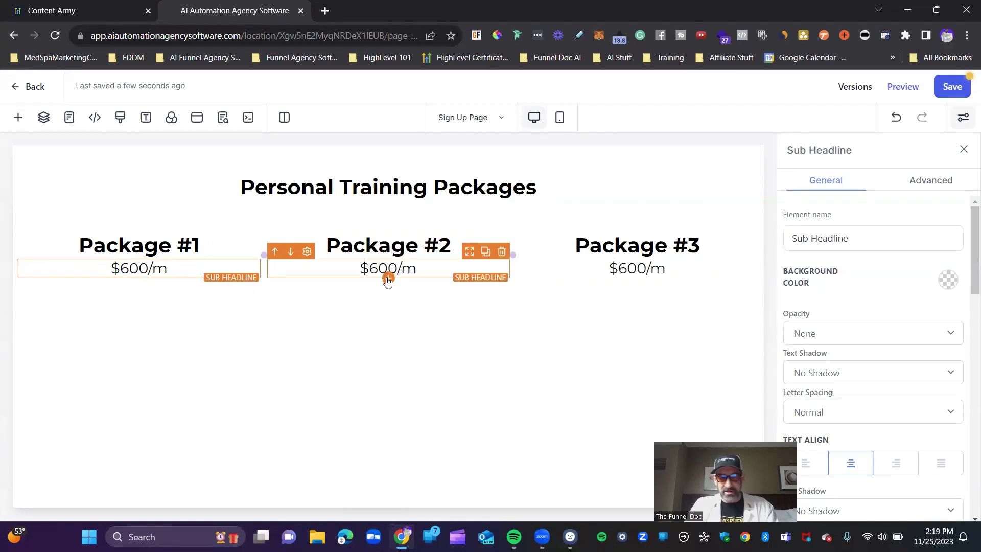
Change the price under "Package #2" to "$800/m" and the one under "Package #3" to "$1200/m"
left_click_drag(380, 267, 371, 268)
type("8")
left_click_drag(624, 268, 615, 267)
type("12")
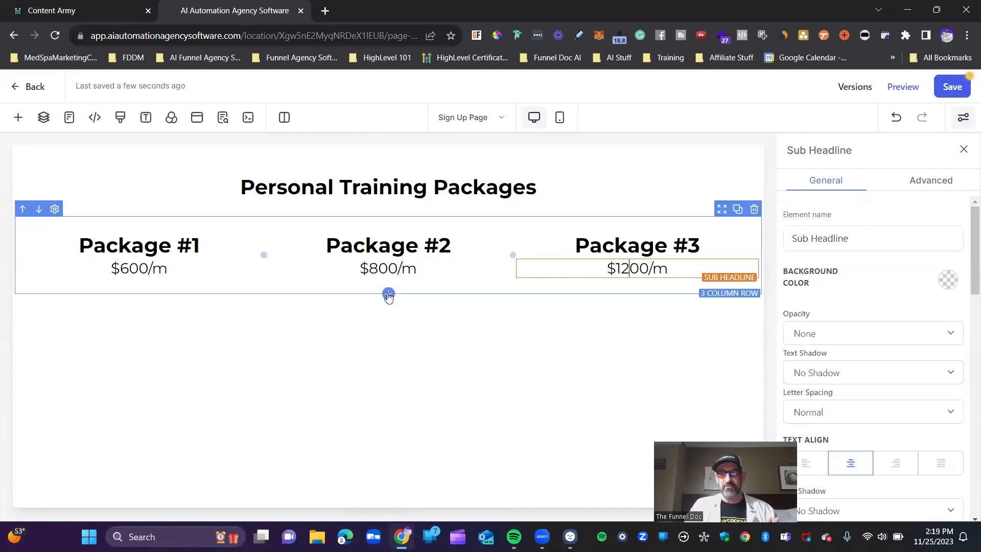
Add a one-column row below the three packages and place a 2 Step Order element in it
left_click(388, 293)
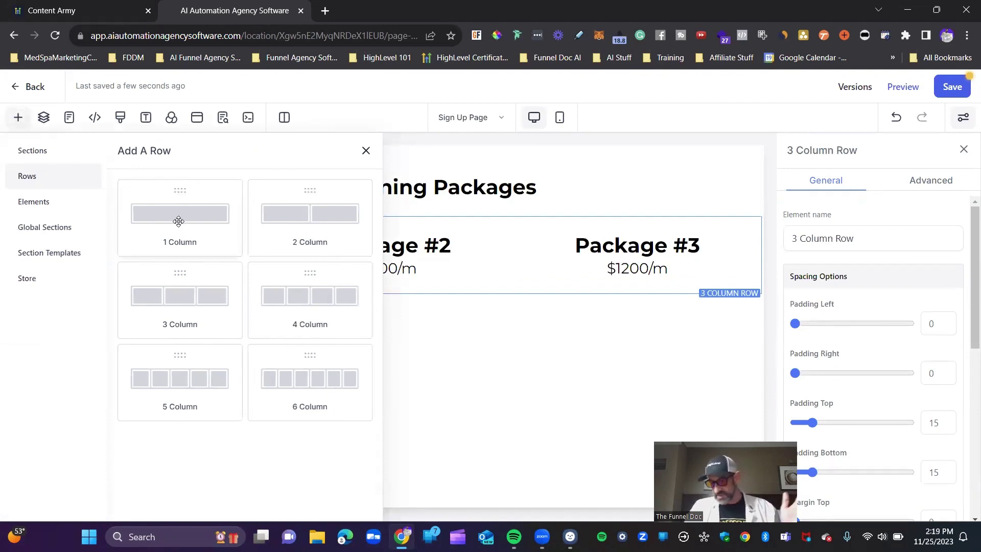
left_click_drag(179, 221, 470, 355)
left_click(407, 346)
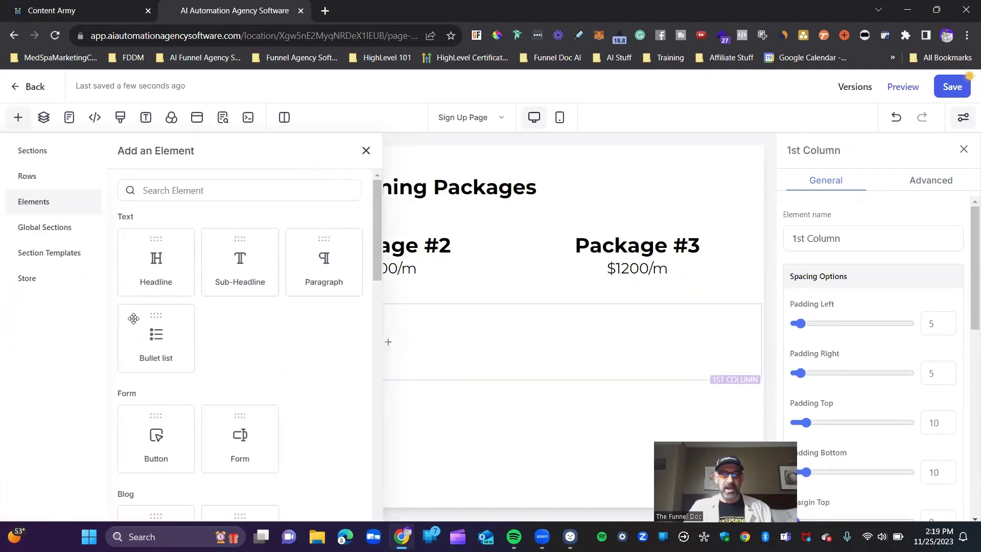
scroll(156, 314, "down", 15)
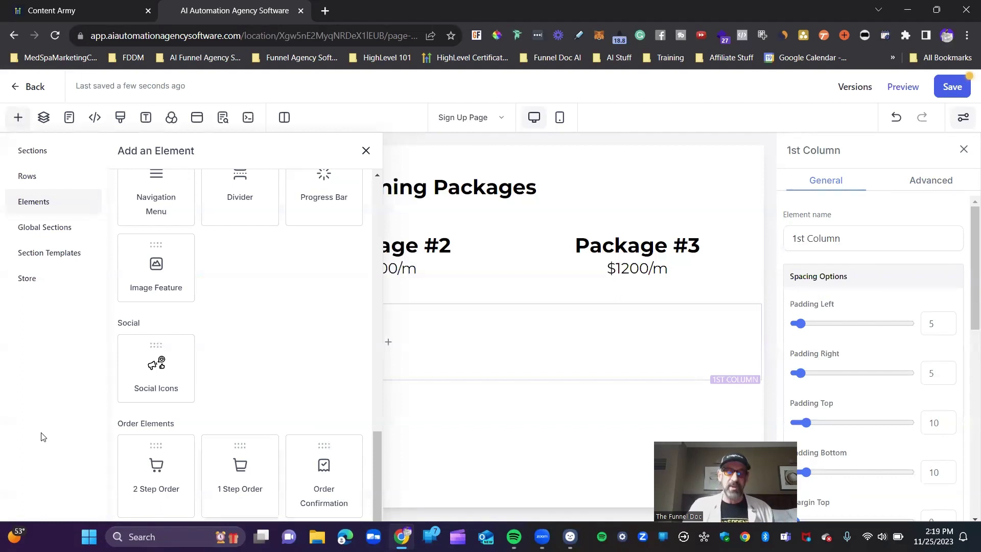
left_click(156, 467)
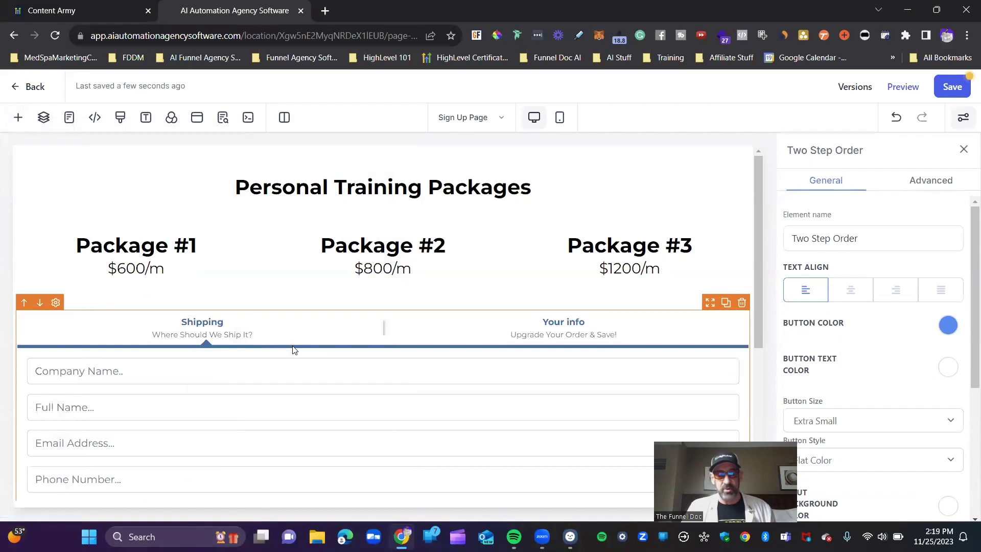
Examine the two-step order form's input fields and its general styling and button settings
scroll(292, 347, "down", 5)
scroll(291, 337, "up", 3)
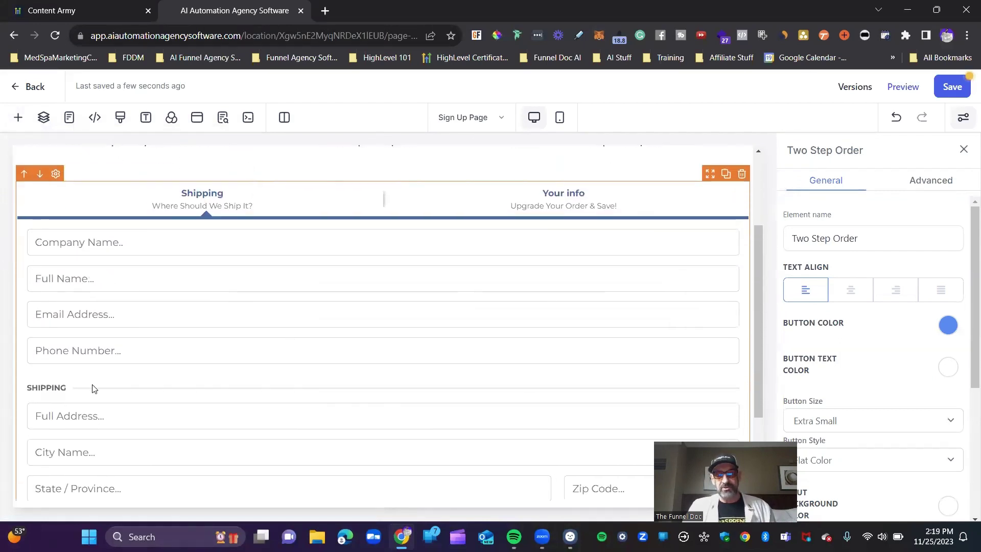
scroll(94, 389, "down", 1)
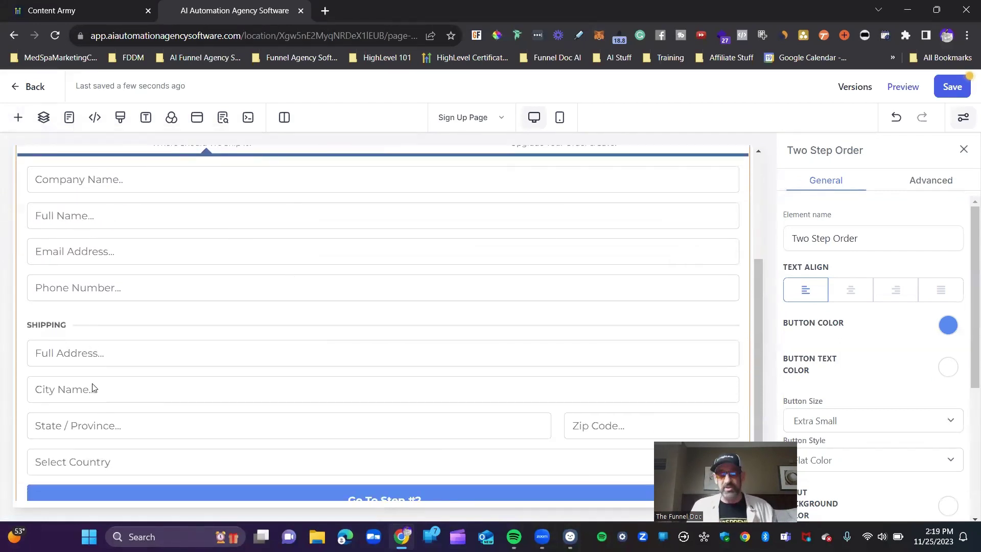
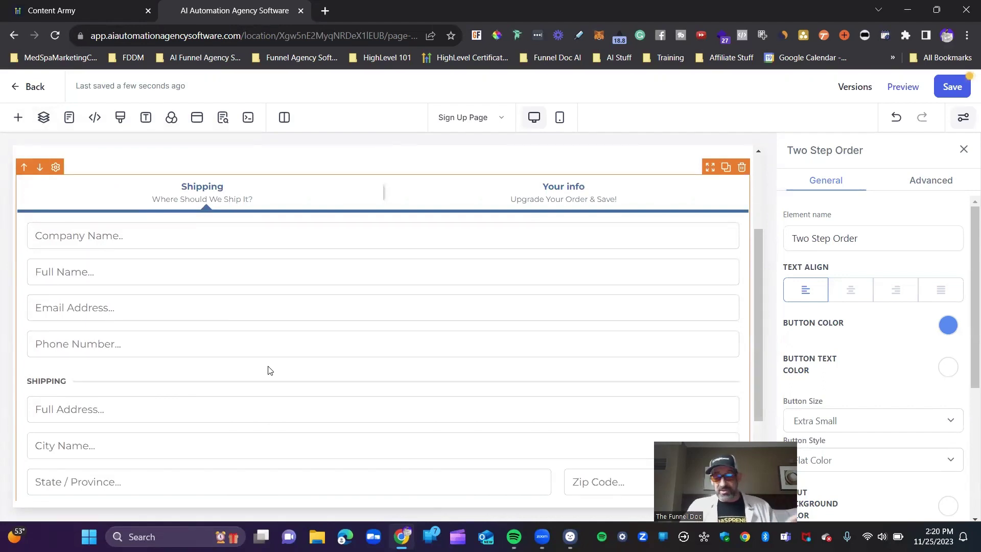
scroll(842, 411, "down", 2)
scroll(903, 411, "up", 2)
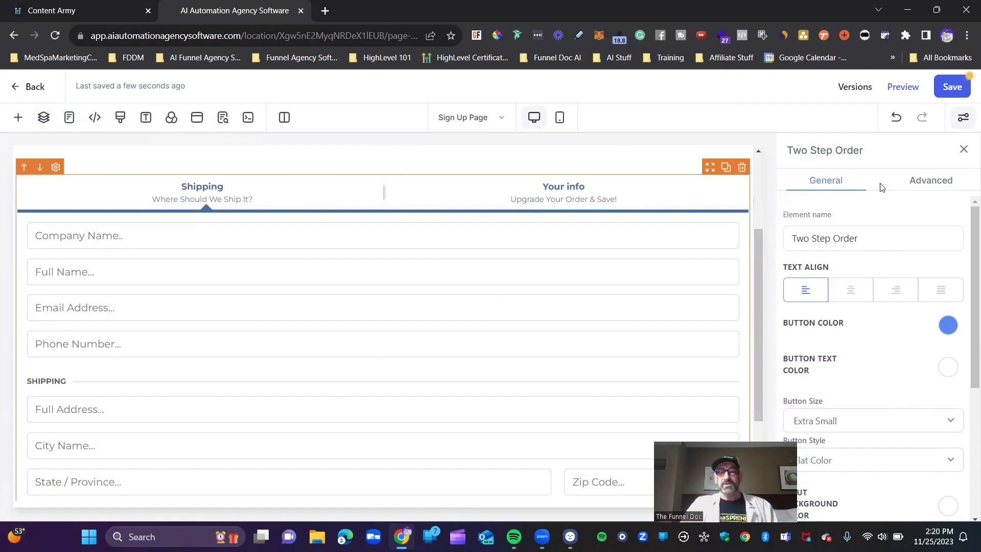
scroll(867, 240, "down", 5)
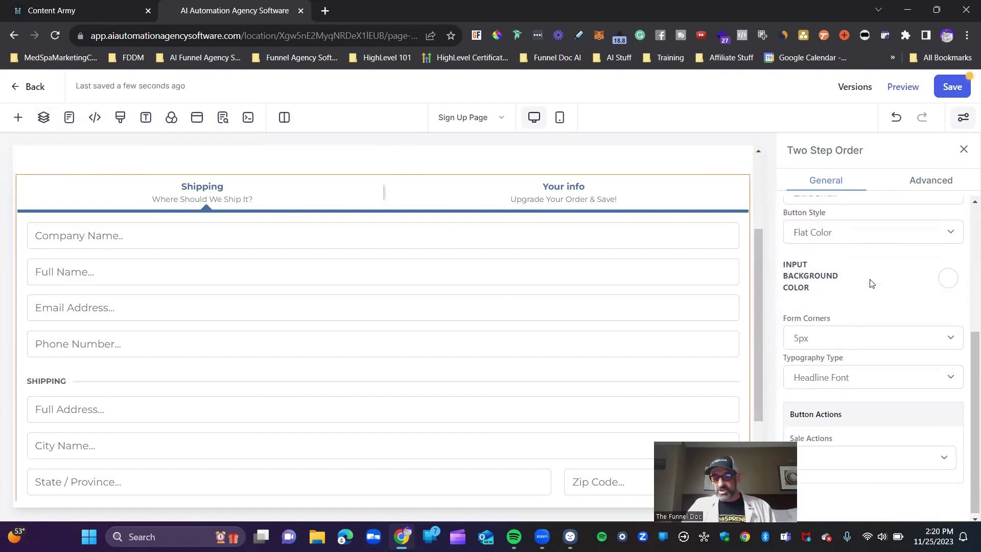
scroll(886, 444, "up", 5)
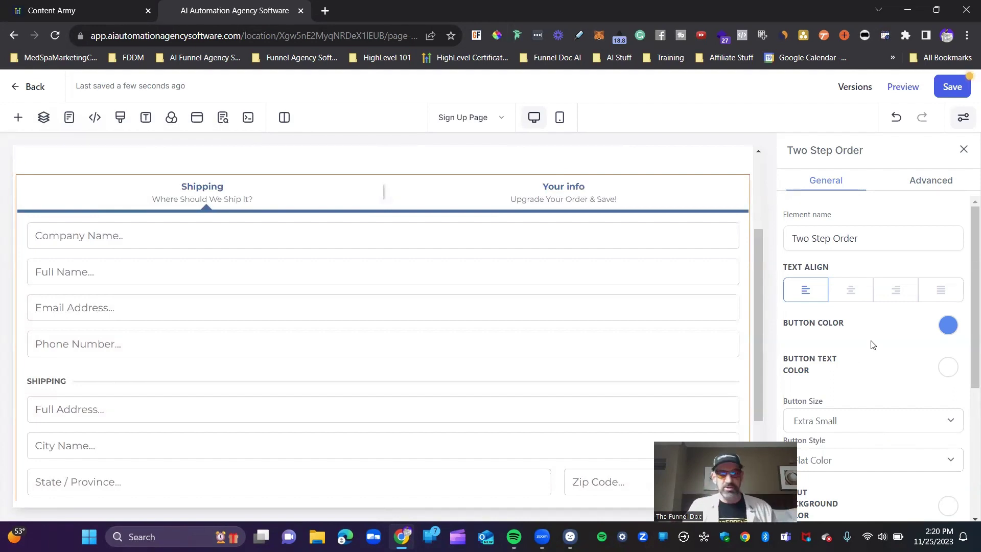
Compare the Step #1 and Step #2 views of the order form in its advanced form options
left_click(942, 185)
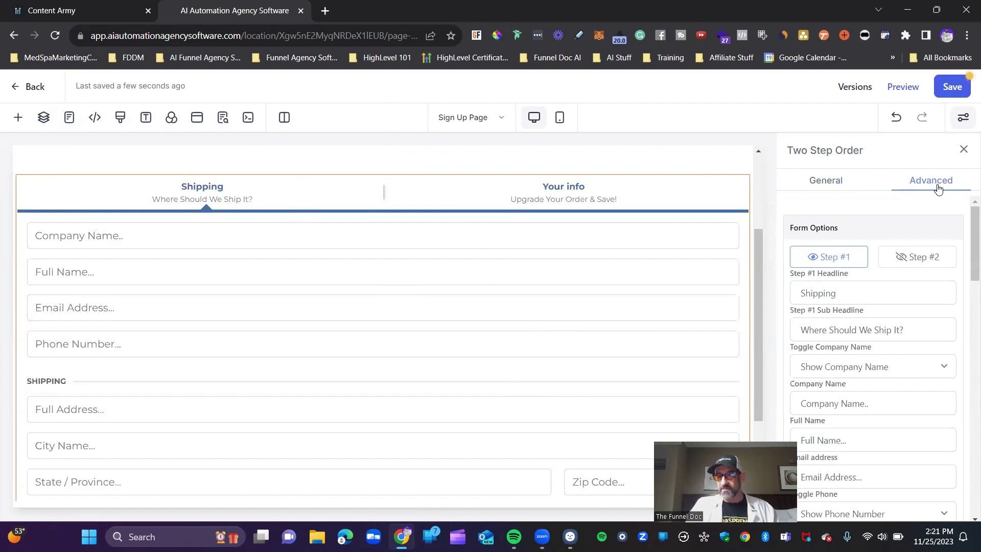
left_click(810, 257)
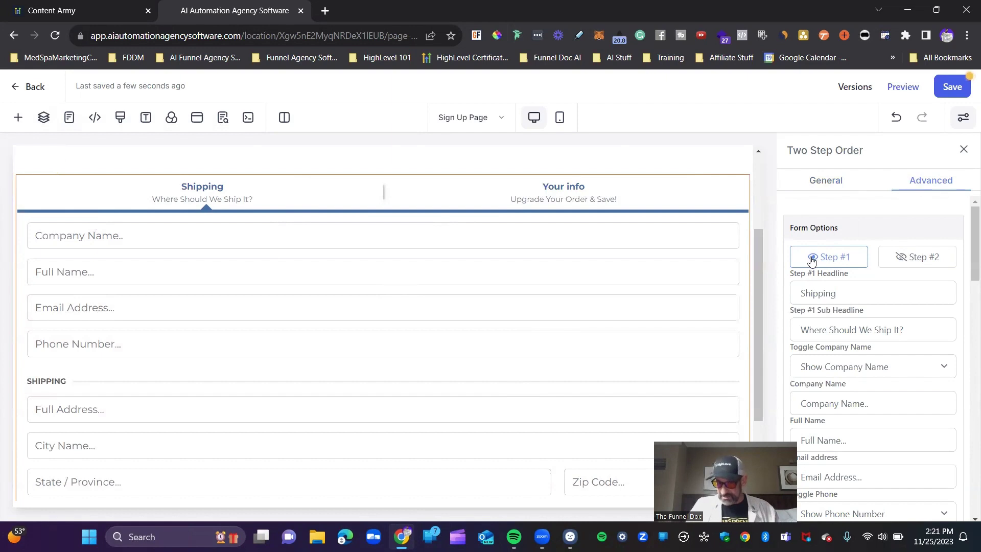
left_click(911, 258)
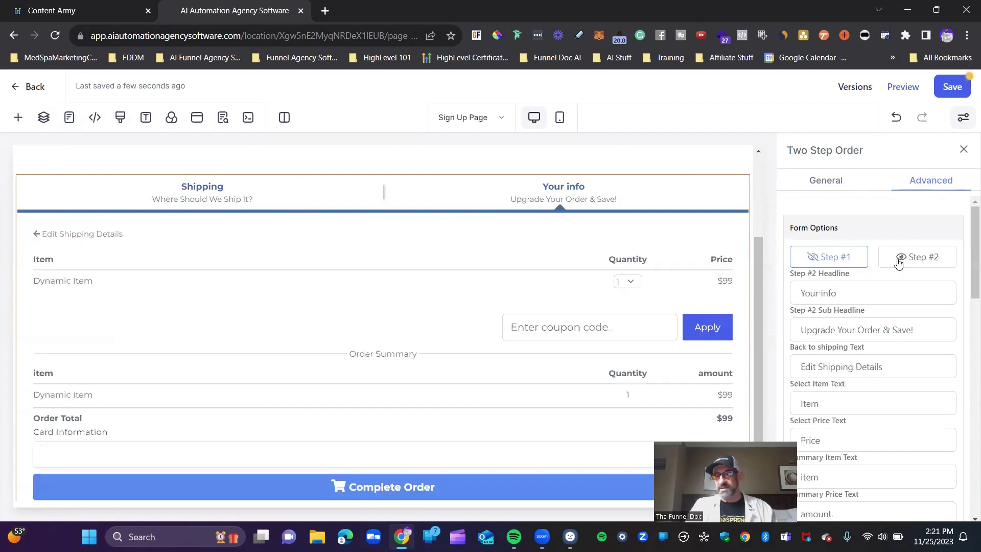
left_click(841, 257)
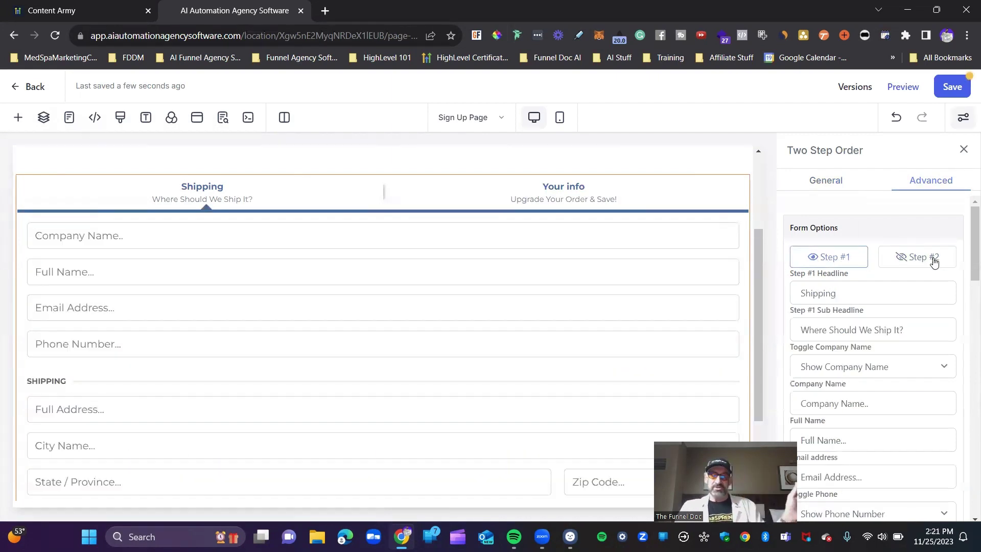
left_click(934, 261)
left_click(830, 256)
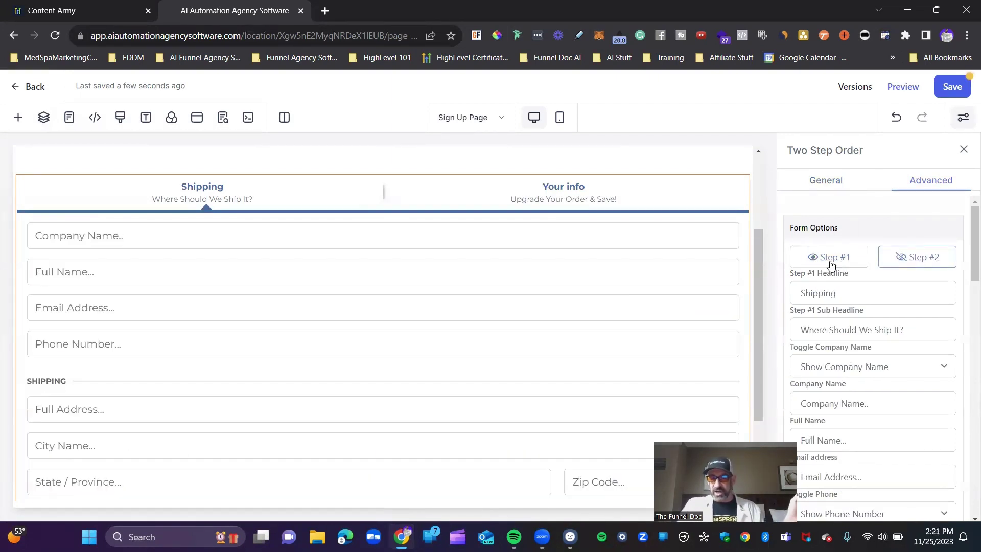
left_click(916, 257)
left_click(852, 257)
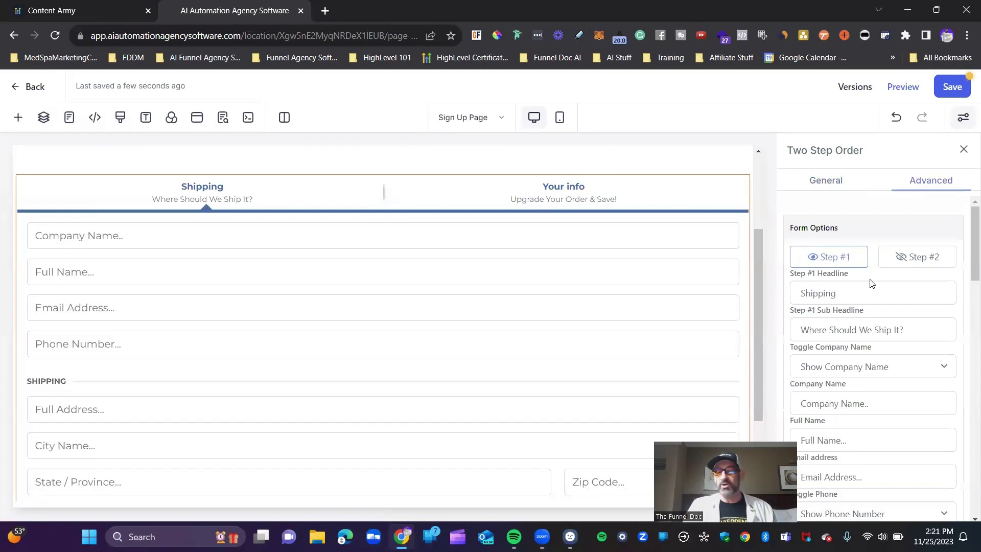
Set the order form's Step #1 headline to "Personal Information"
scroll(868, 279, "down", 2)
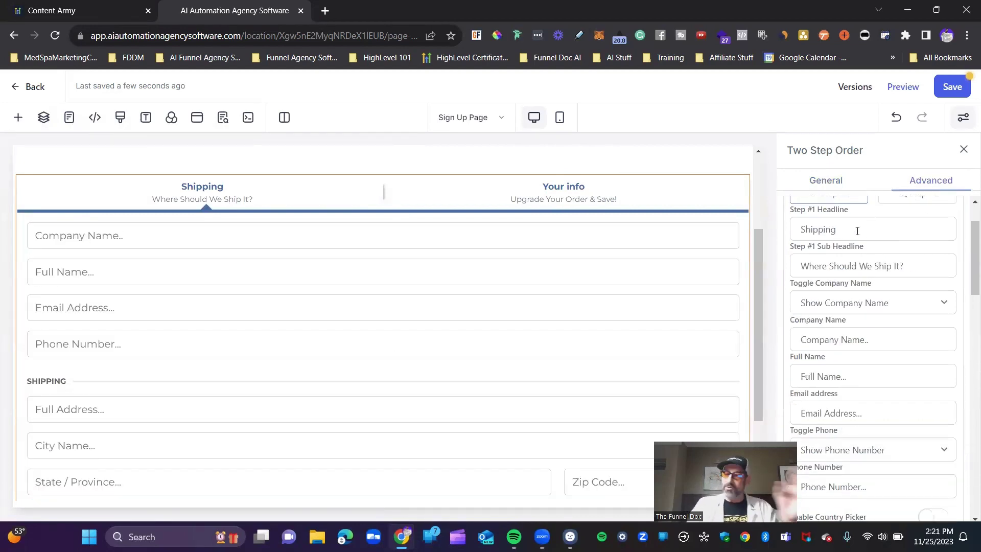
left_click_drag(857, 231, 792, 229)
type("Personal IN")
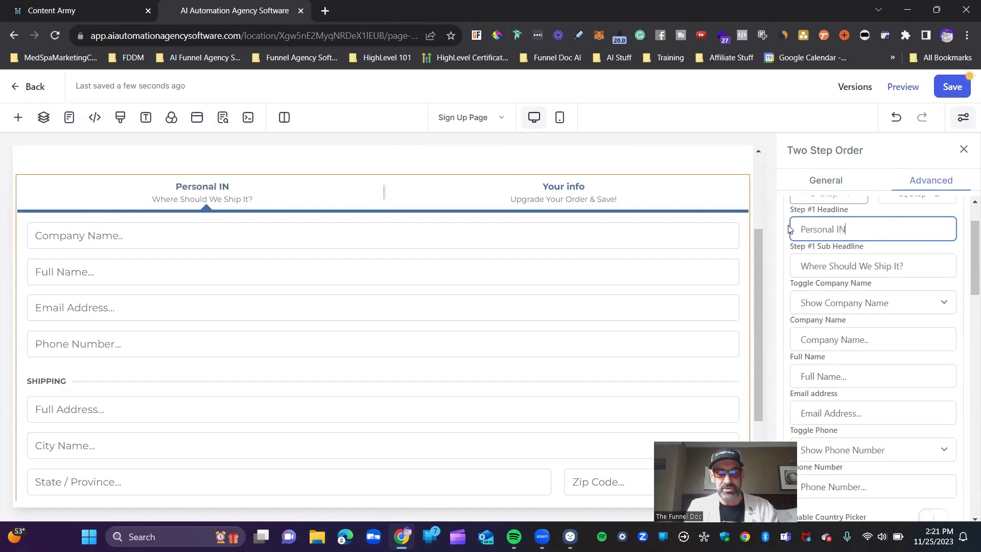
key("BackSpace")
type("nformation")
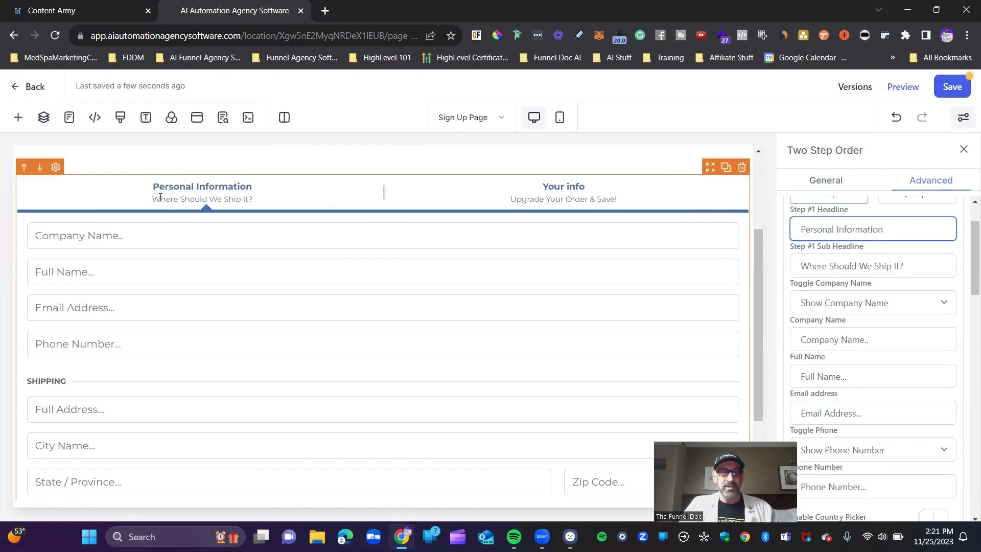
Set the Step #1 sub-headline to "Enter Your Information Here" and hide the order form's company name field
left_click_drag(939, 266, 767, 259)
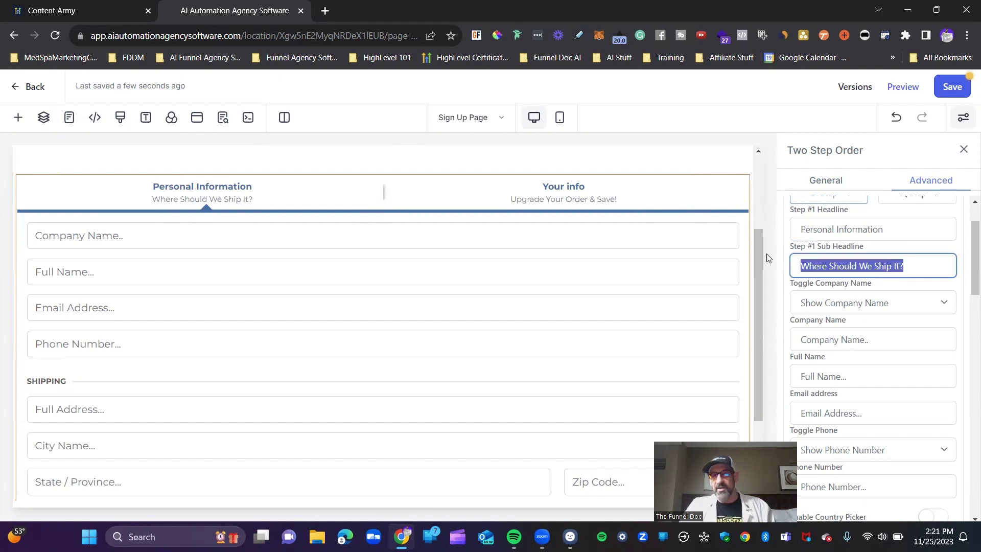
type("ENter")
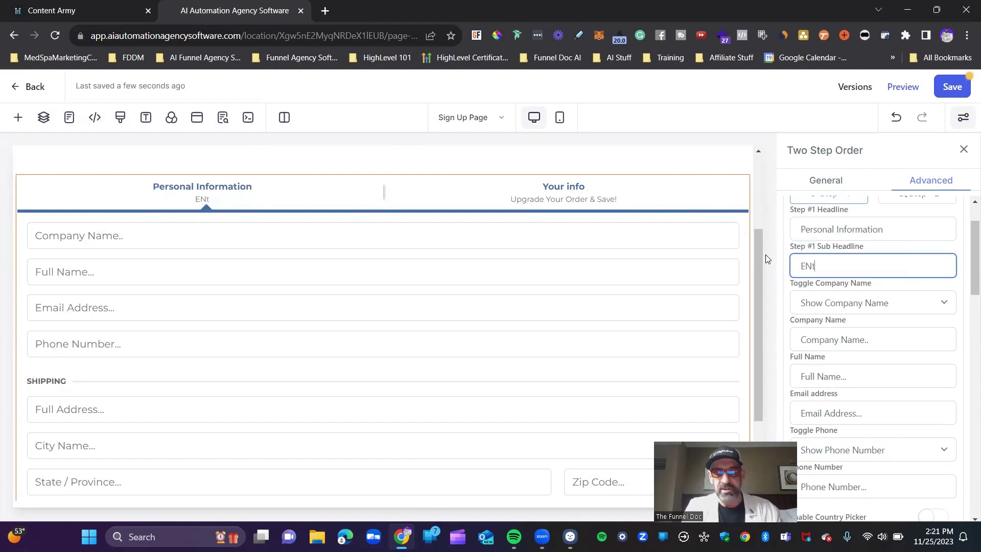
key("BackSpace")
key("BackSpace")
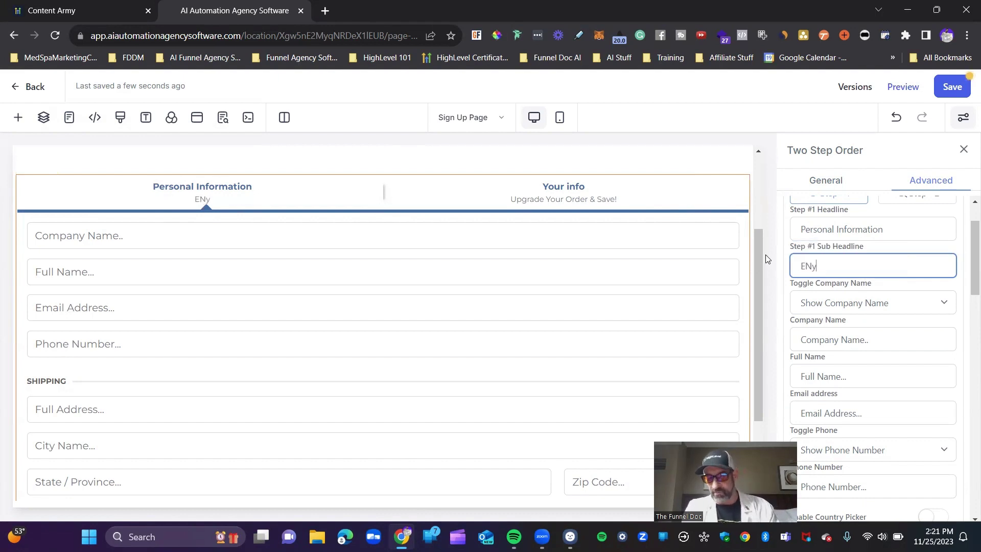
key("BackSpace")
key("BackSpace")
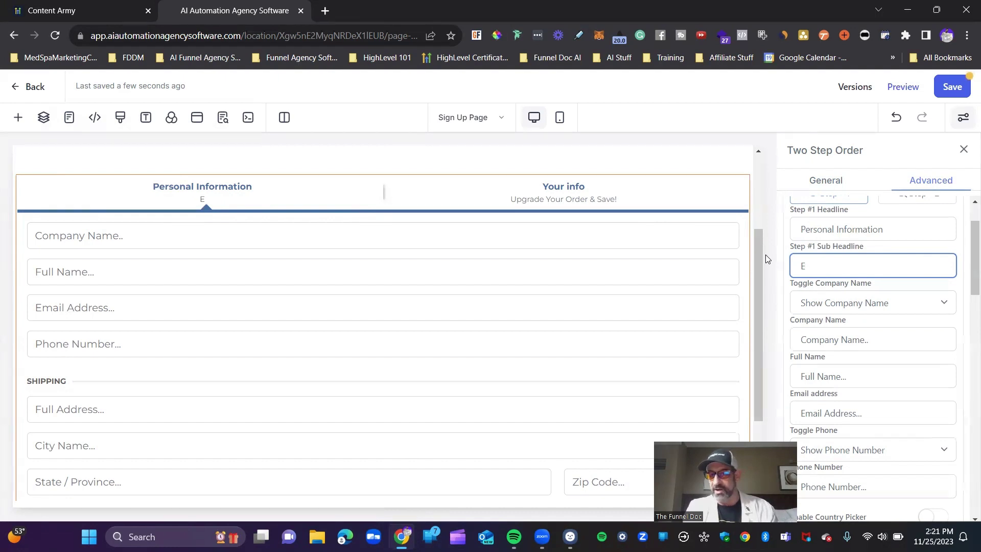
type("tner")
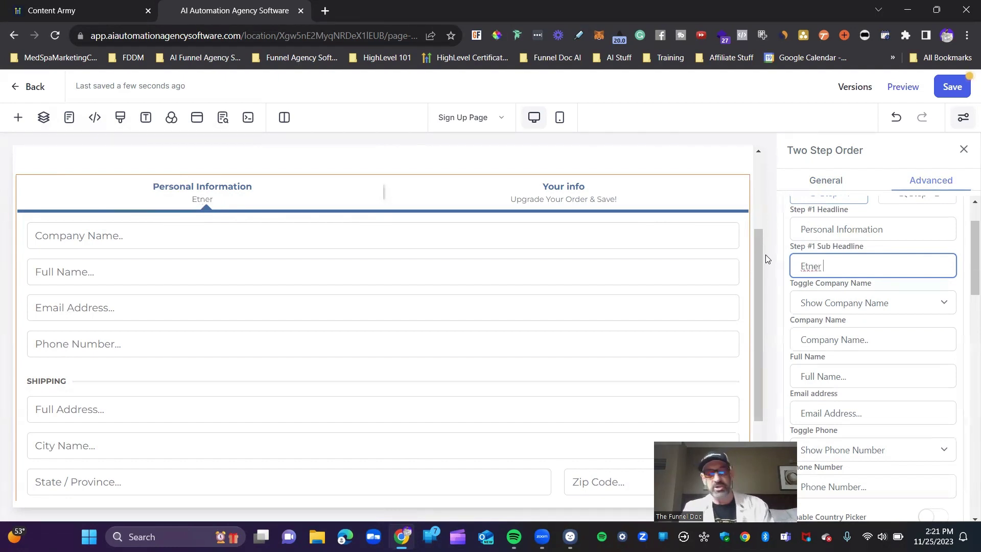
key("BackSpace")
key("BackSpace")
key("BackSpace")
key("BackSpace")
key("BackSpace")
type("n")
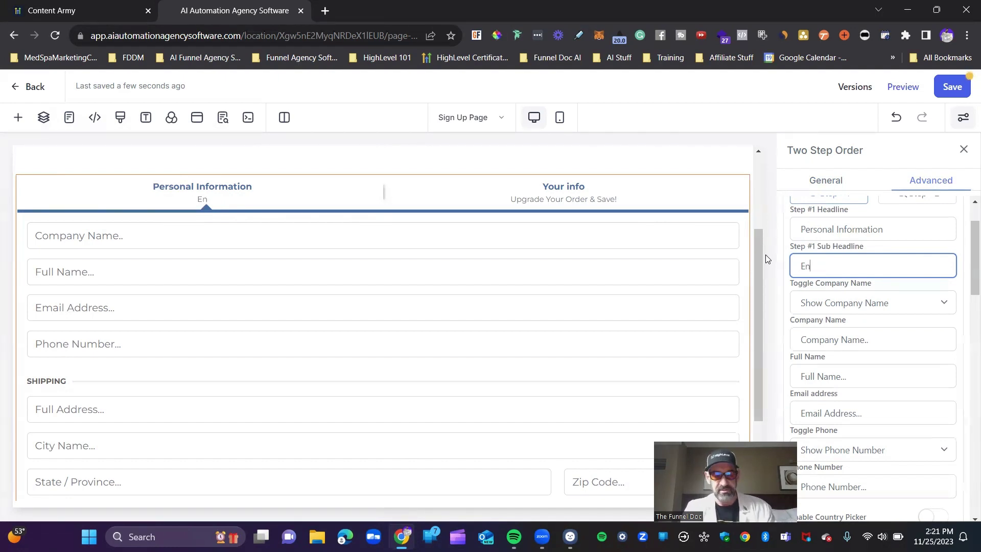
type("ter Your Information Here")
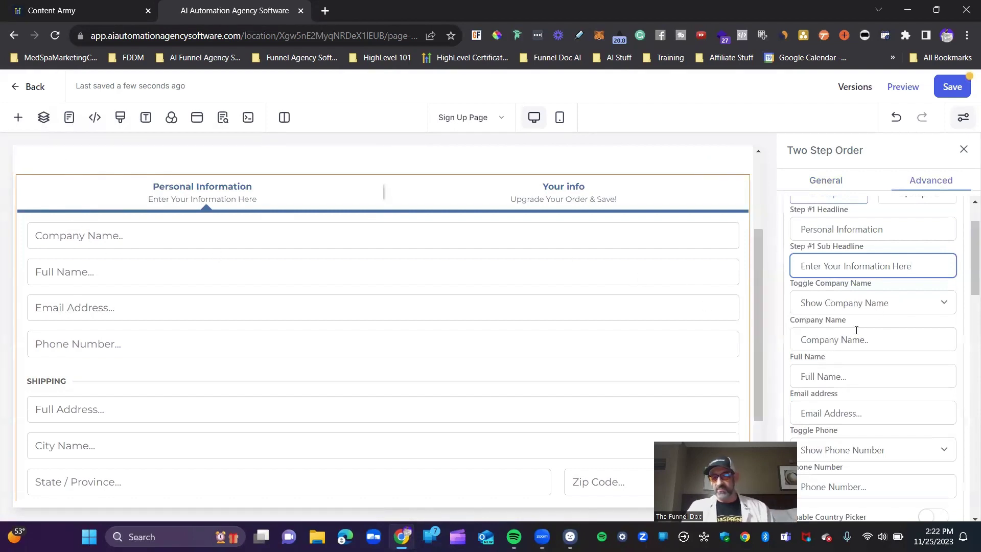
left_click(851, 304)
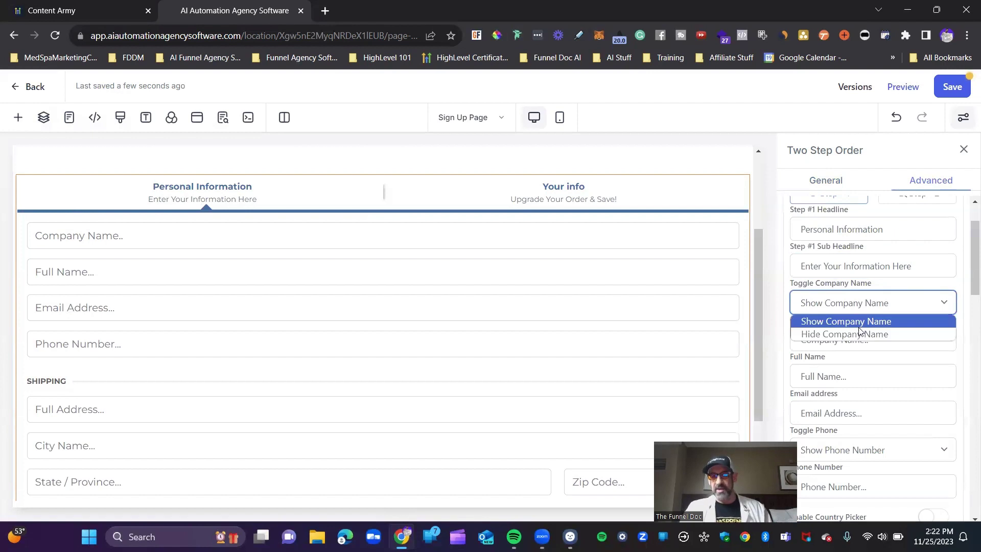
left_click(858, 333)
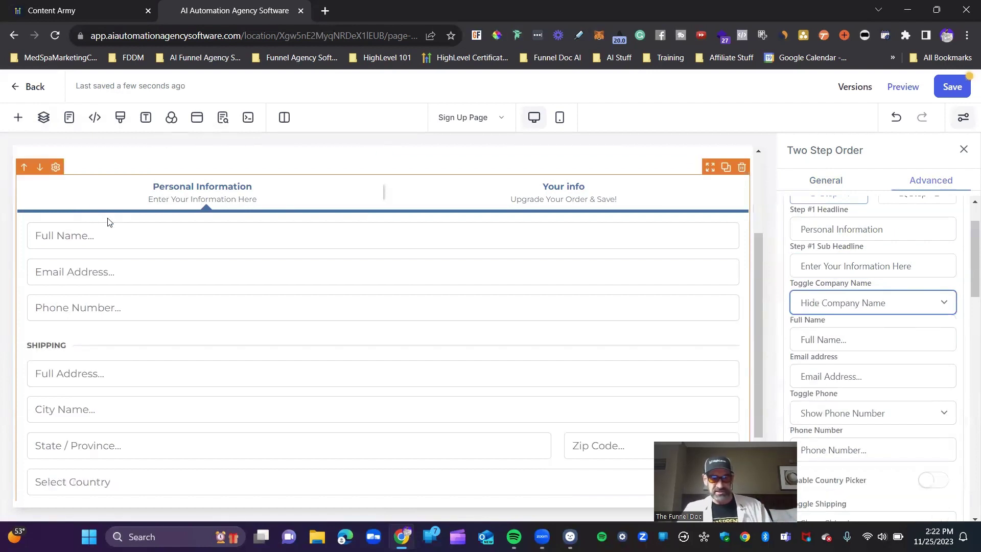
Try the country picker option for the phone number field in the order form's Step #1 settings
scroll(873, 317, "down", 4)
scroll(897, 278, "up", 1)
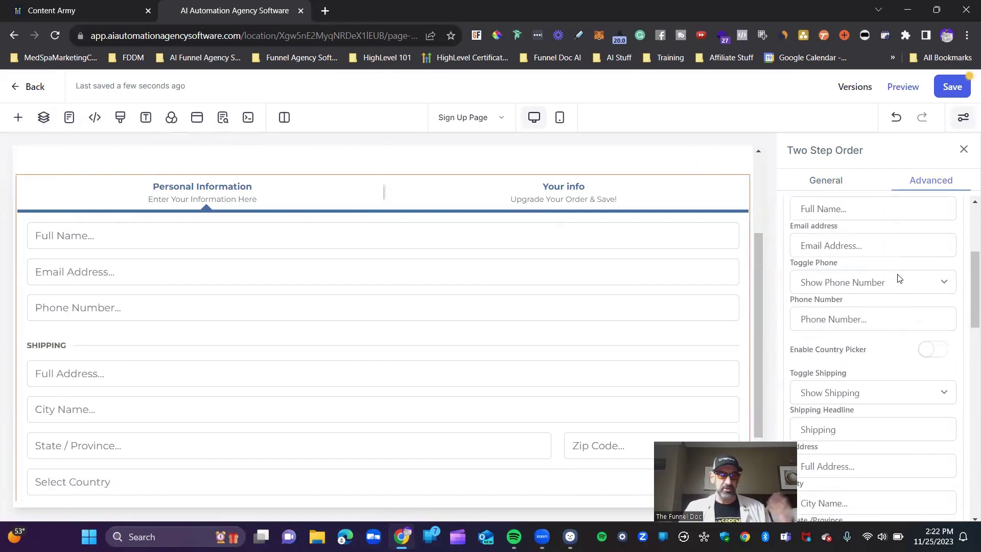
scroll(895, 279, "down", 1)
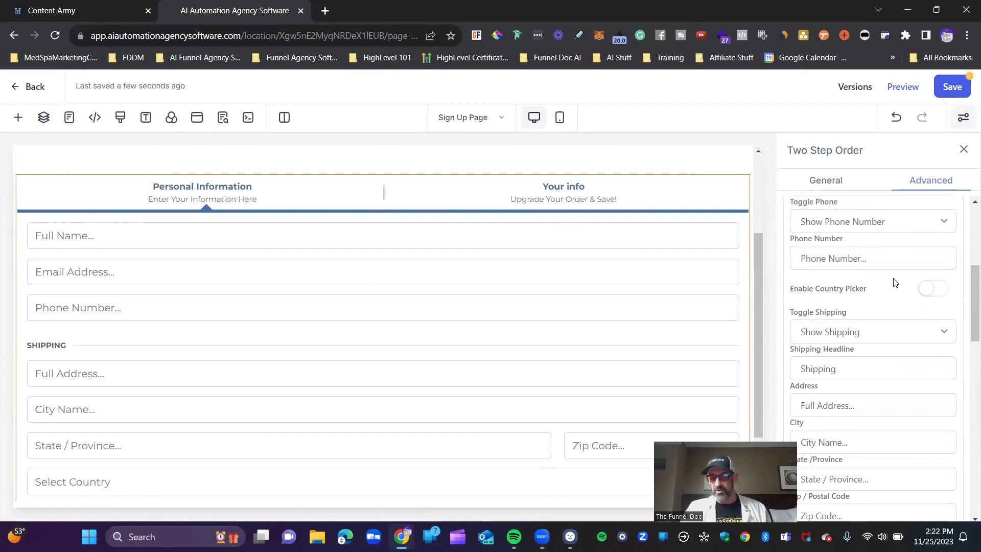
left_click(934, 290)
left_click(932, 290)
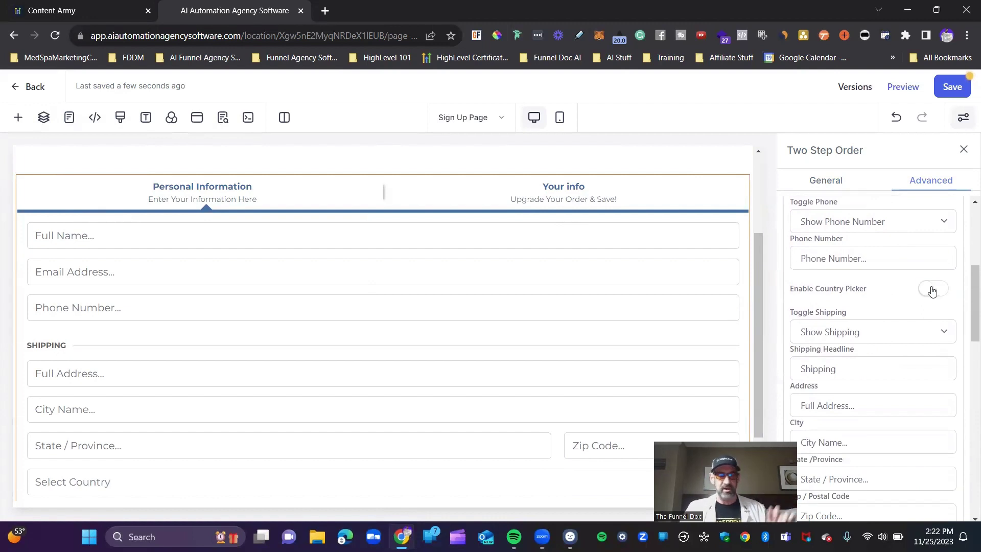
Try hiding the shipping section of the order form's Step #1, and show it again
scroll(928, 287, "down", 2)
scroll(871, 260, "up", 1)
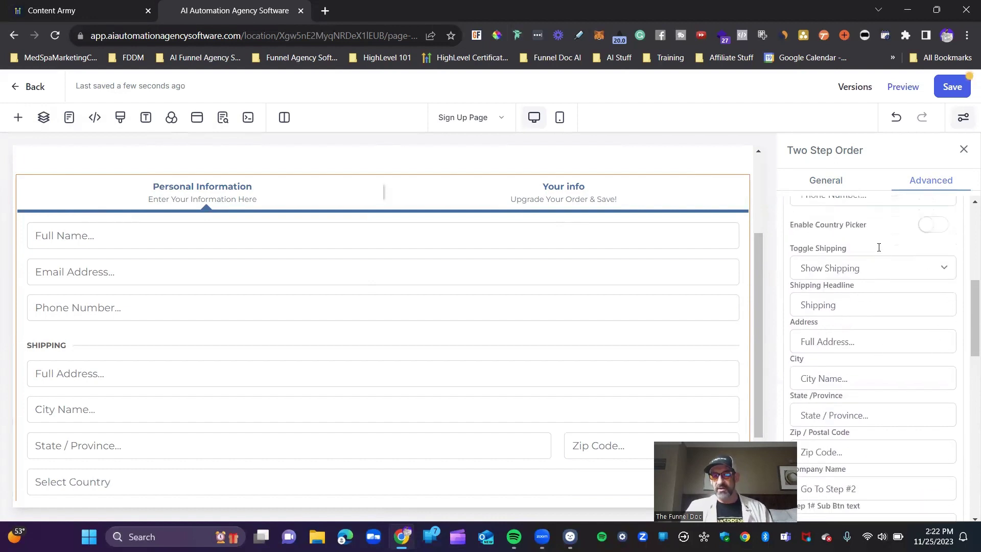
scroll(877, 247, "down", 1)
scroll(884, 267, "up", 2)
scroll(884, 267, "down", 1)
left_click(888, 273)
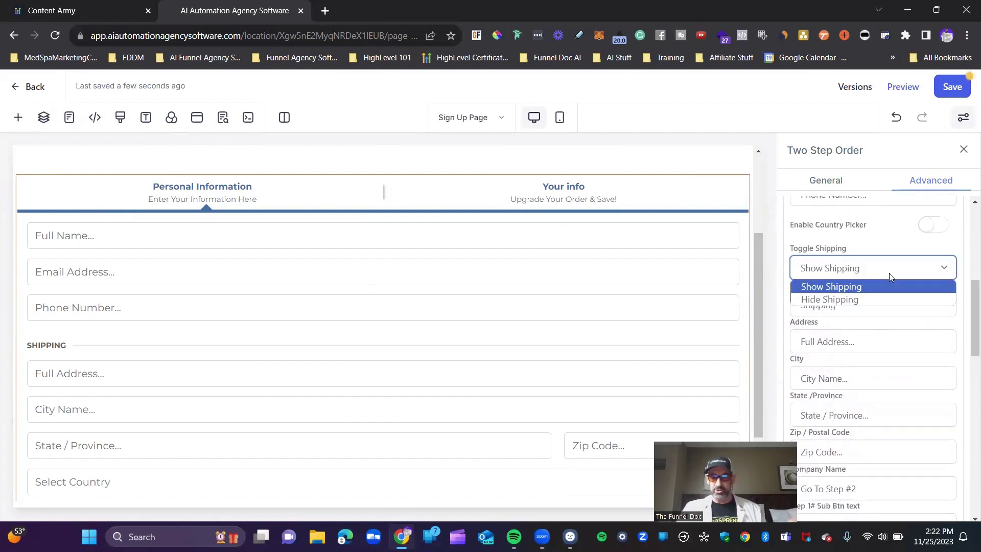
left_click(894, 298)
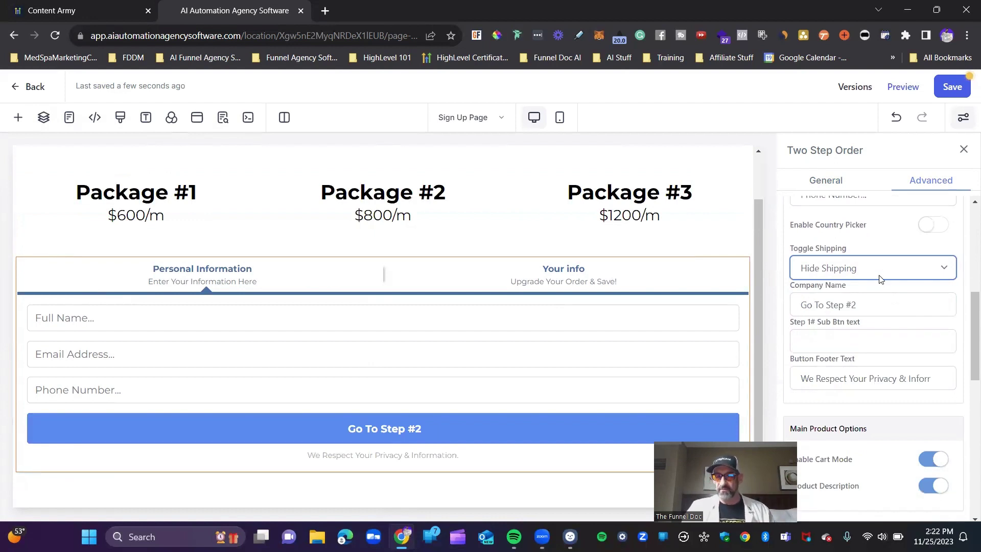
left_click(882, 279)
left_click(875, 287)
Set the order form's shipping headline to "Address"
left_click(866, 306)
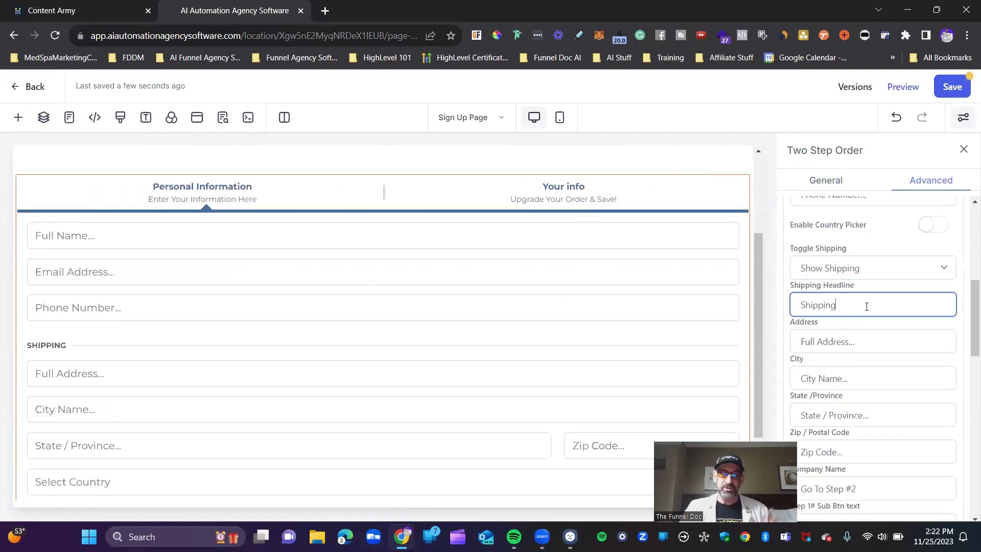
left_click_drag(832, 303, 802, 305)
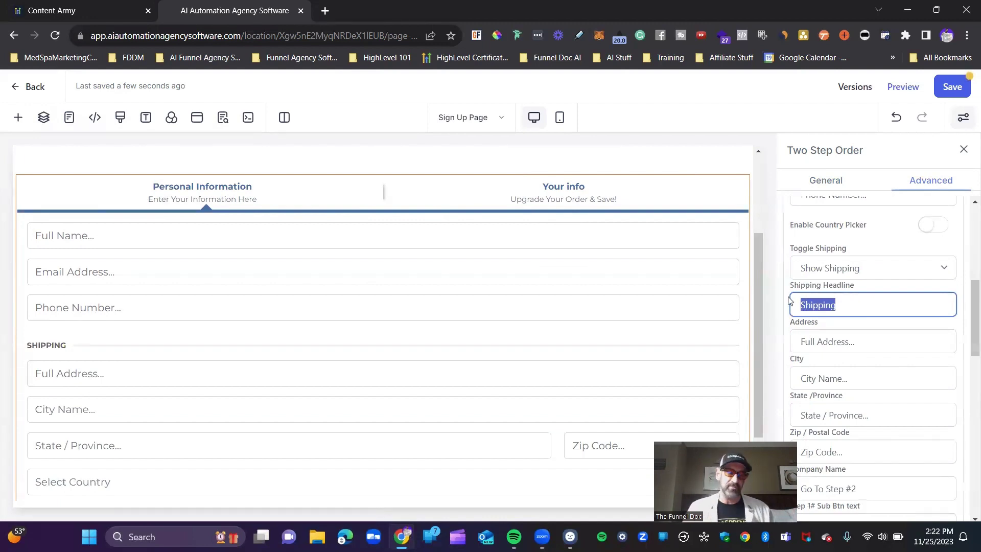
type("Adrd")
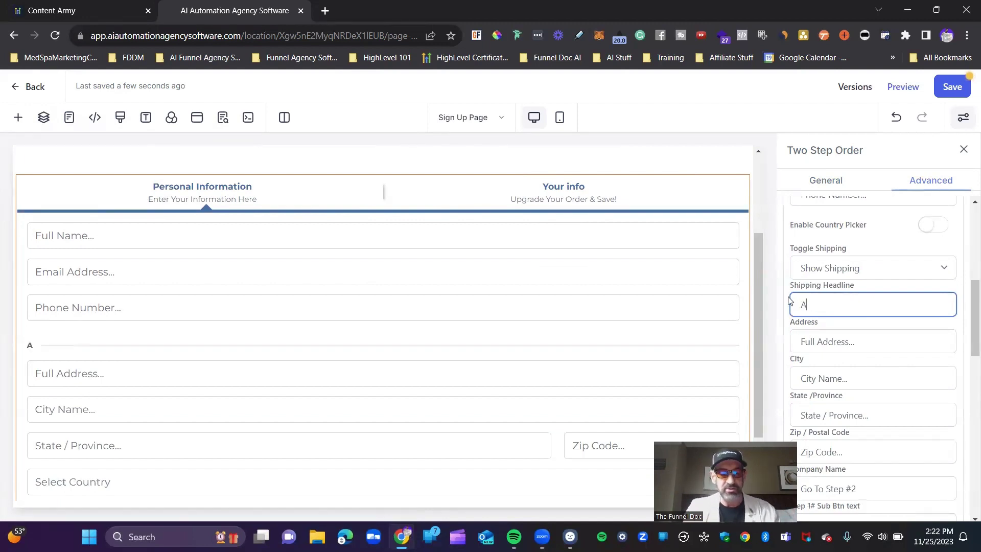
key("BackSpace")
key("BackSpace")
type("dress")
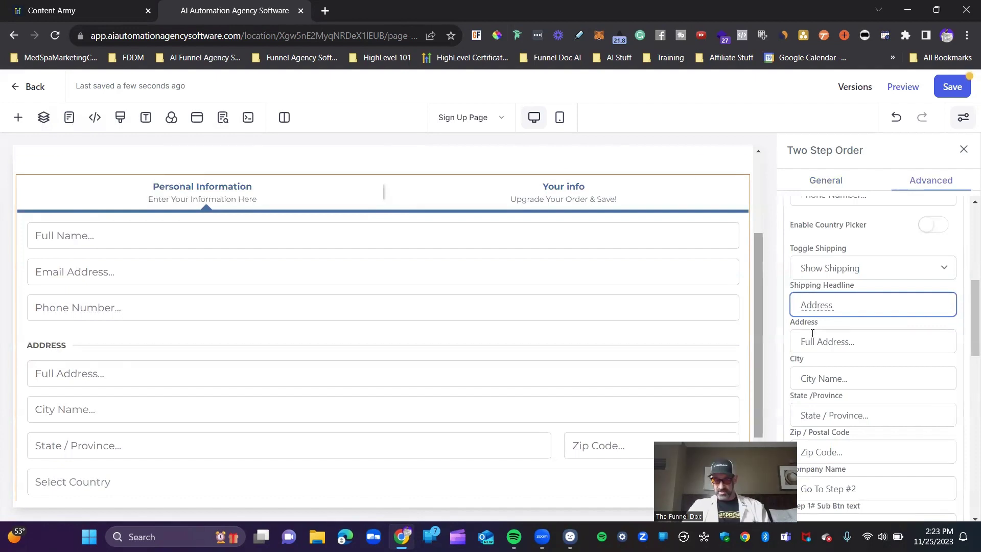
Try changing the Step #1 button text to "Go To Step #12" and restore it to "Go To Step #2"
left_click(856, 347)
scroll(853, 327, "down", 3)
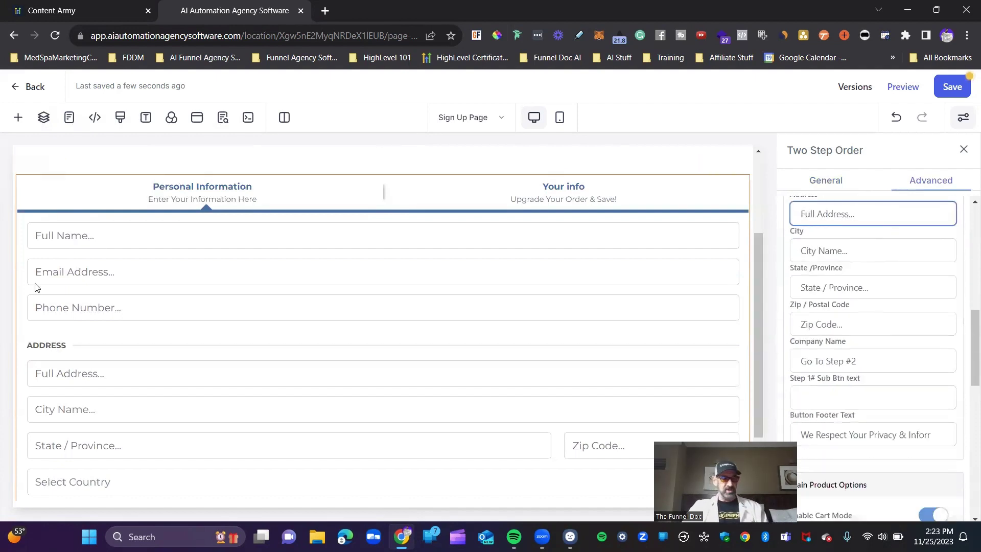
scroll(68, 344, "down", 2)
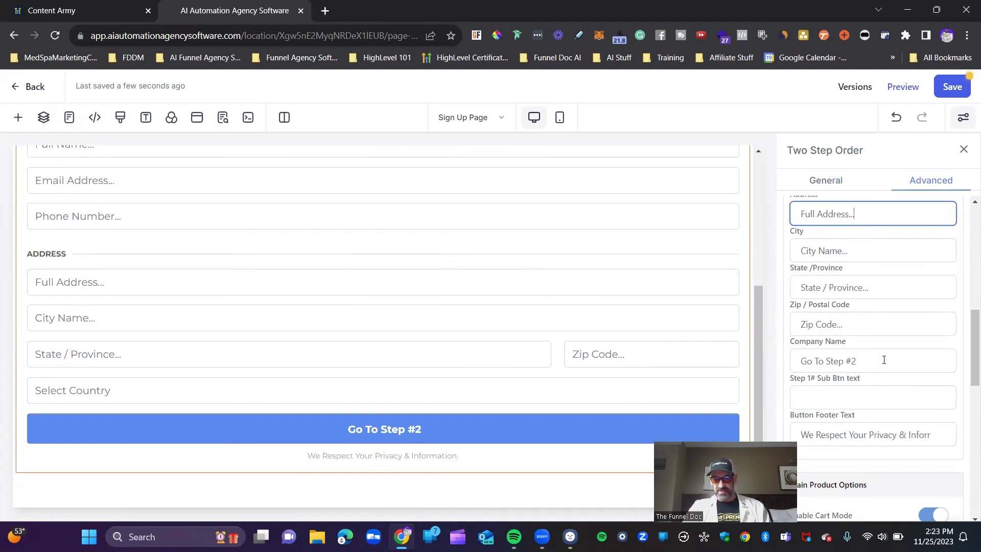
left_click(853, 360)
type("1")
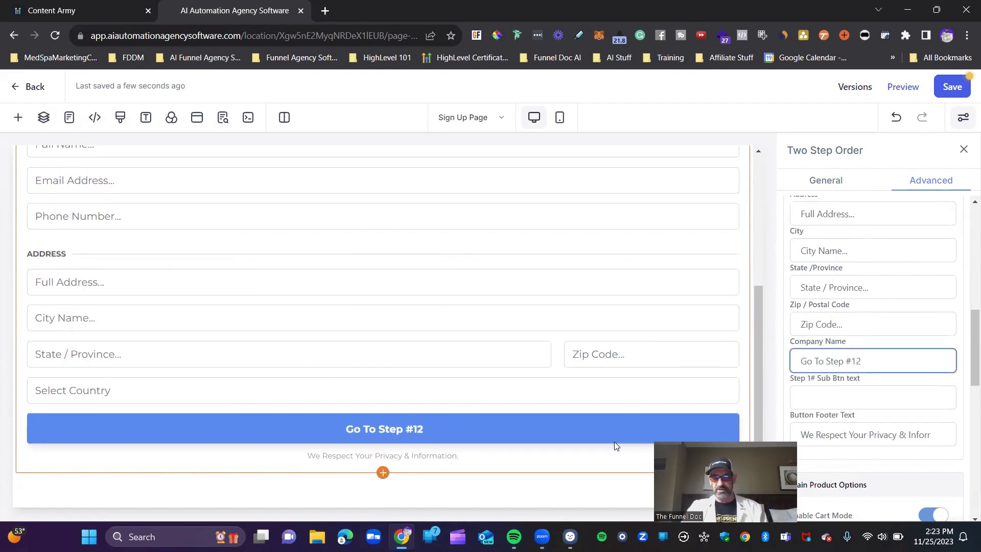
key("BackSpace")
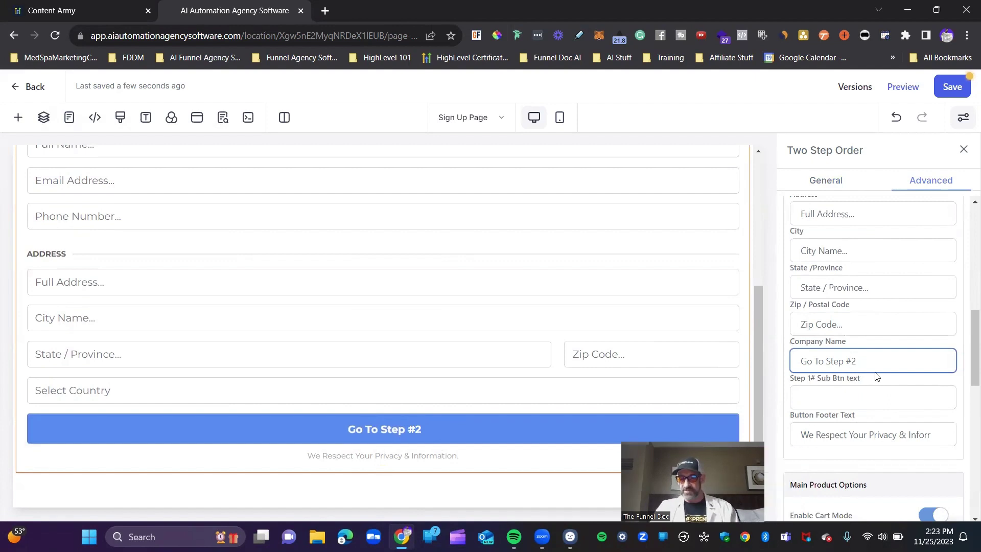
Try enabling the Step #1 terms and conditions, turn them off again, and review the remaining contact and visibility options
scroll(863, 317, "down", 5)
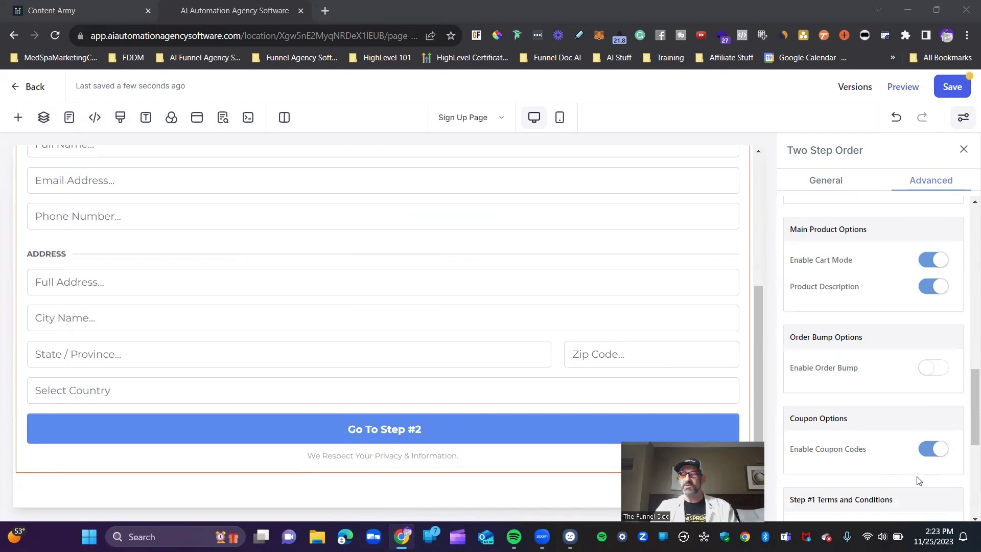
scroll(911, 425, "down", 5)
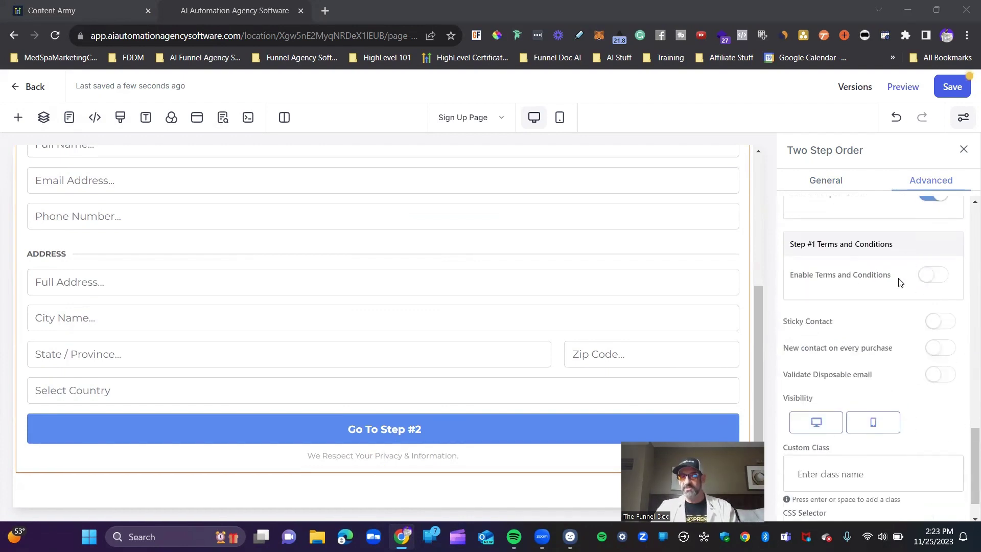
left_click(933, 275)
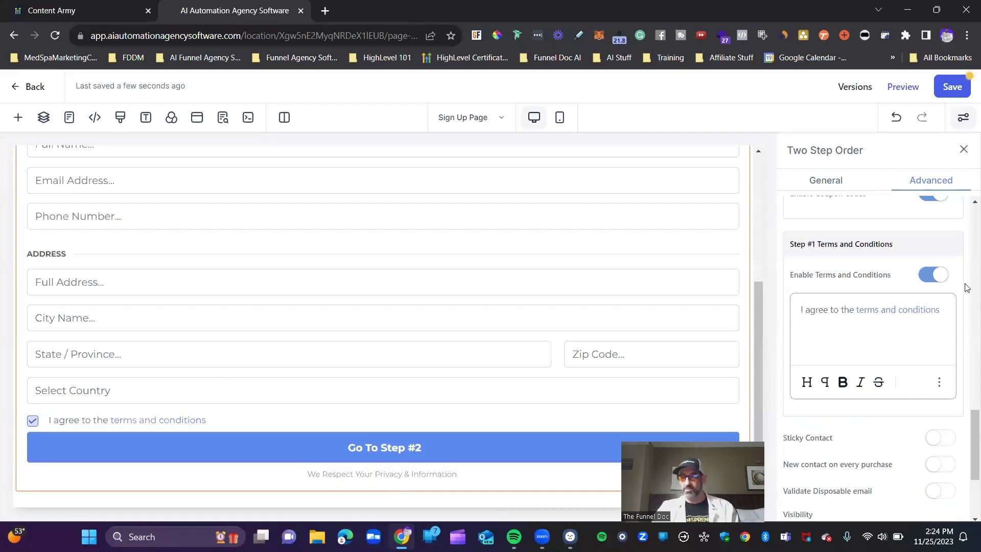
left_click(930, 276)
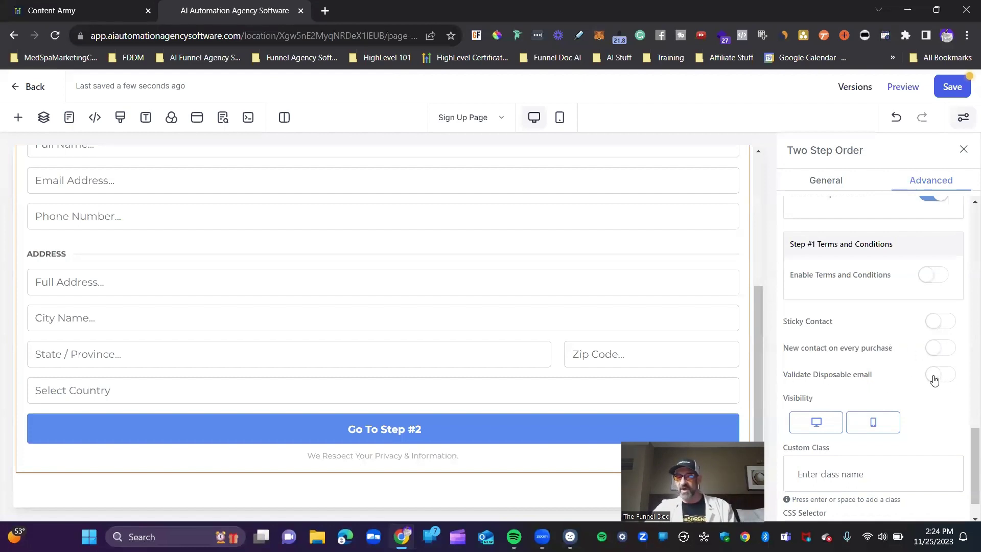
scroll(887, 393, "up", 1)
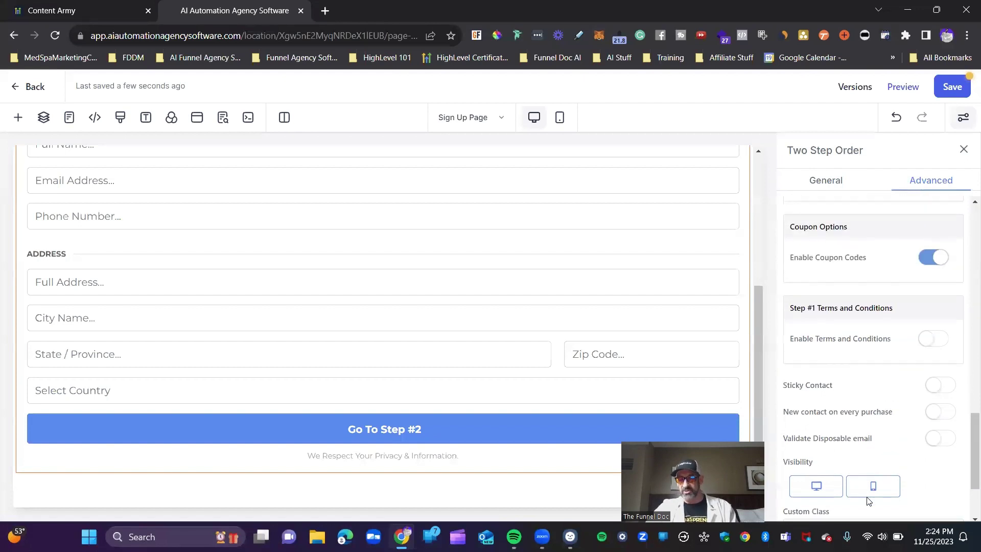
scroll(820, 480, "down", 2)
scroll(817, 450, "down", 1)
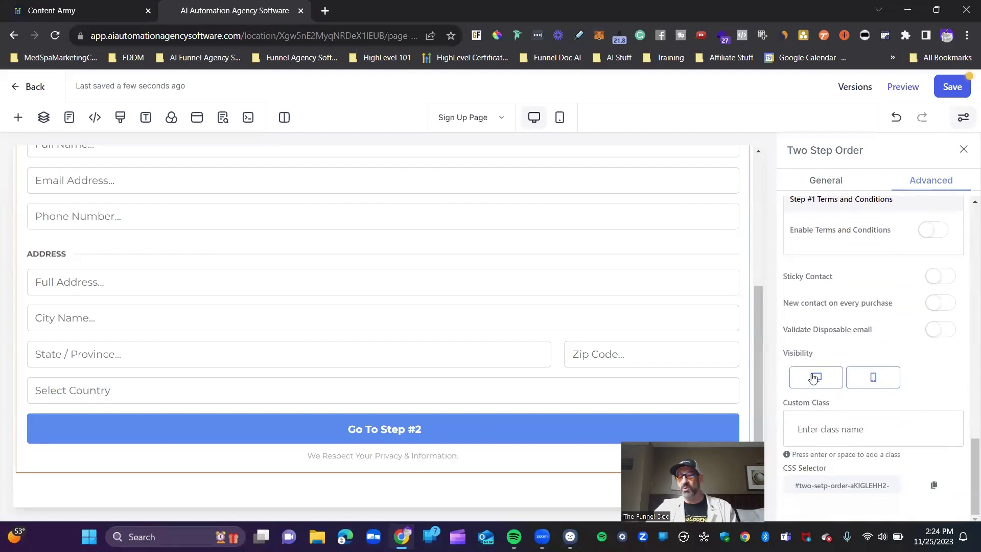
Display the order form's Step #2 options and examine its item, coupon, order summary and payment sections
scroll(861, 385, "up", 10)
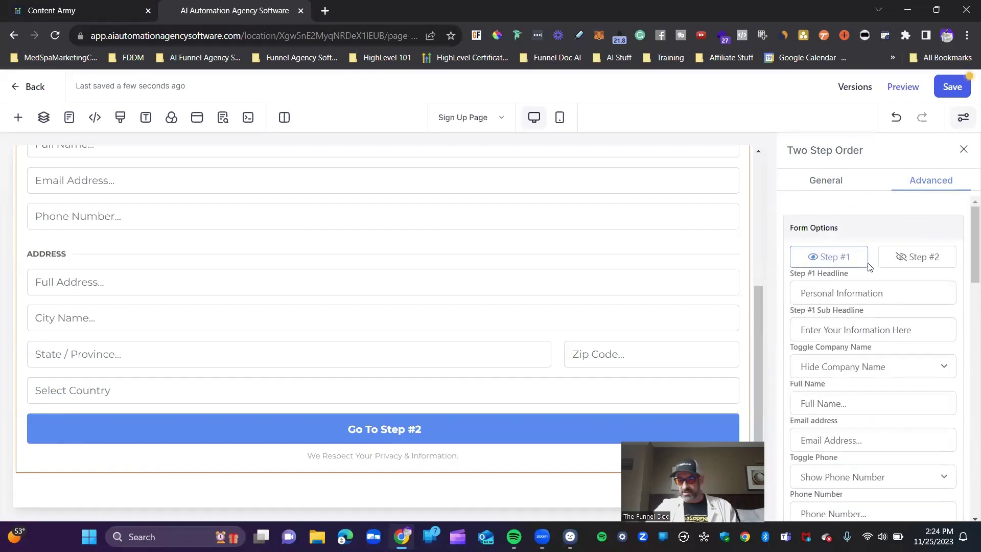
left_click(913, 257)
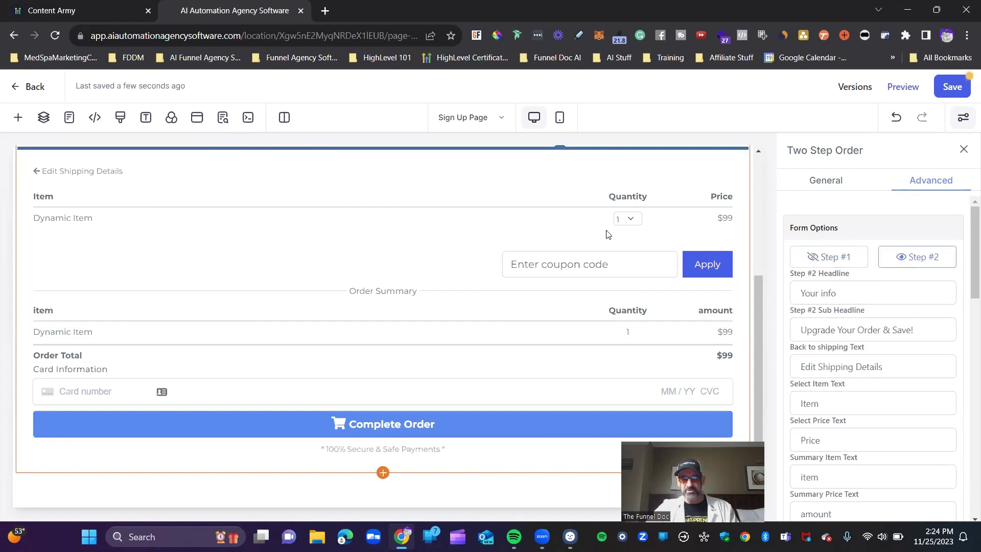
scroll(241, 472, "down", 1)
scroll(539, 257, "up", 1)
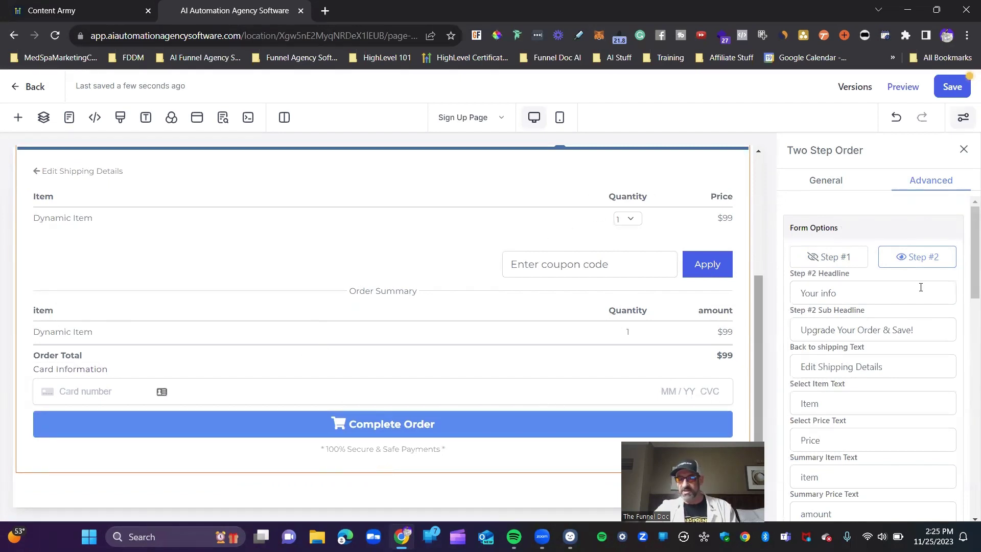
scroll(920, 287, "down", 3)
scroll(920, 287, "up", 3)
scroll(389, 224, "up", 4)
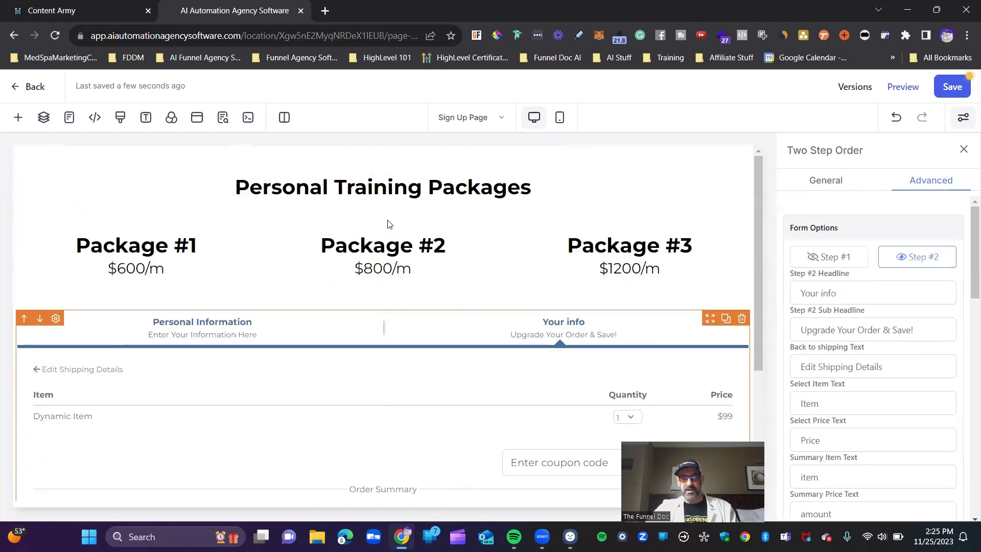
scroll(604, 327, "down", 1)
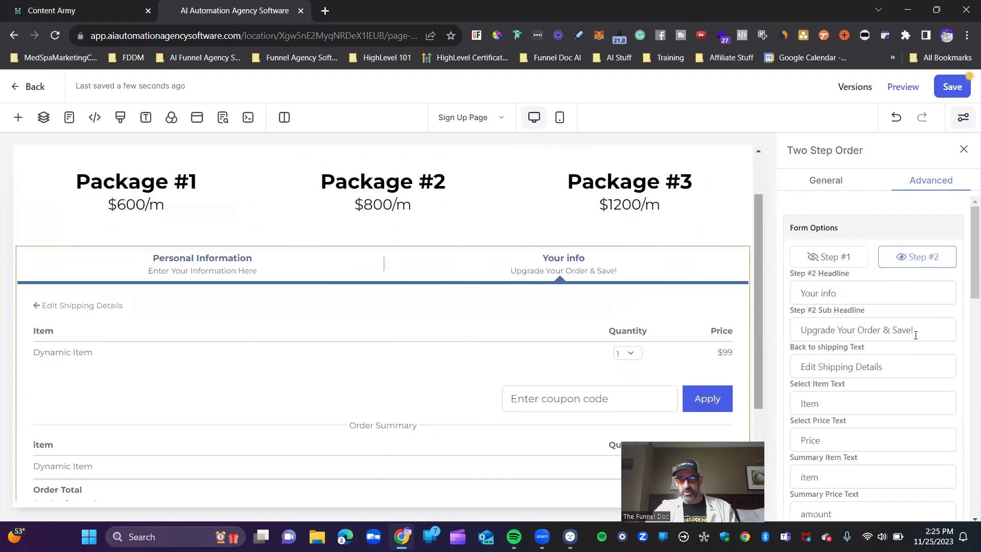
Set the order form's Step #2 sub-headline to "Enter Your Information"
left_click(844, 295)
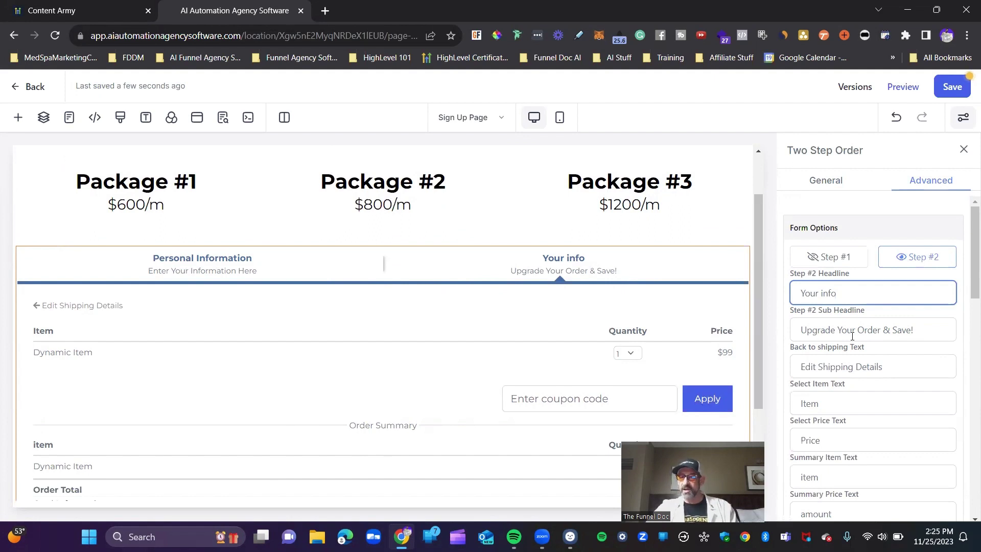
left_click_drag(918, 332, 797, 320)
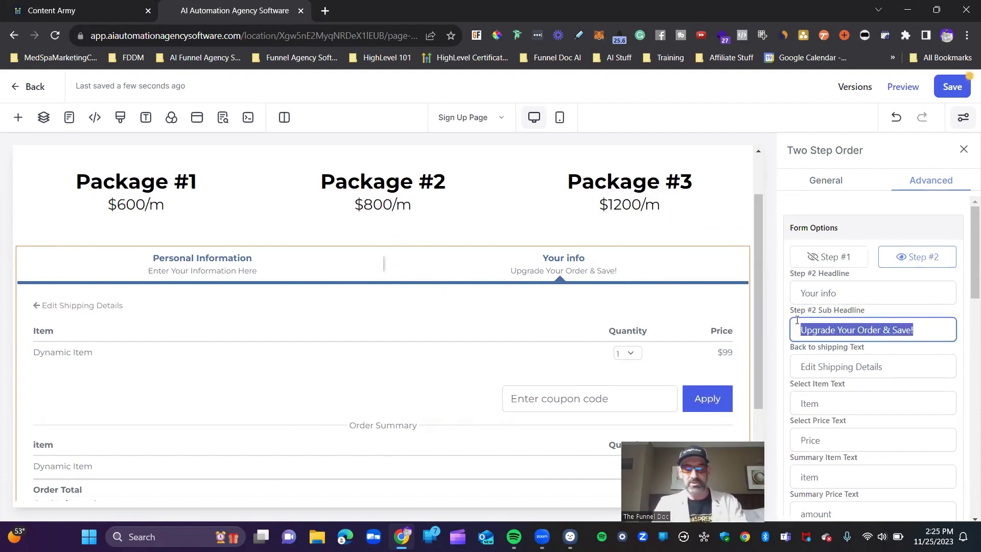
type("Enter Your")
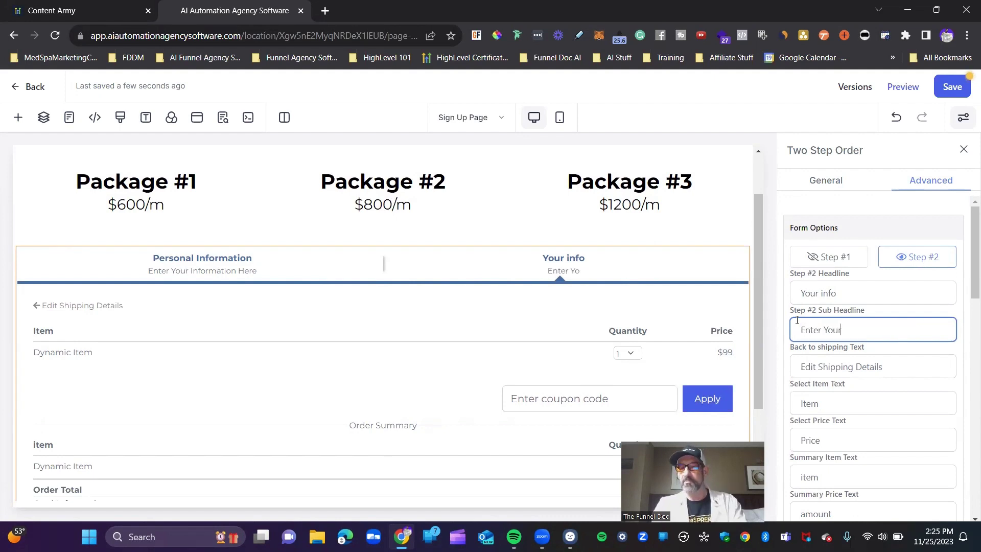
type(" INfo")
key("BackSpace")
key("BackSpace")
key("BackSpace")
type("nfor")
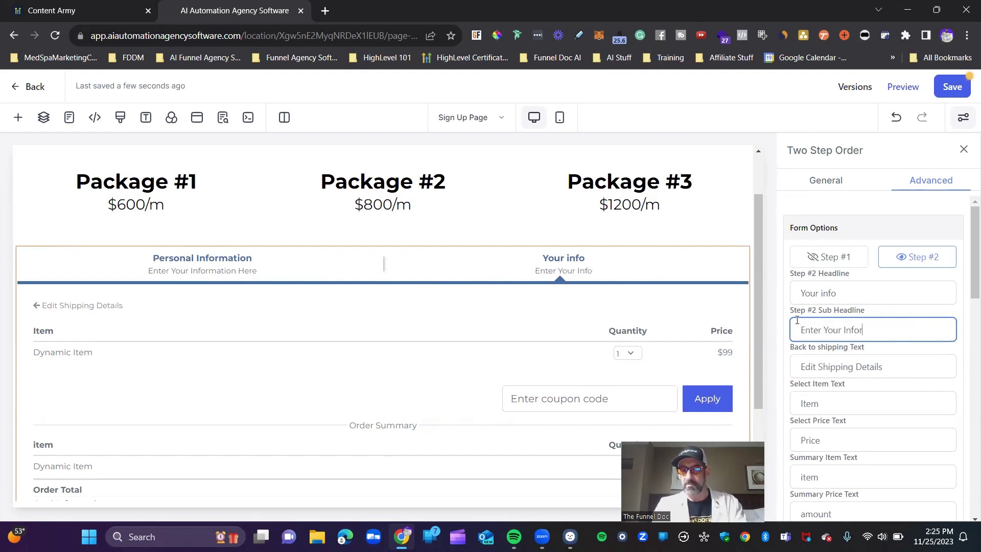
type("mation")
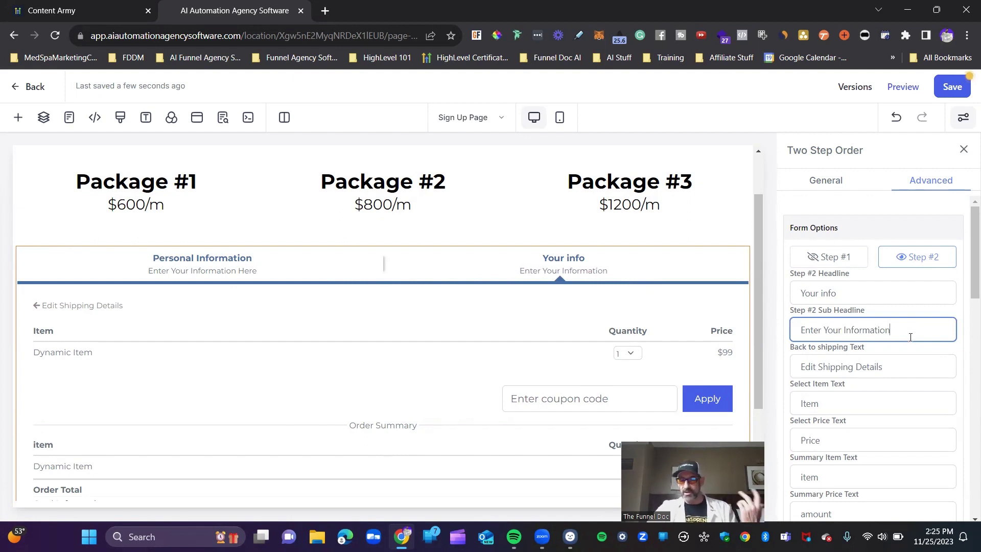
Change the Step #2 sub-headline to "Enter Your Billing Intonation"
left_click_drag(897, 324, 841, 323)
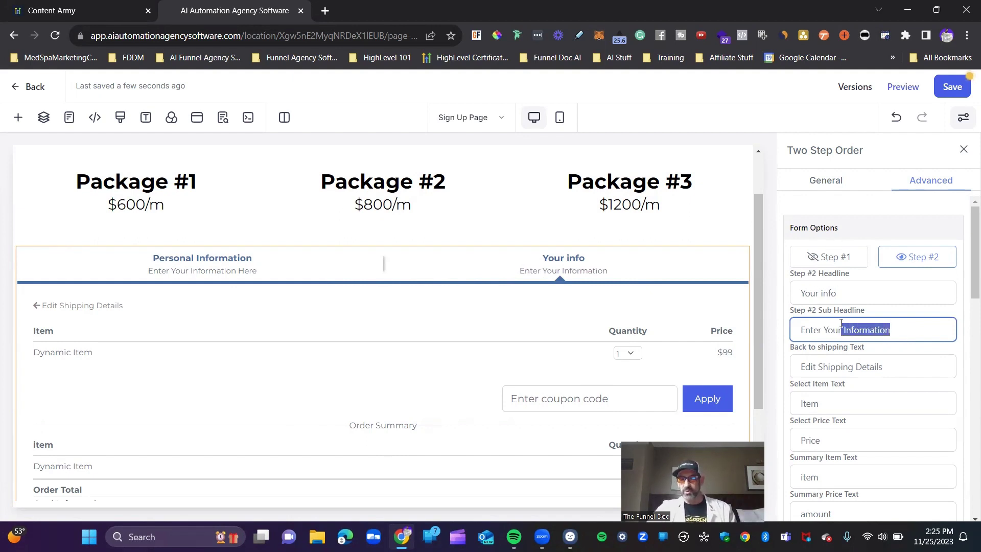
type("Billing")
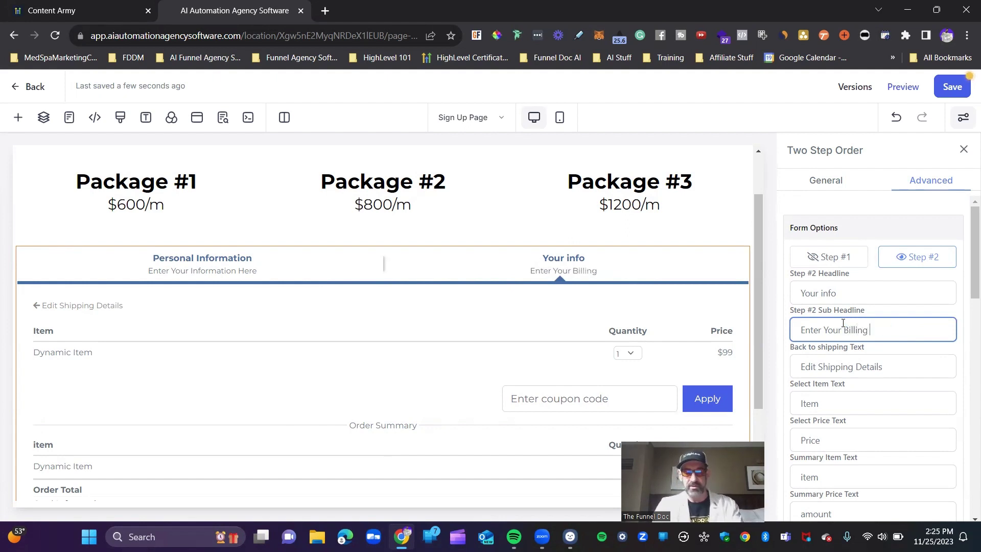
type(" Intonation")
key("Tab")
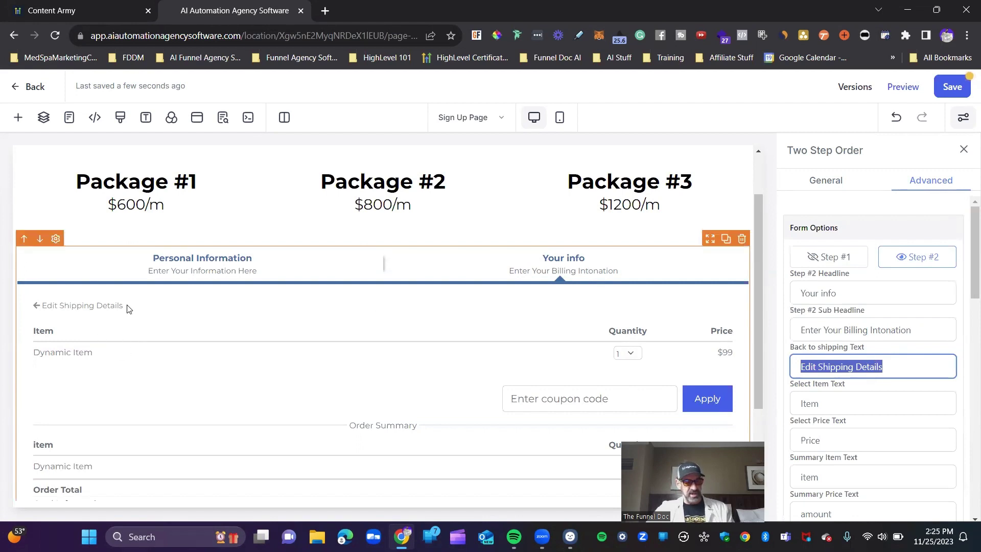
Set the order form's Step #2 back-to-shipping text to "Edit Personal Information"
left_click_drag(127, 306, 37, 305)
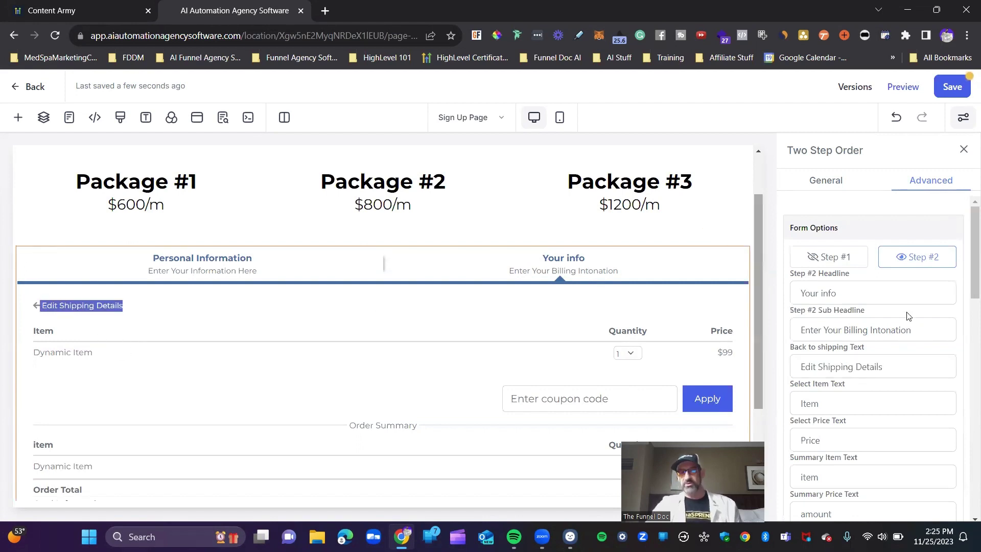
left_click_drag(912, 329, 882, 330)
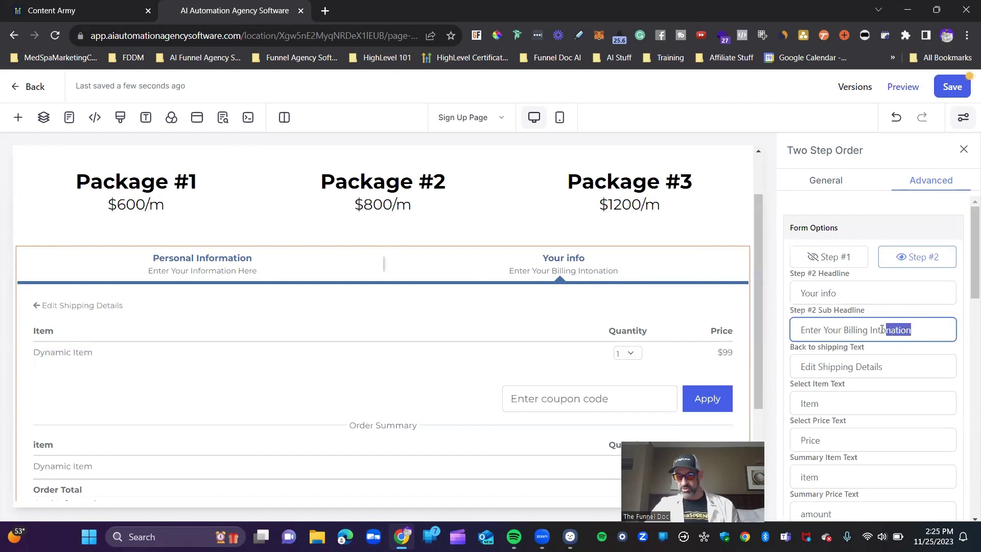
left_click_drag(882, 373, 776, 376)
key("BackSpace")
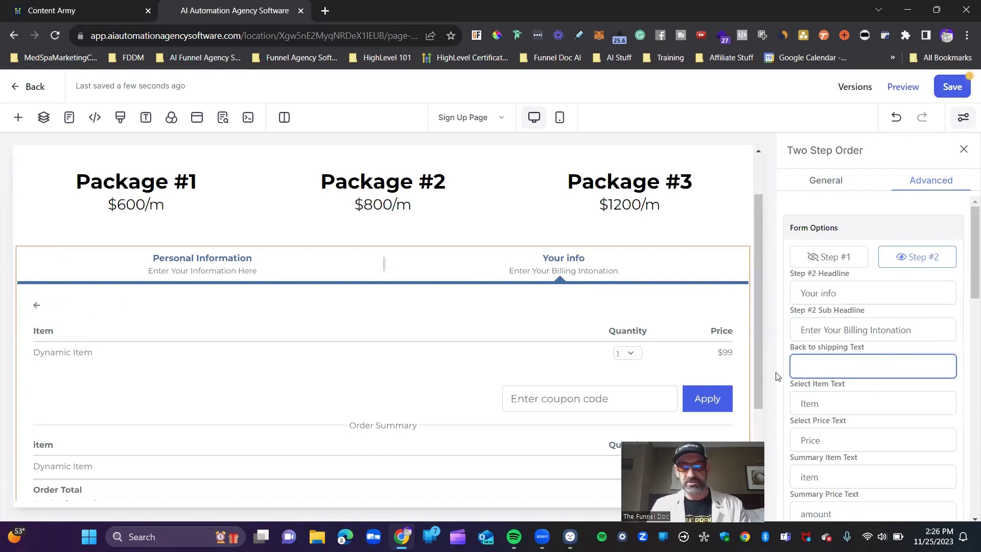
type("Edit ")
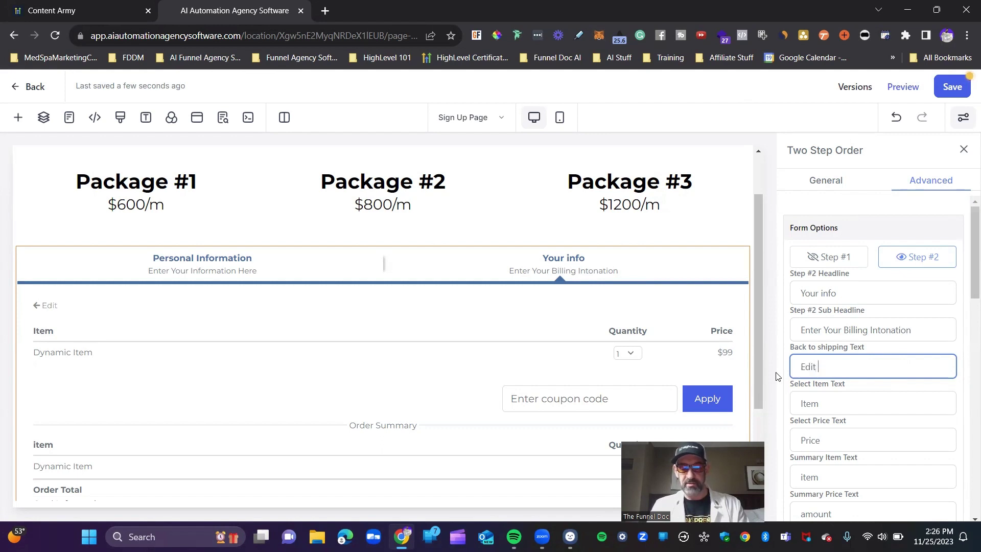
type("Personal")
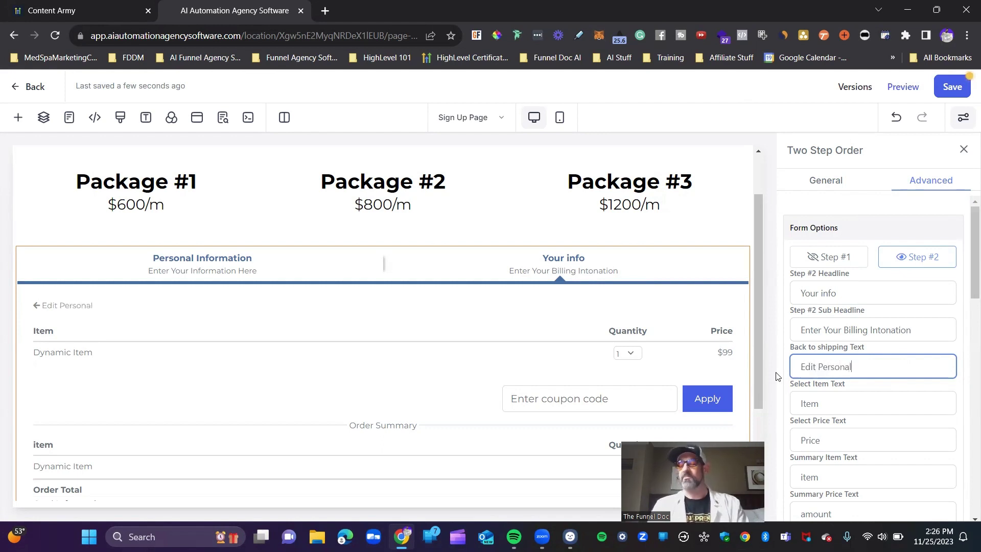
type(" Information")
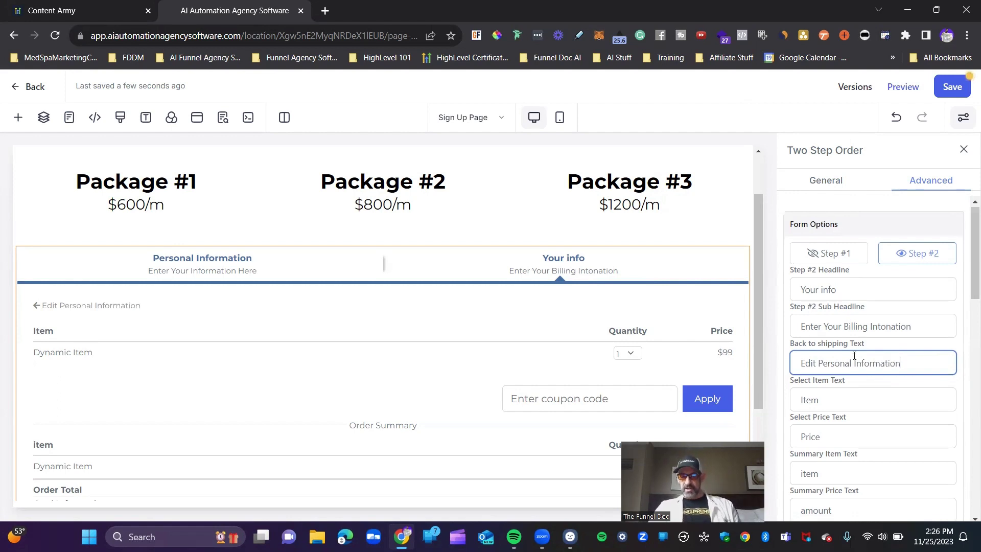
Examine the Step #2 item, price, order summary and button text settings against the matching labels on the order form
scroll(826, 270, "down", 3)
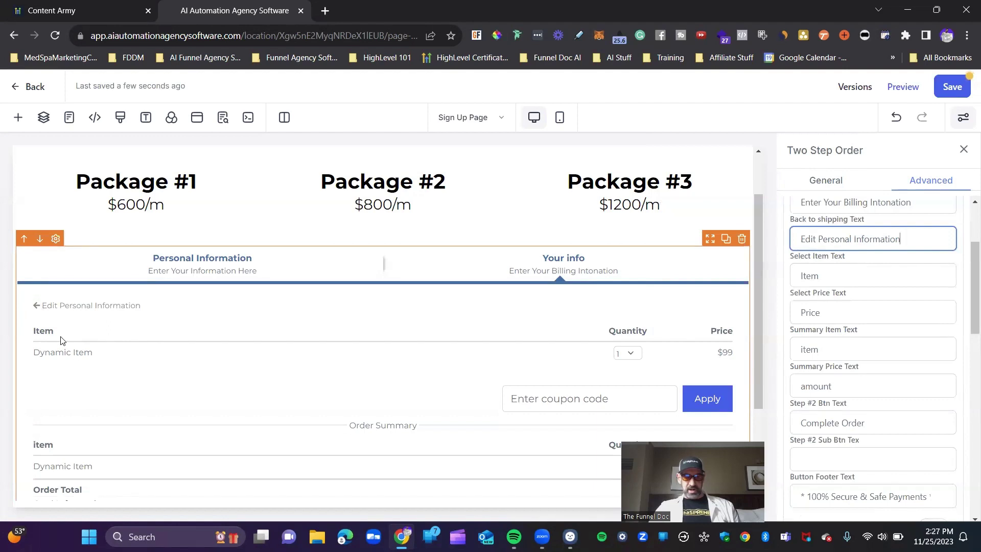
double_click(36, 328)
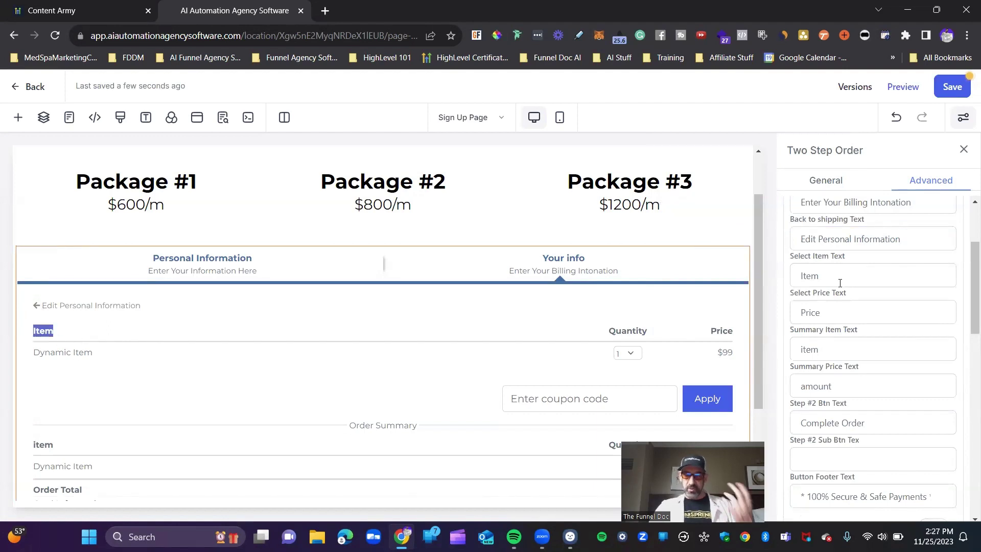
left_click_drag(731, 330, 712, 330)
scroll(740, 343, "down", 3)
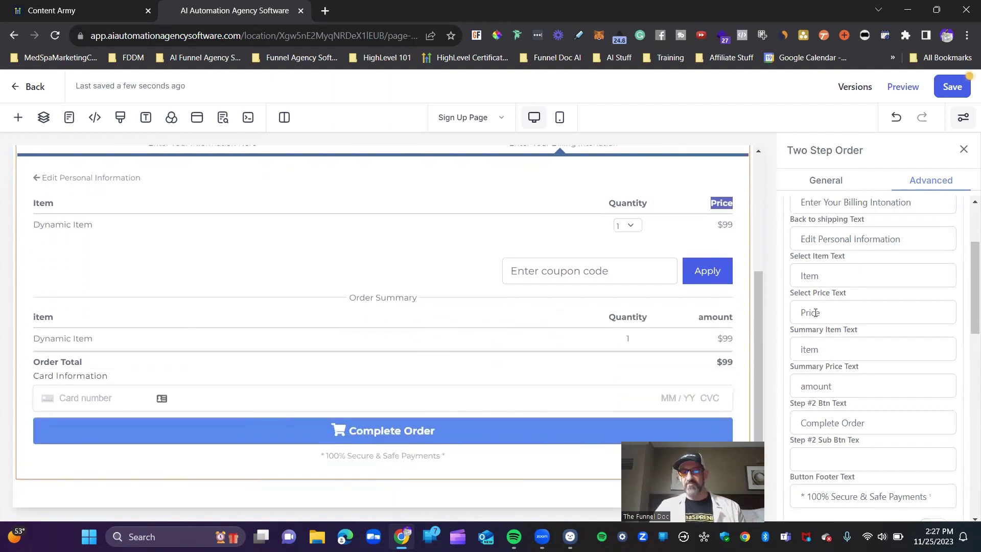
scroll(815, 312, "up", 1)
scroll(816, 322, "down", 2)
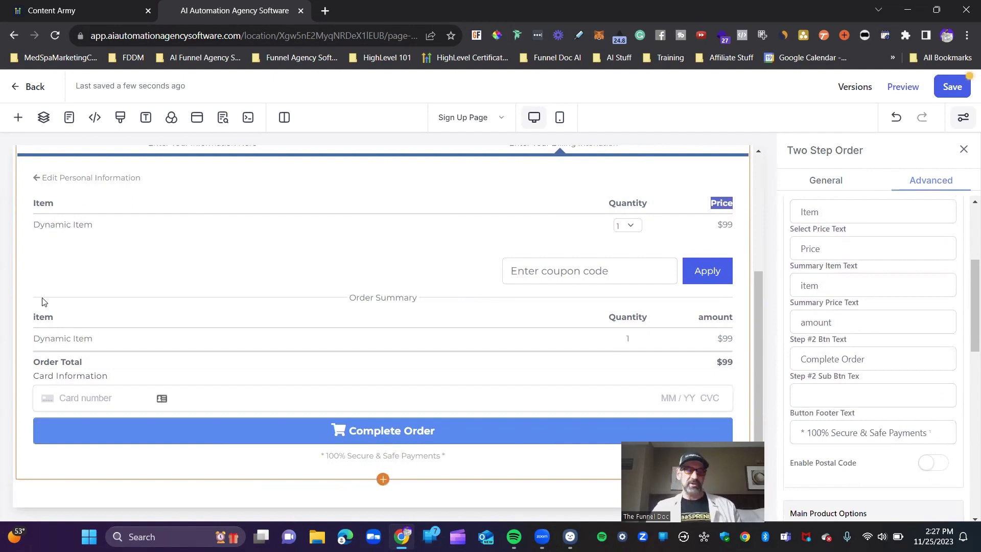
left_click_drag(344, 297, 433, 311)
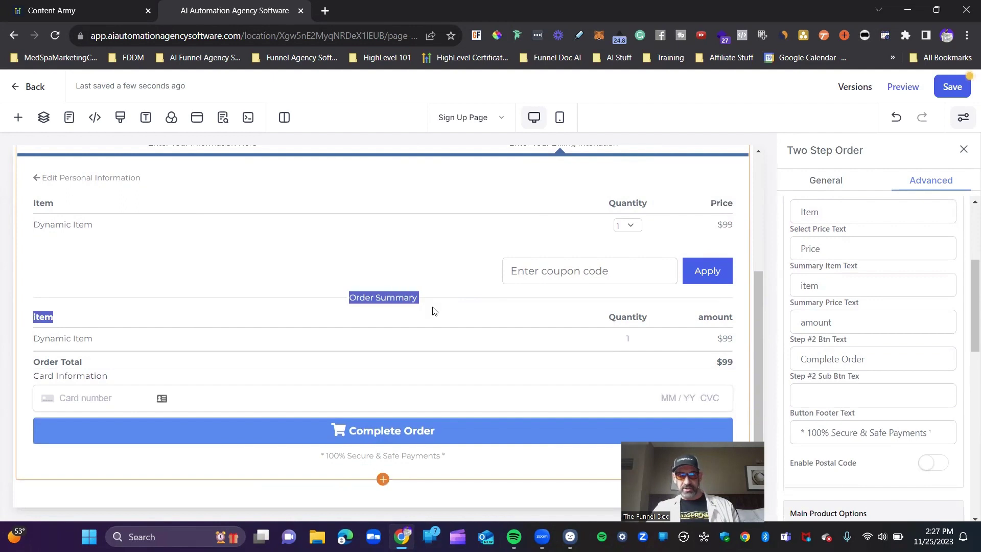
left_click_drag(799, 266, 847, 275)
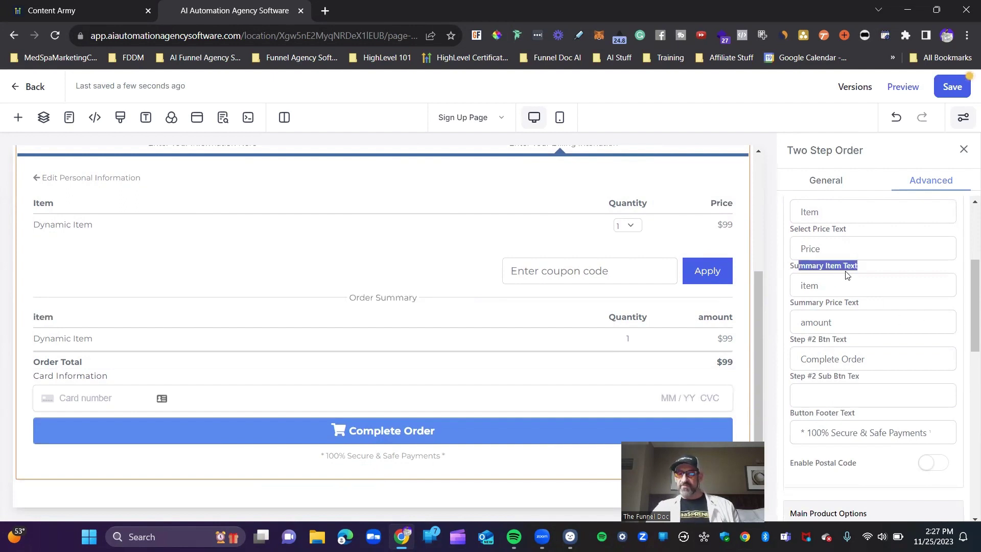
left_click_drag(803, 301, 867, 311)
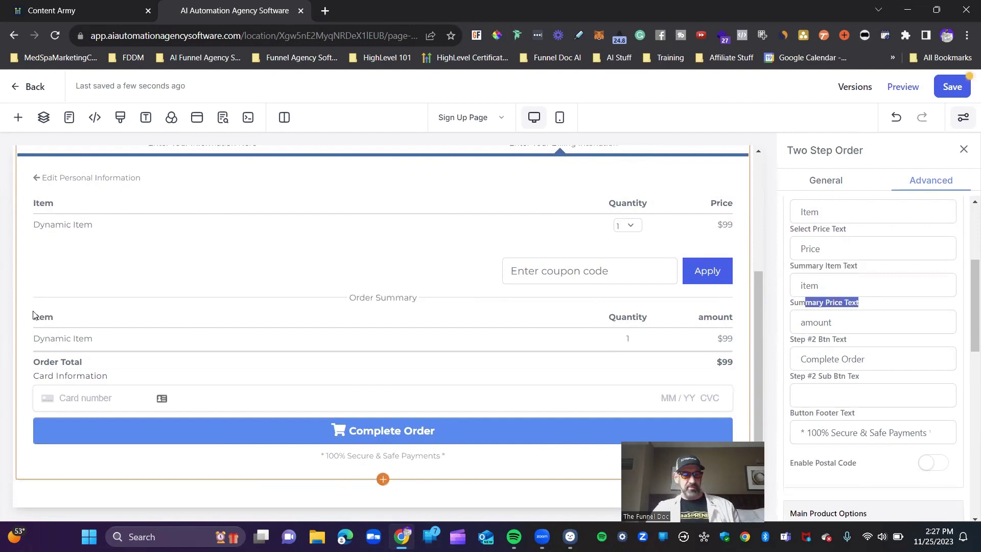
left_click_drag(30, 316, 72, 321)
left_click_drag(698, 317, 709, 318)
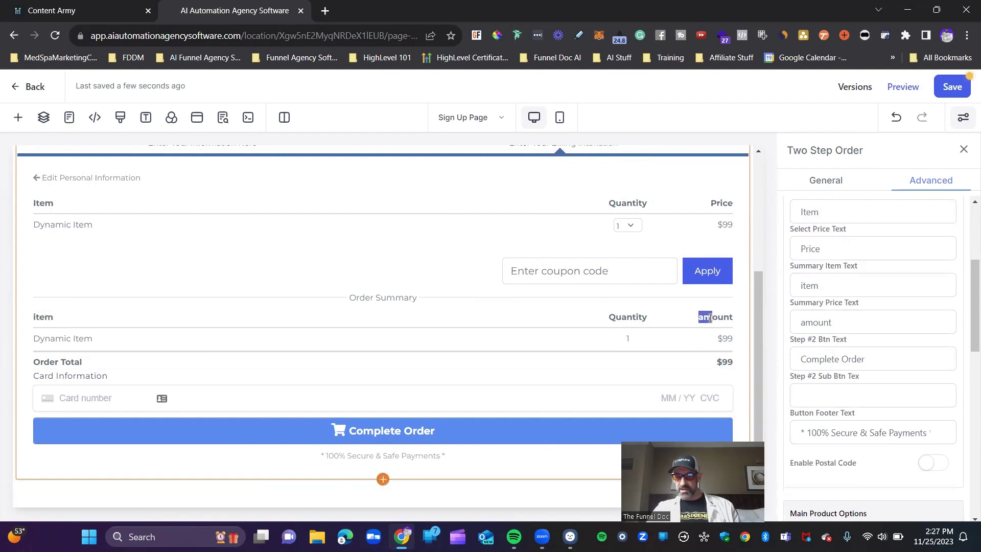
left_click(716, 319)
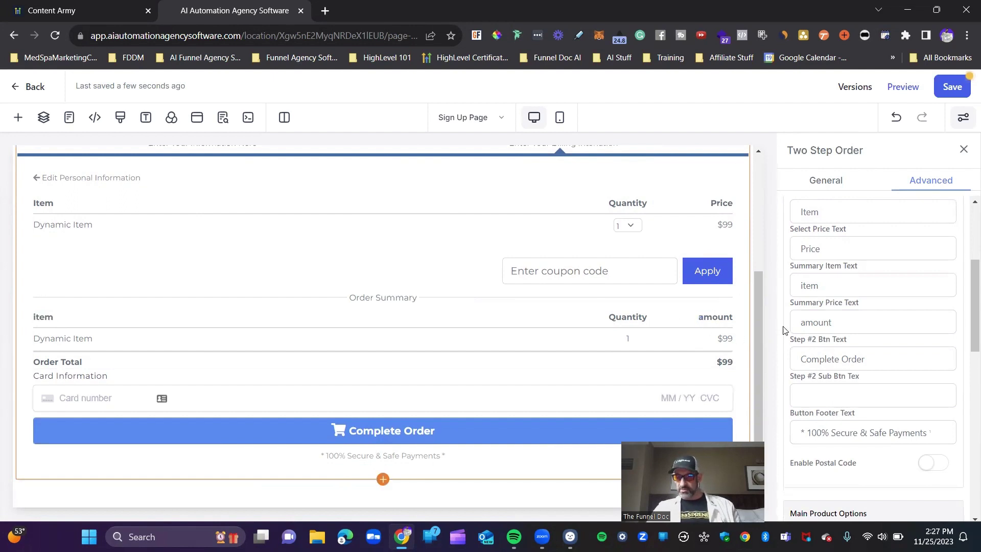
double_click(818, 322)
double_click(809, 285)
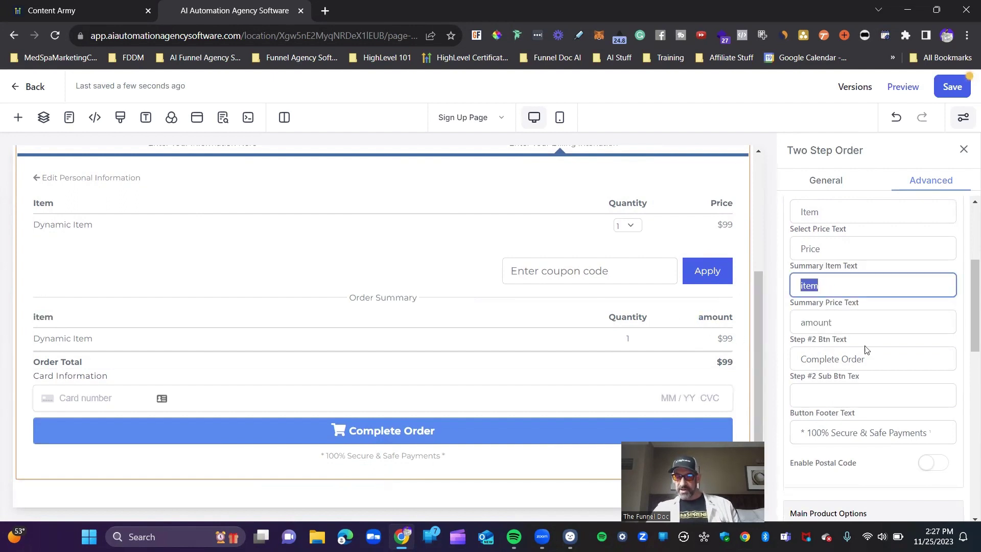
left_click_drag(868, 359, 807, 359)
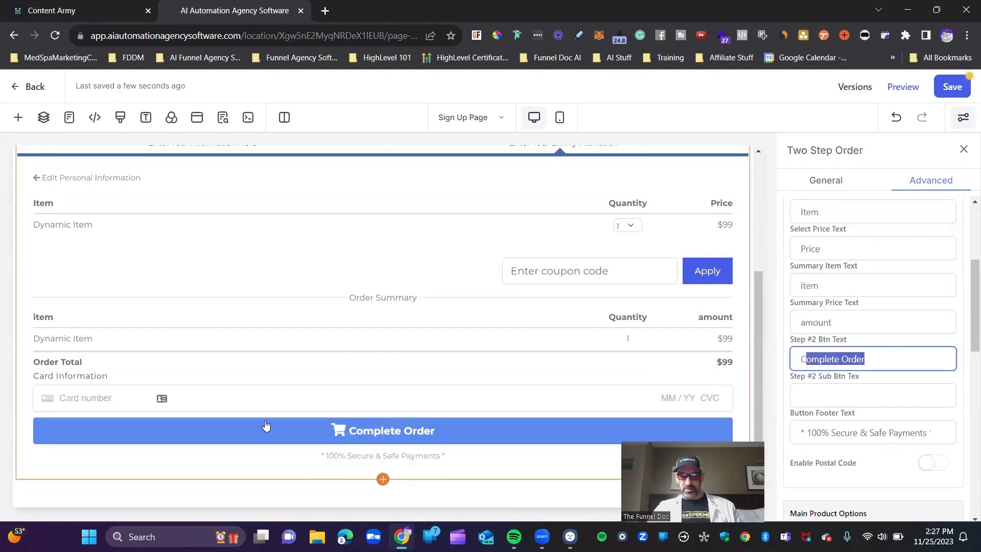
Review the postal code, main product and coupon options, and try enabling the order bump before turning it off again
scroll(898, 387, "down", 5)
scroll(914, 286, "up", 2)
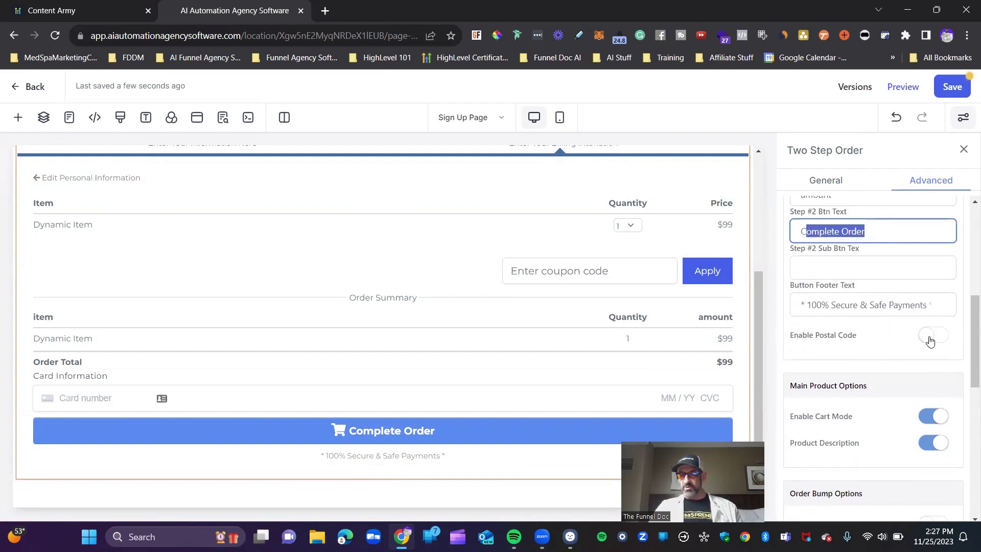
scroll(930, 341, "down", 3)
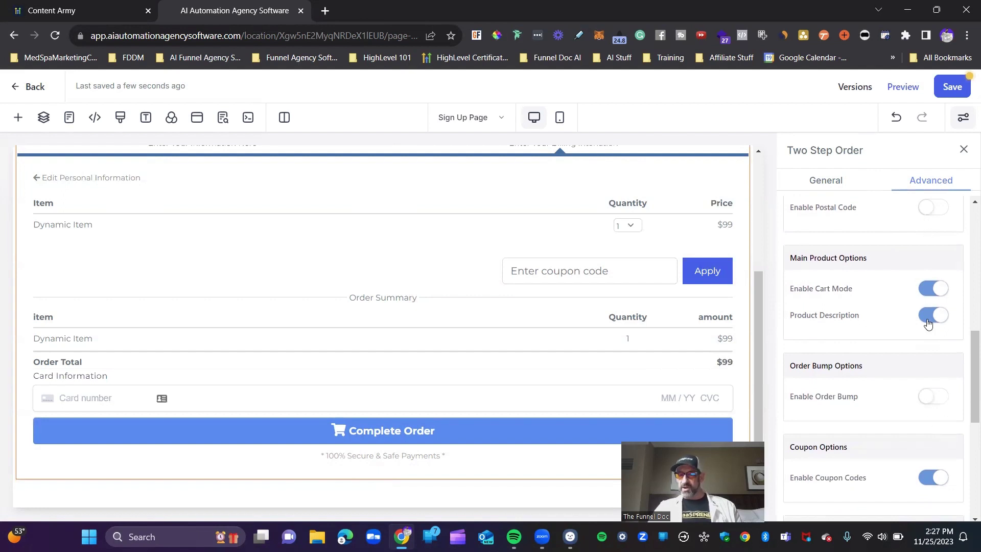
left_click(928, 397)
scroll(942, 419, "down", 3)
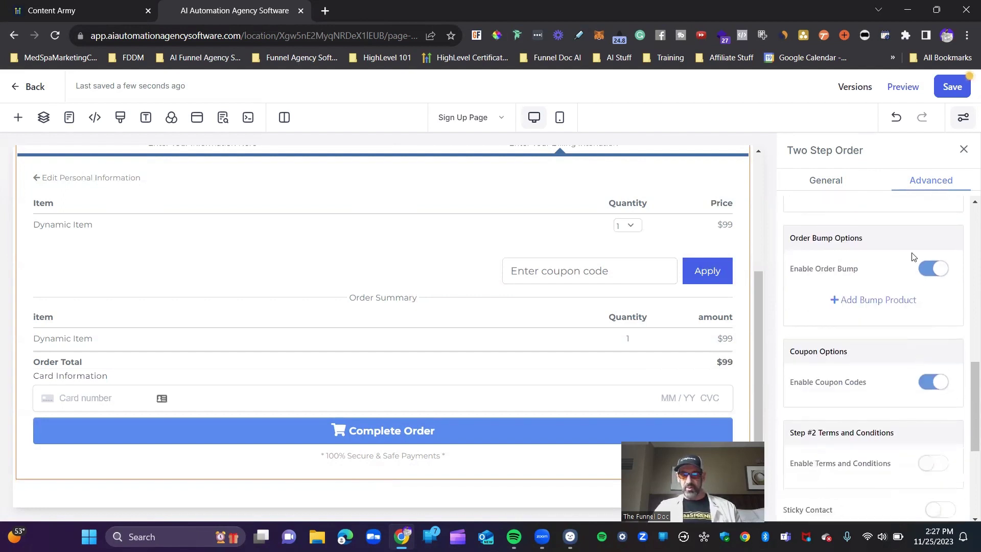
left_click(934, 268)
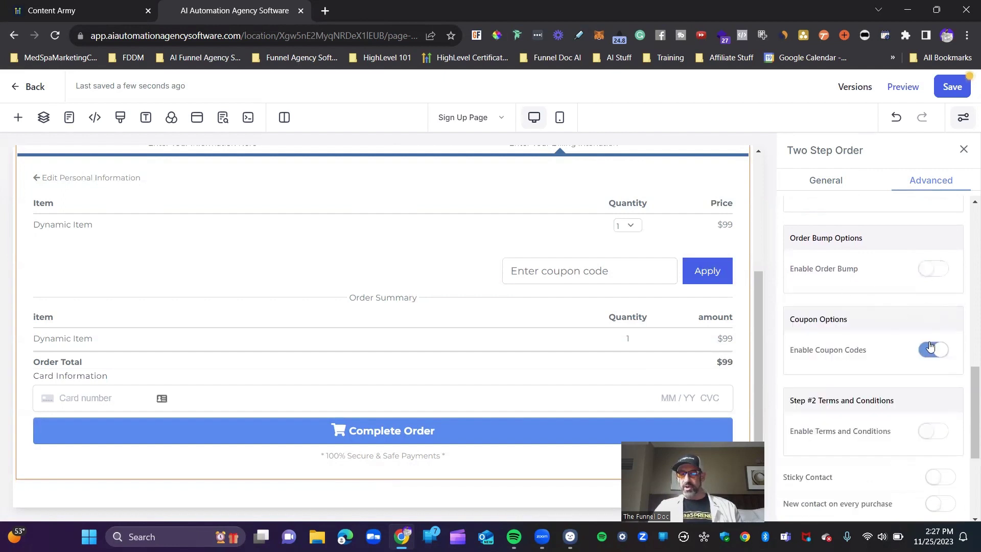
Save the sign-up page with its order form changes and return to the website's page list
scroll(930, 346, "up", 10)
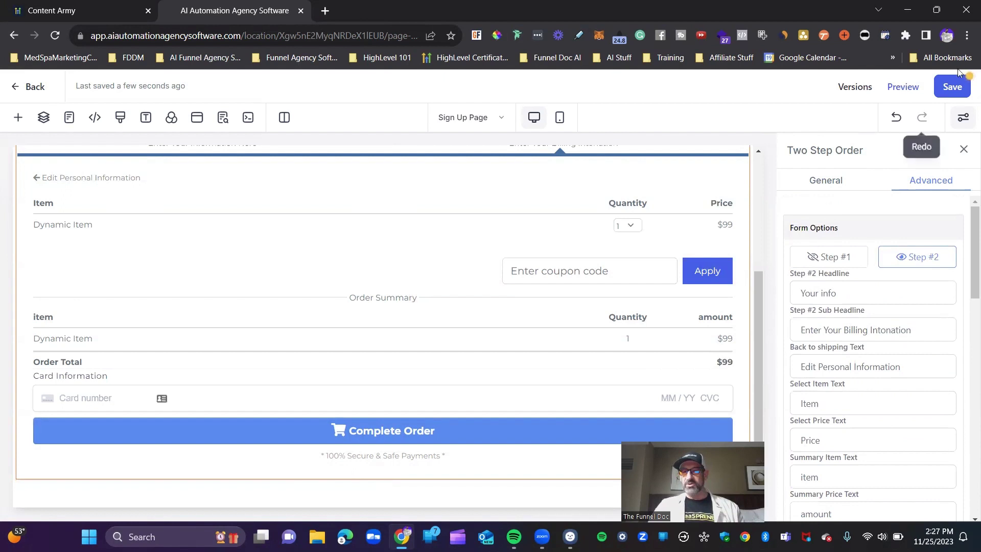
left_click(953, 86)
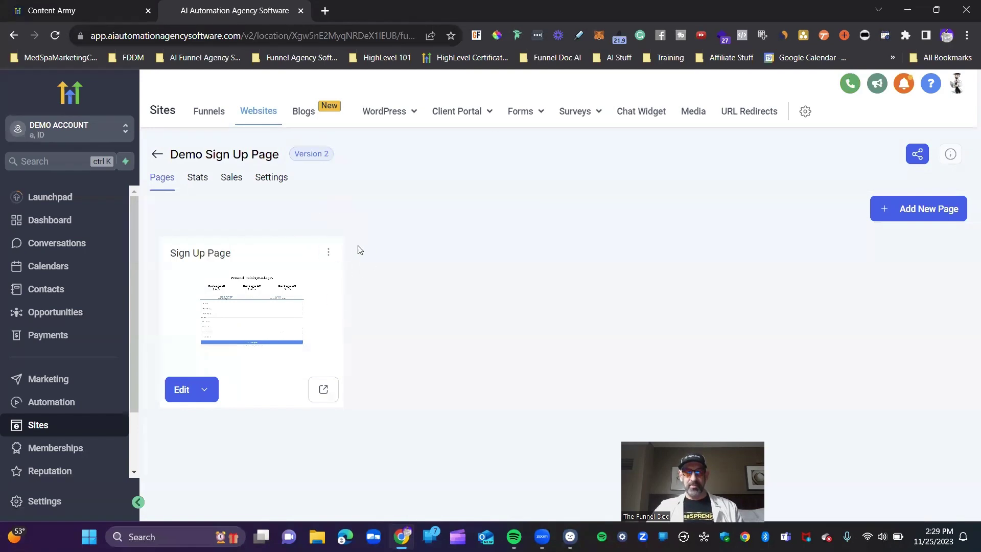
Open the Sign Up Page's products, start adding a product, and check which existing products can be selected
left_click(327, 252)
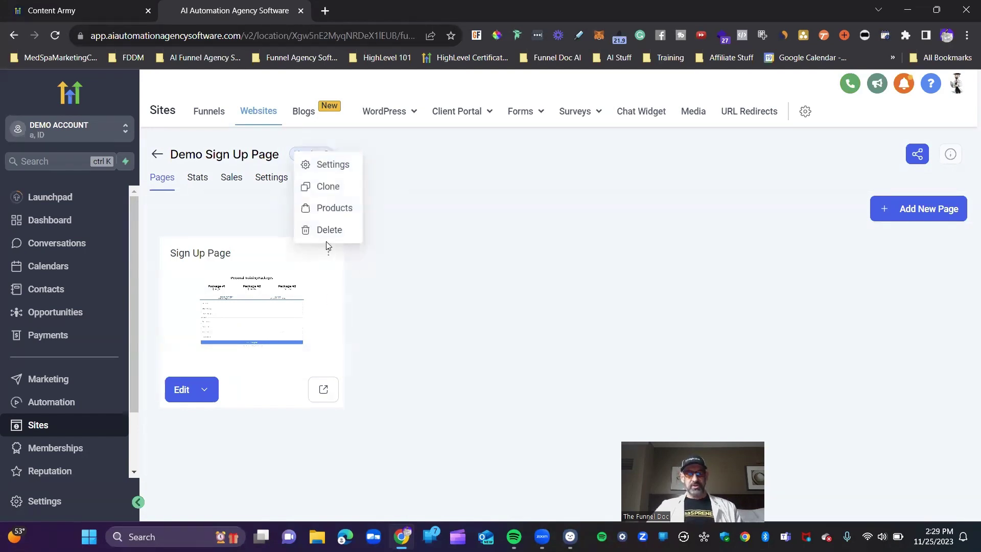
left_click(334, 209)
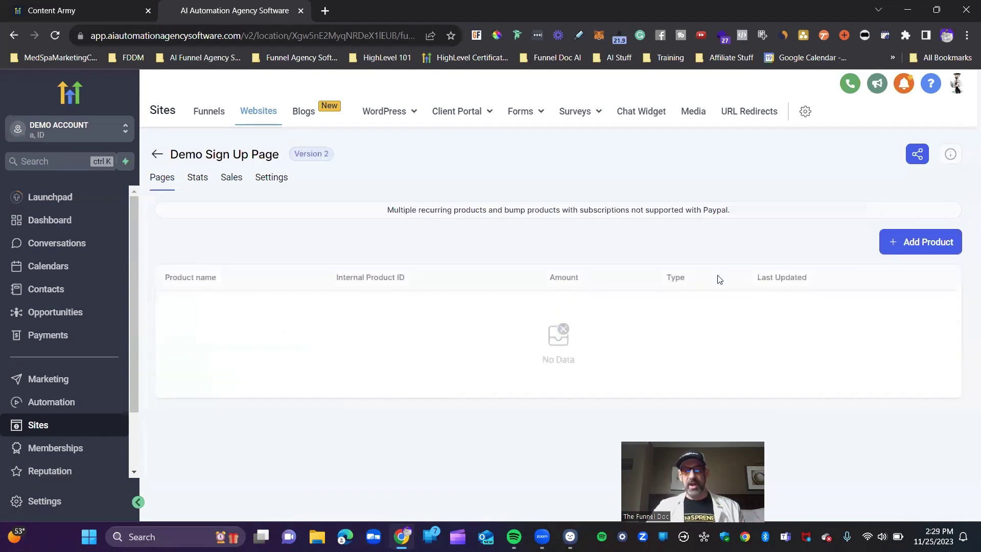
left_click(918, 248)
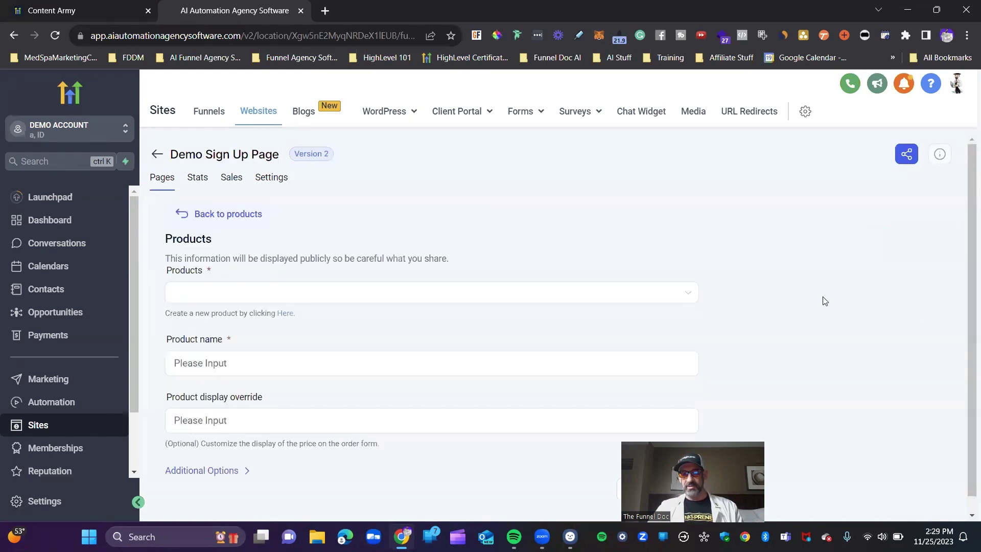
left_click(248, 292)
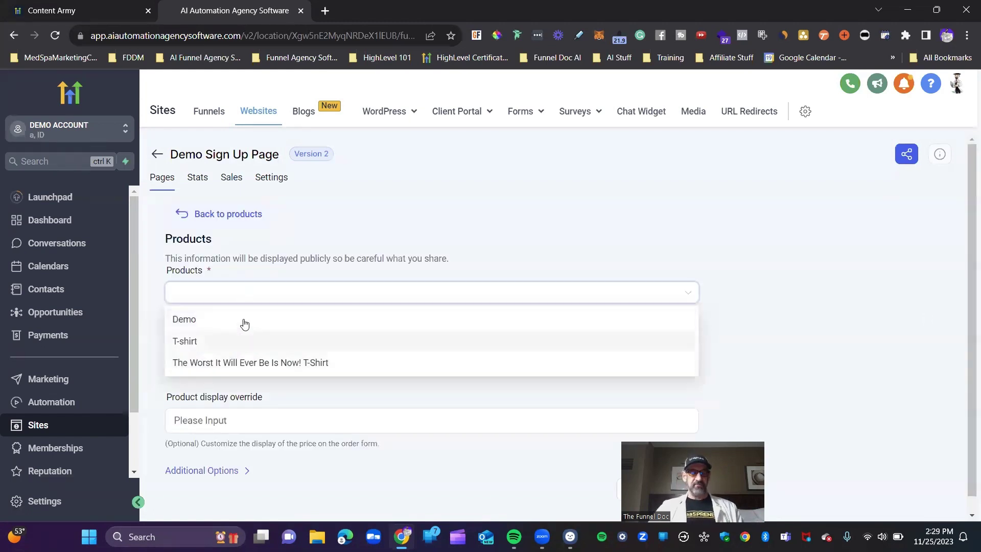
left_click(564, 232)
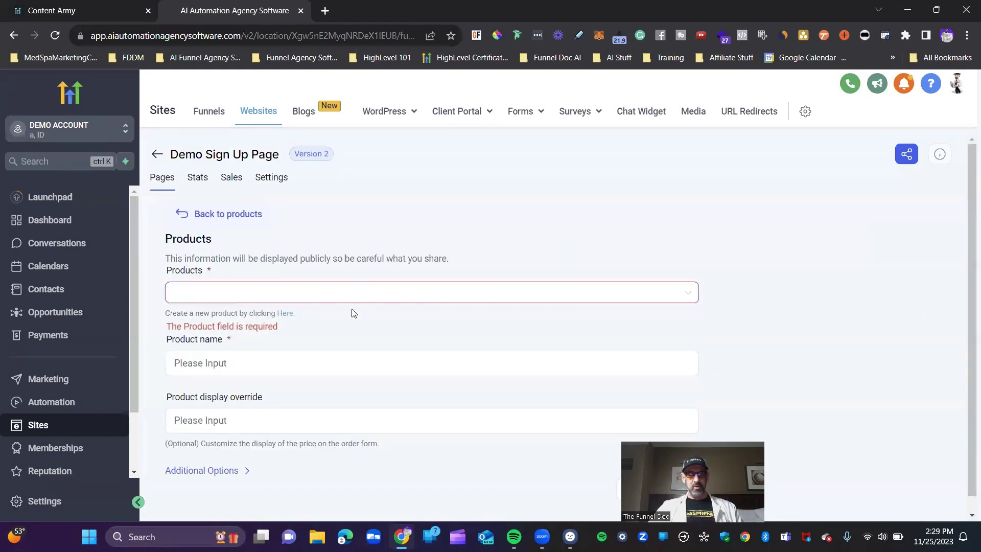
Go from the page's product form to the account's product manager and start creating a new product
left_click(287, 316)
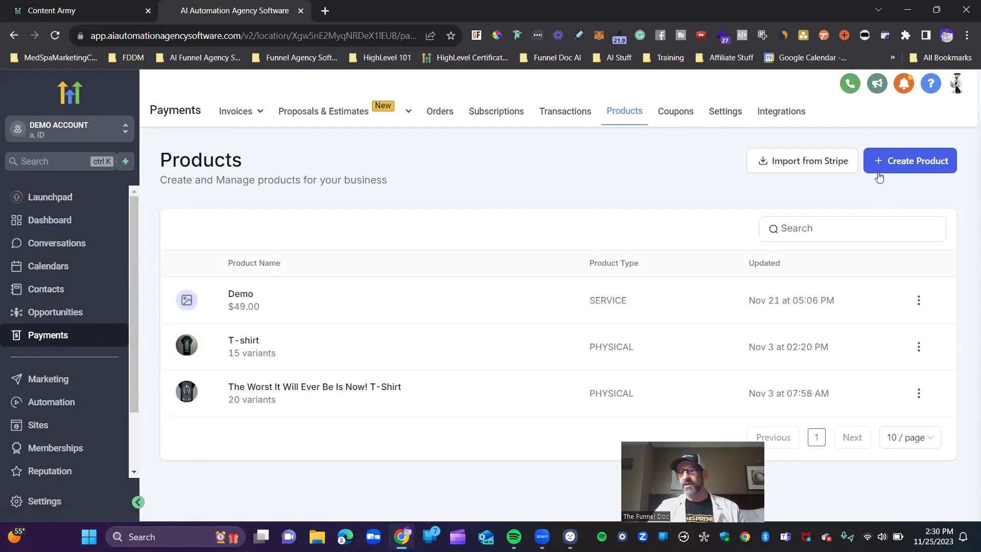
left_click(905, 161)
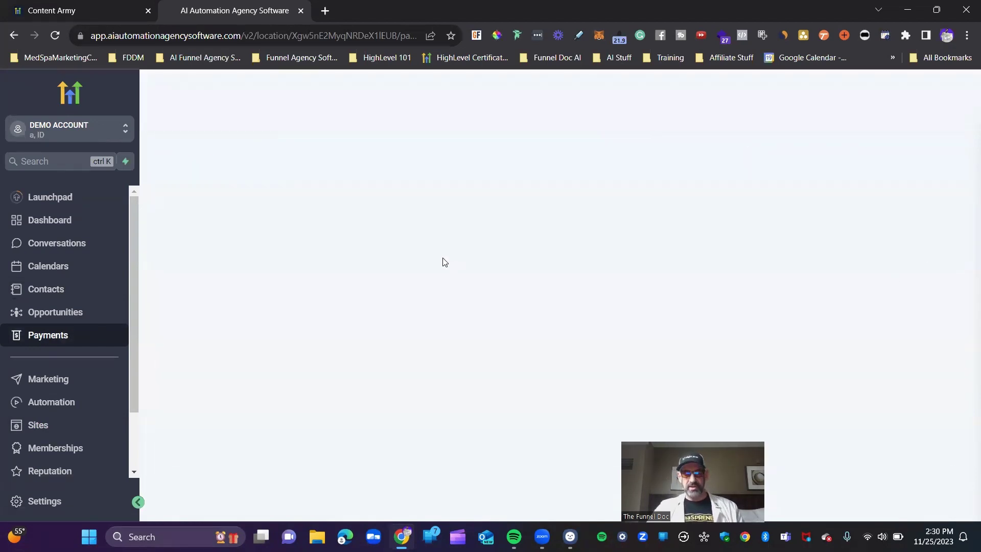
left_click(454, 271)
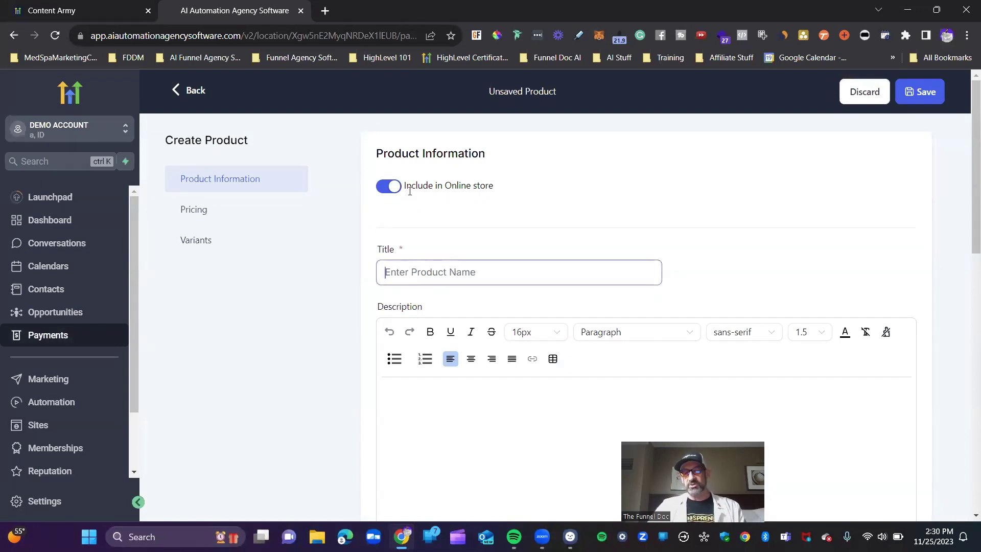
Exclude the new product from the online store and title it "Personal Training Package #1"
left_click_drag(406, 184, 504, 186)
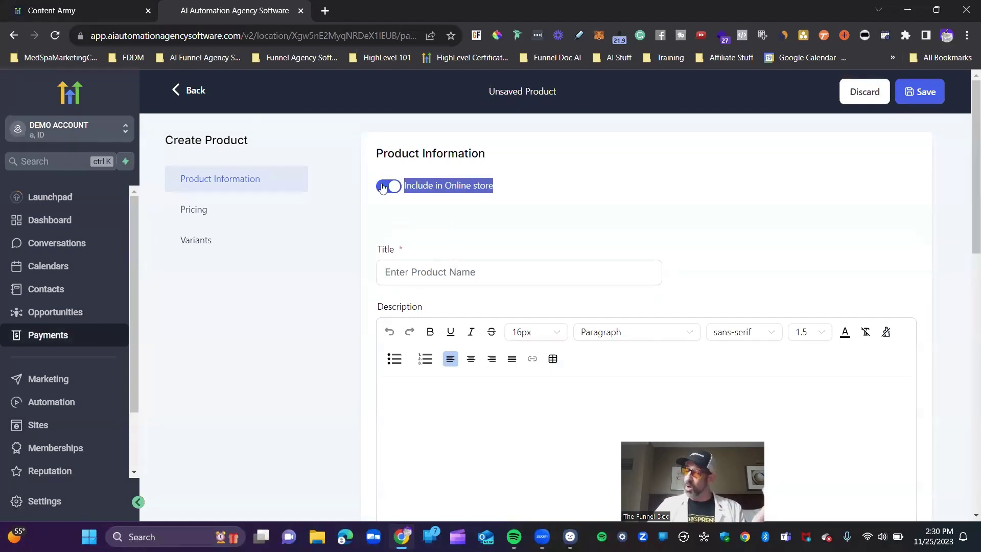
left_click(428, 266)
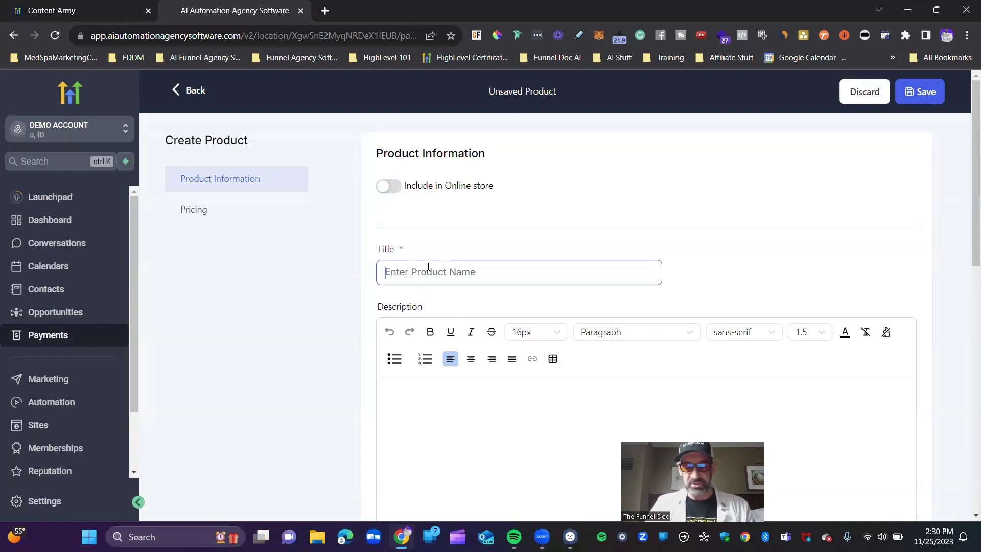
type("Personal ")
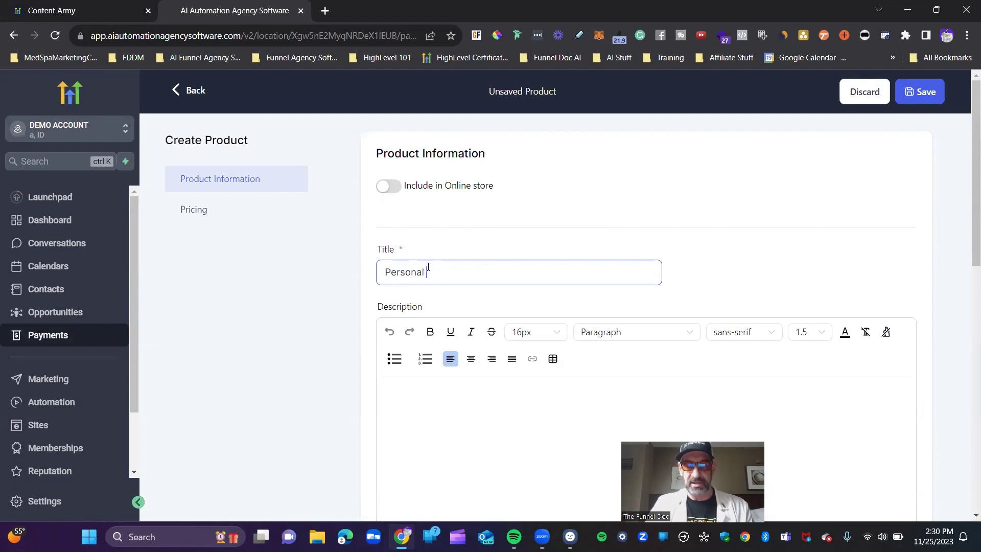
type("Training Package #1")
scroll(706, 325, "down", 3)
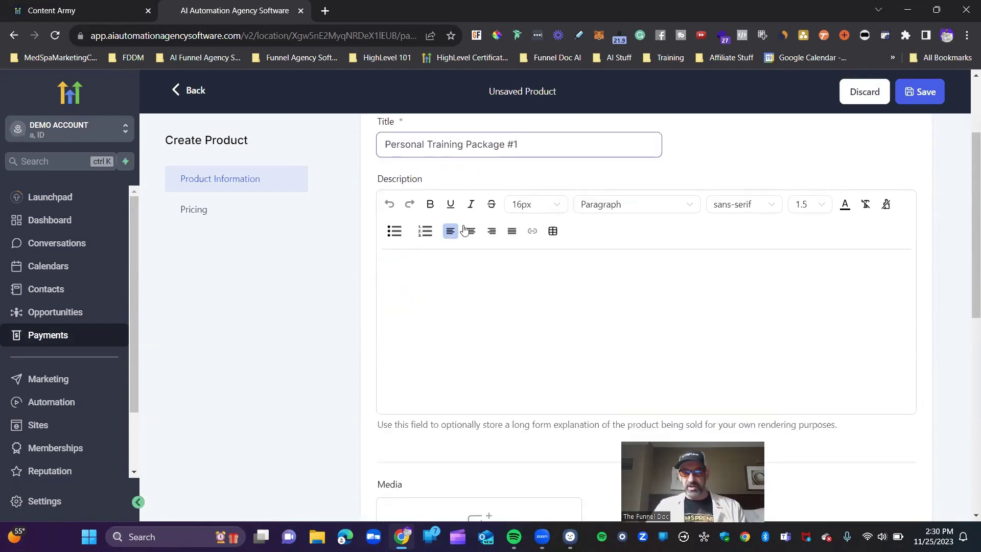
Keep the product type as A service and check the product's additional options
scroll(313, 246, "down", 6)
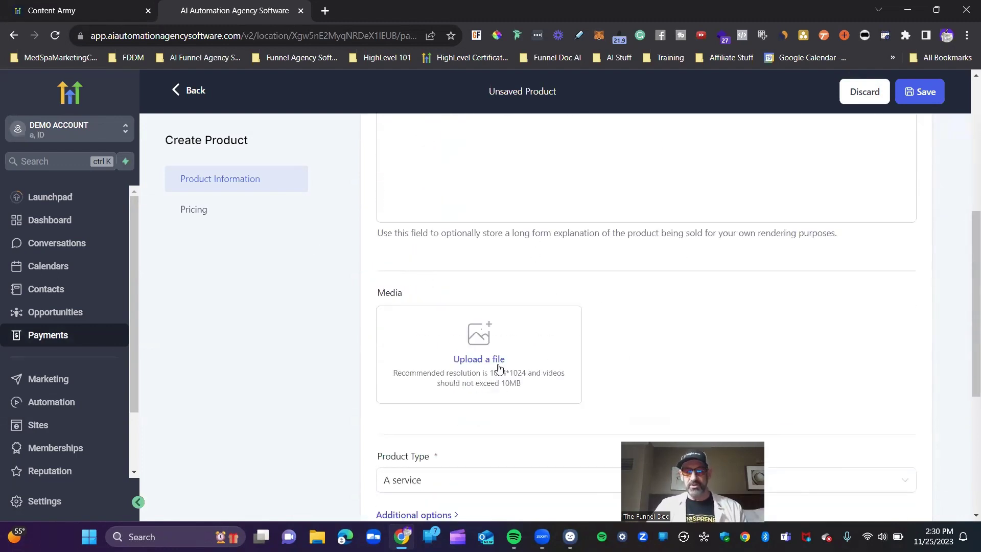
scroll(556, 356, "down", 1)
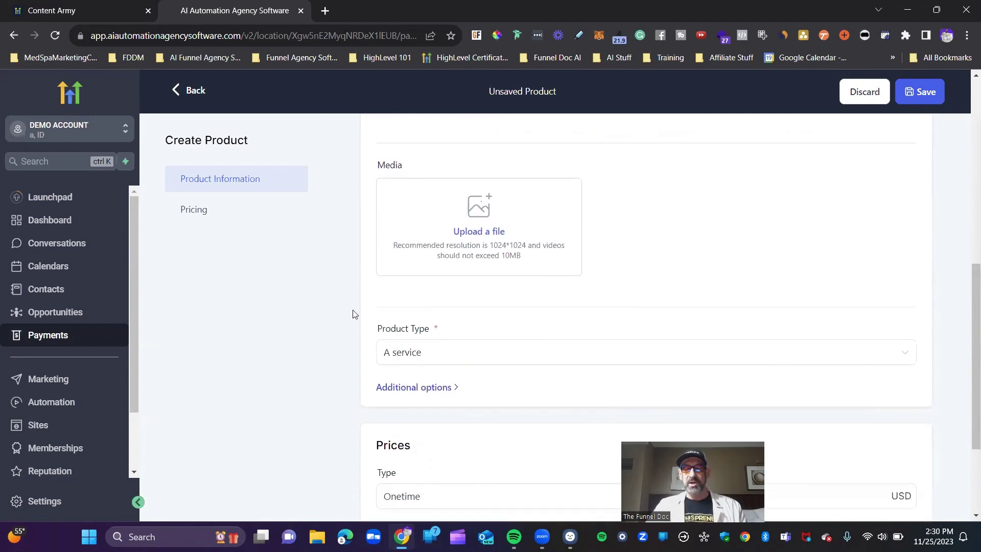
left_click(423, 359)
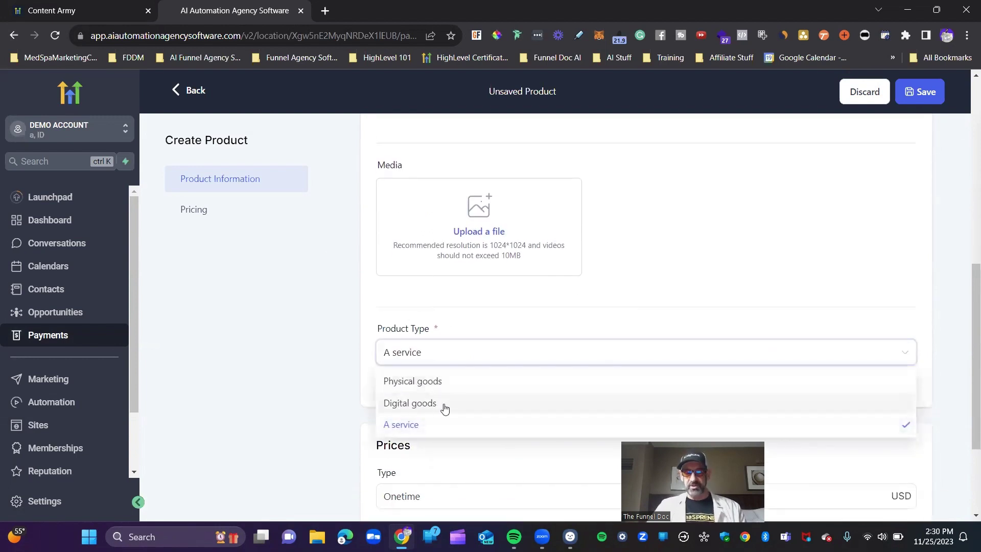
left_click(414, 432)
scroll(709, 236, "down", 3)
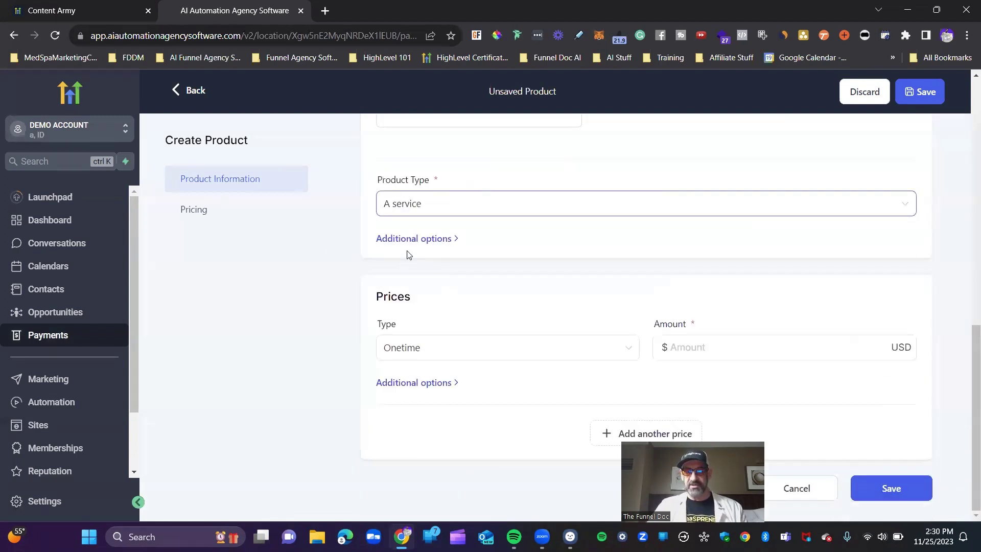
left_click(414, 238)
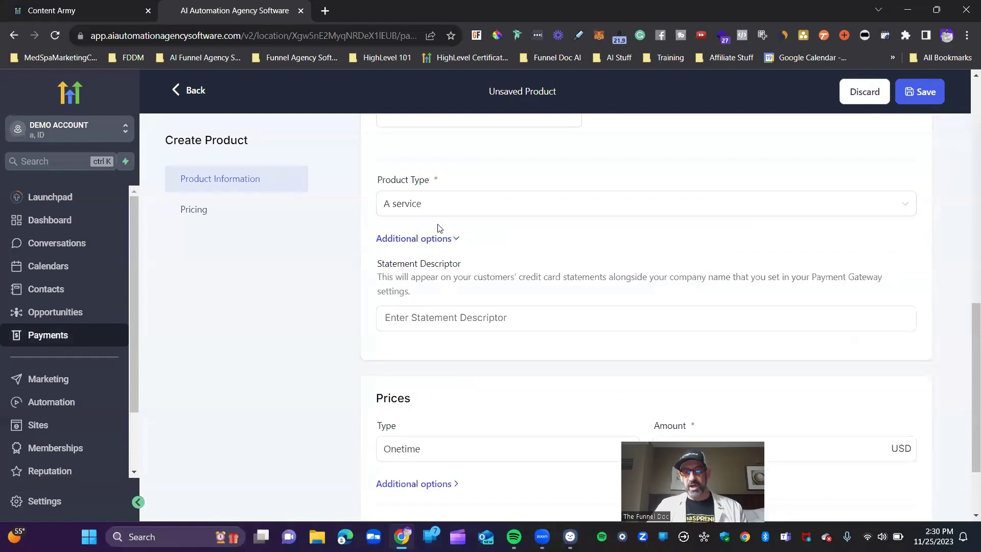
left_click(441, 240)
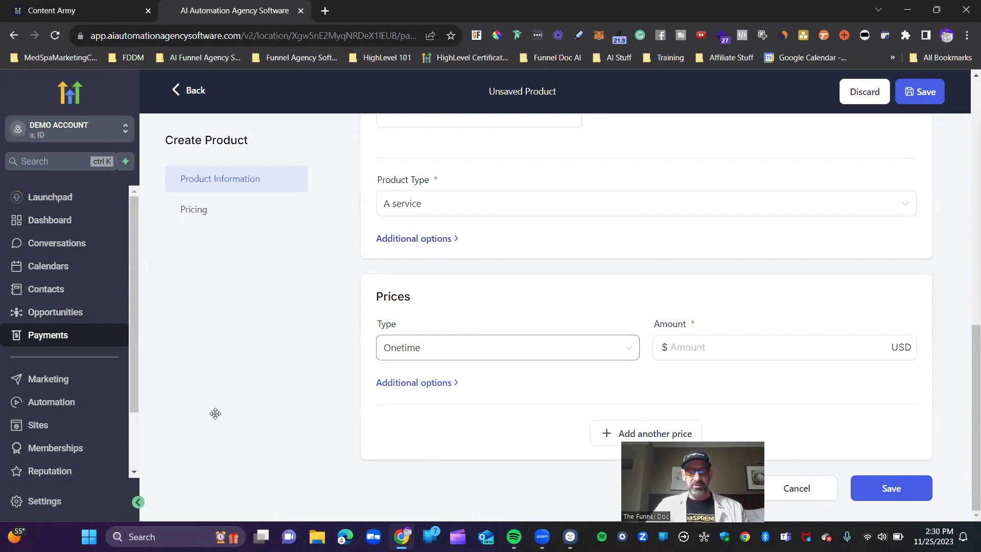
Make the product's price recurring with a monthly billing period and an amount of $600
left_click_drag(215, 413, 215, 413)
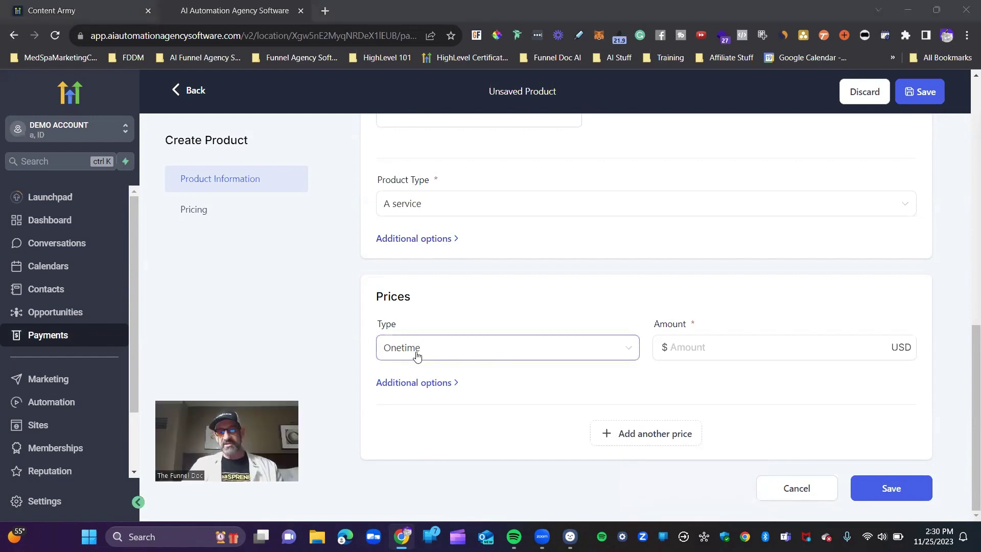
left_click(457, 348)
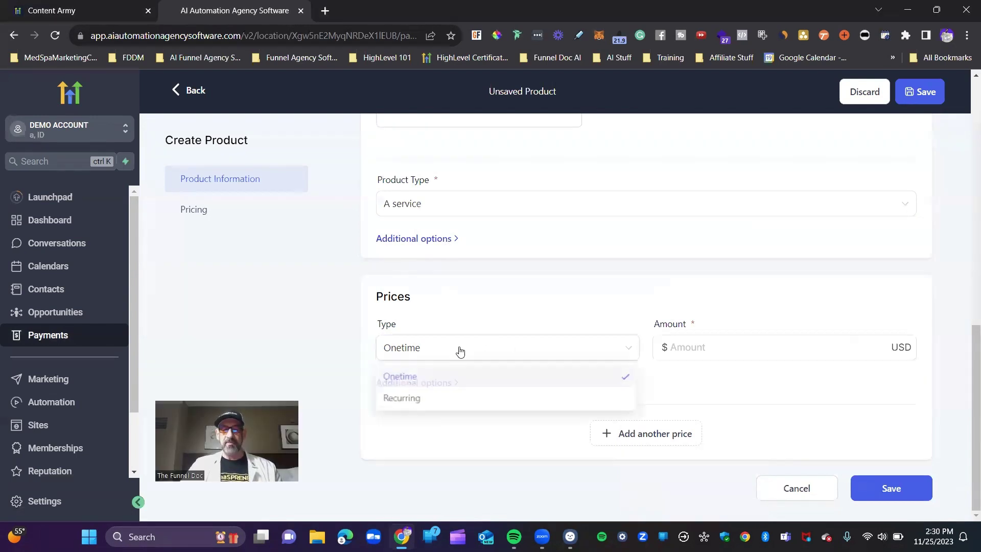
left_click(431, 404)
scroll(409, 209, "down", 2)
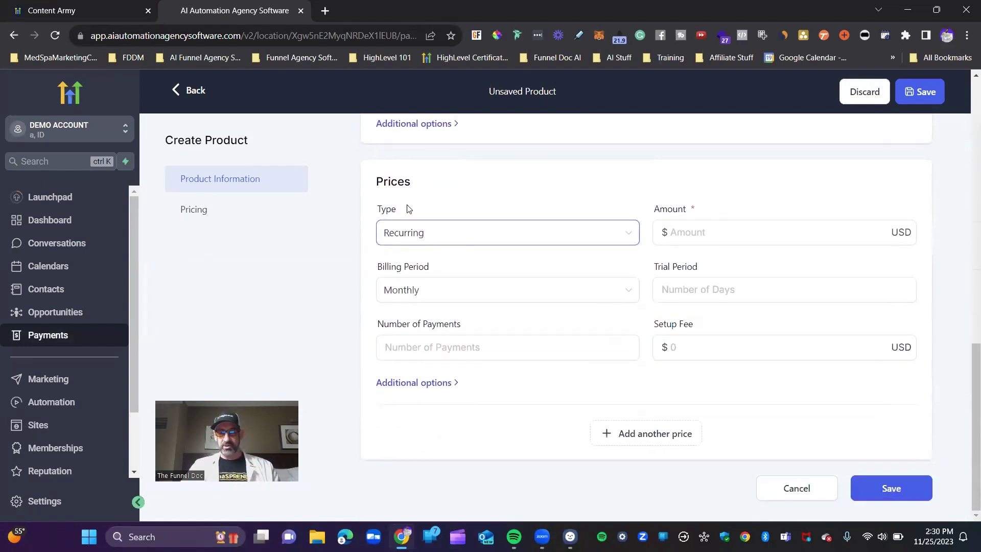
left_click(434, 290)
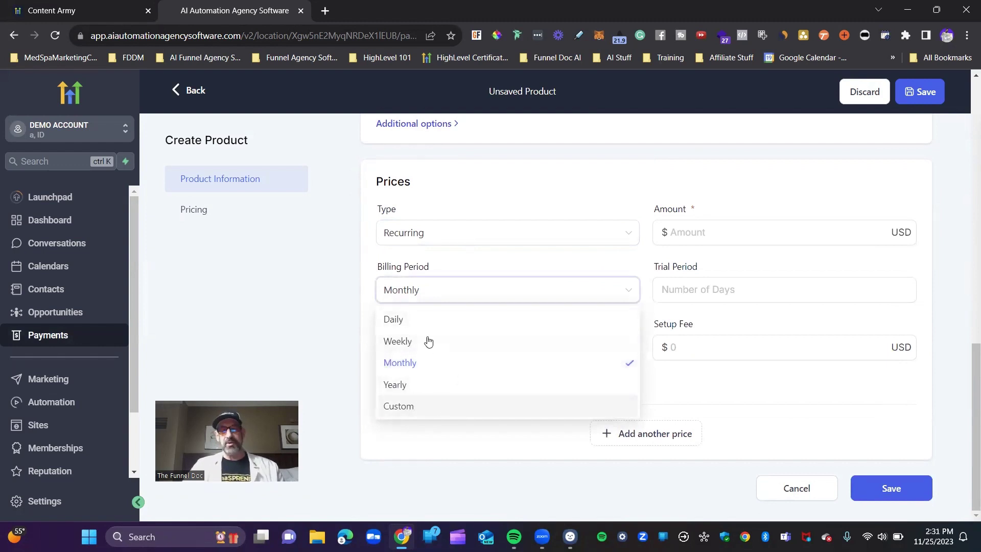
left_click(405, 362)
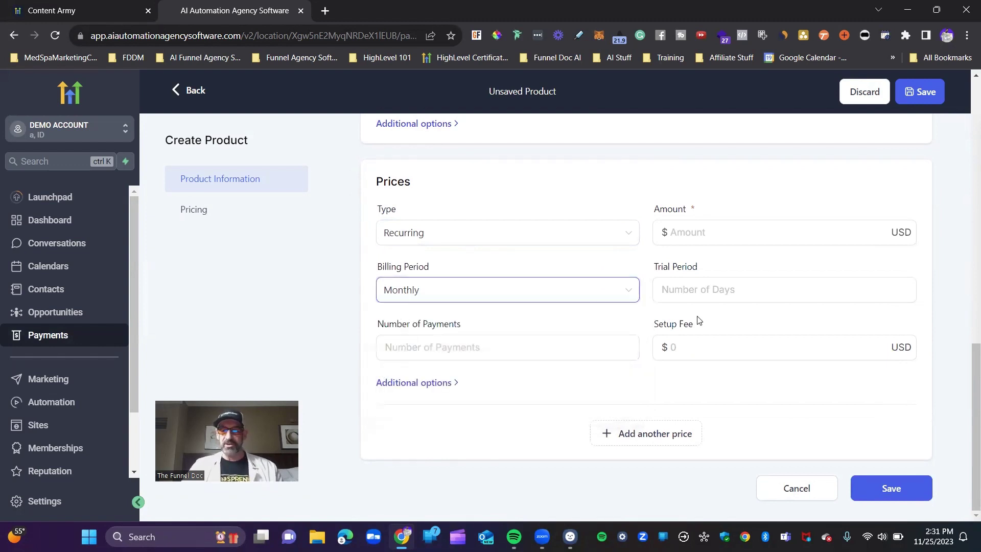
left_click(707, 230)
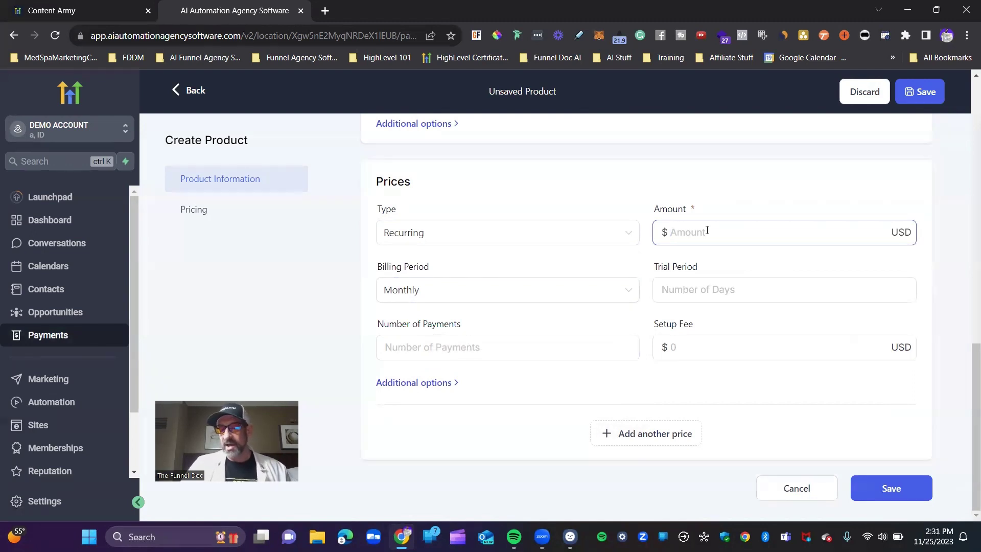
type("600")
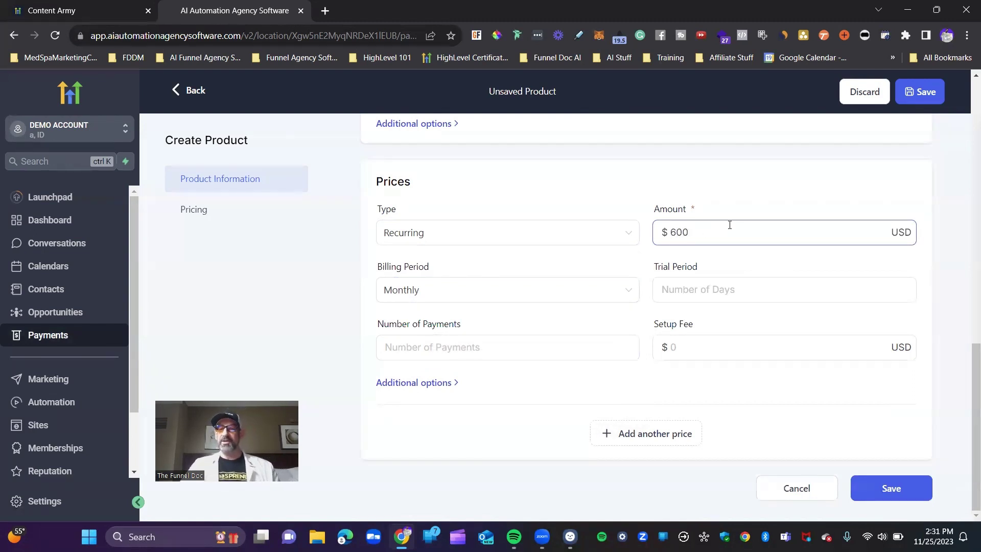
left_click(715, 280)
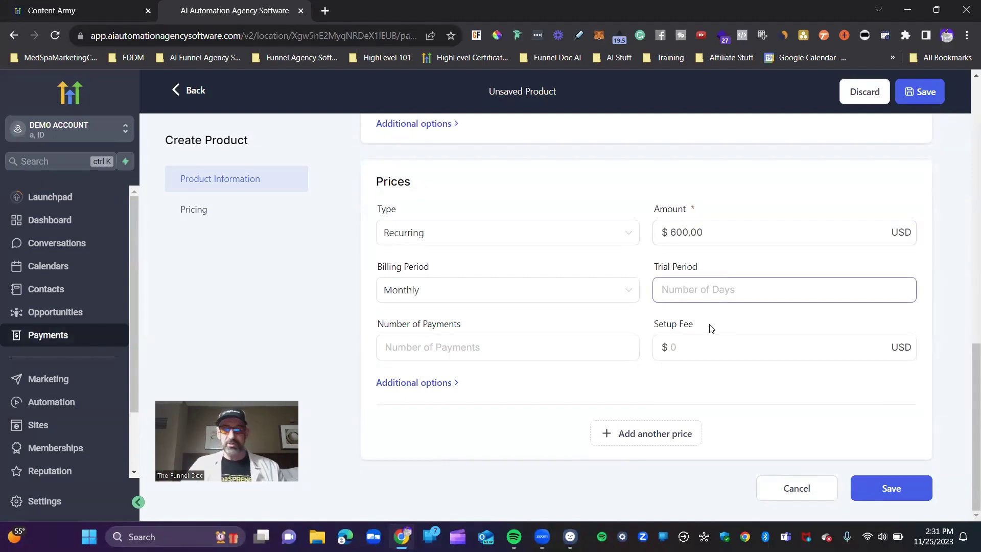
Try 12 and 9999 as the price's number of payments, and clear the field again
left_click(455, 347)
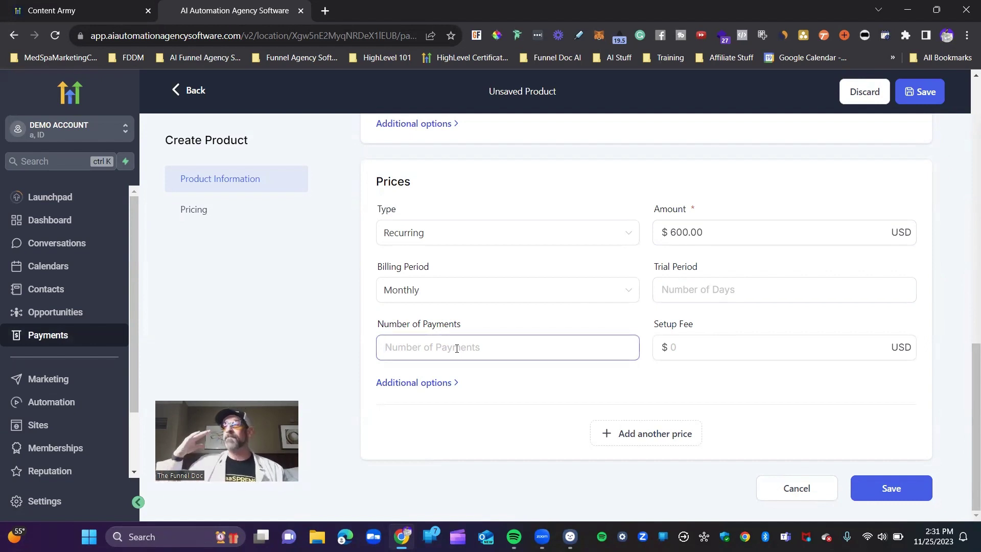
type("12")
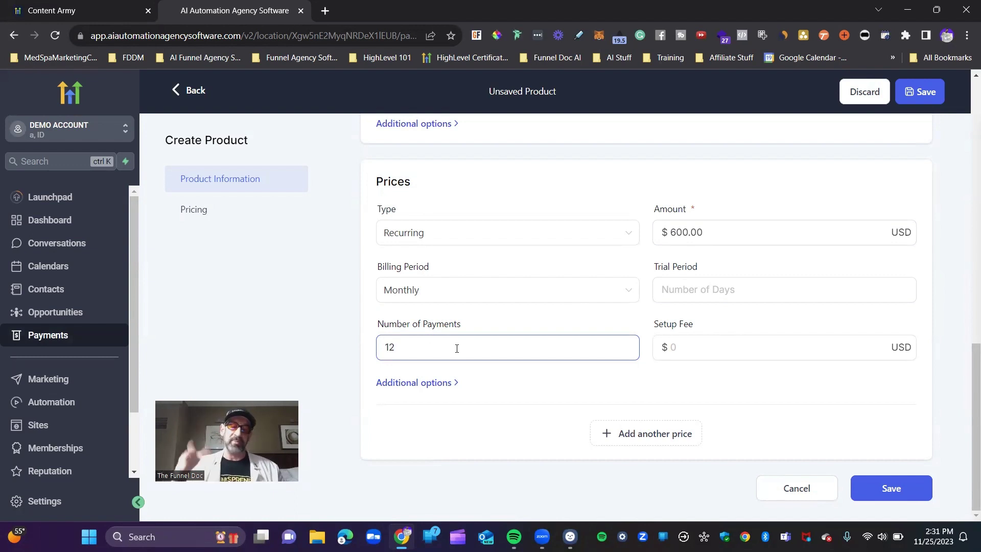
key("BackSpace")
key("BackSpace")
type("9999")
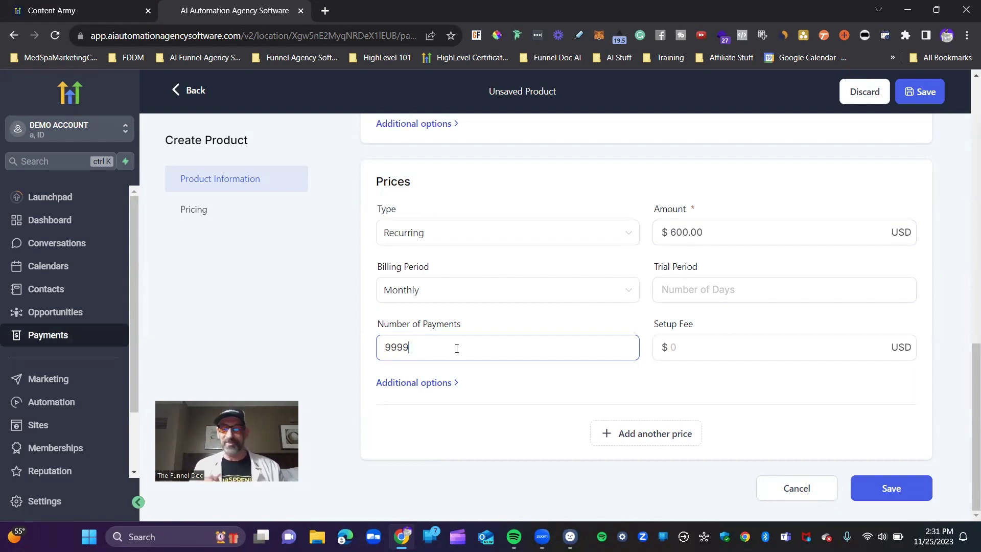
key("BackSpace")
key("BackSpace")
key("BackSpace")
key("BackSpace")
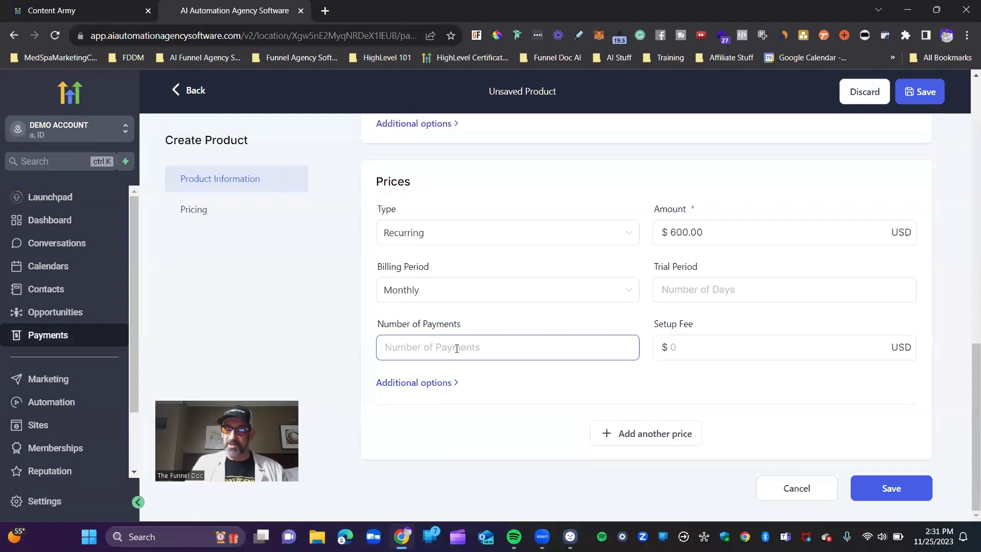
Set the number of payments to 12 and the setup fee to $5000
type("12")
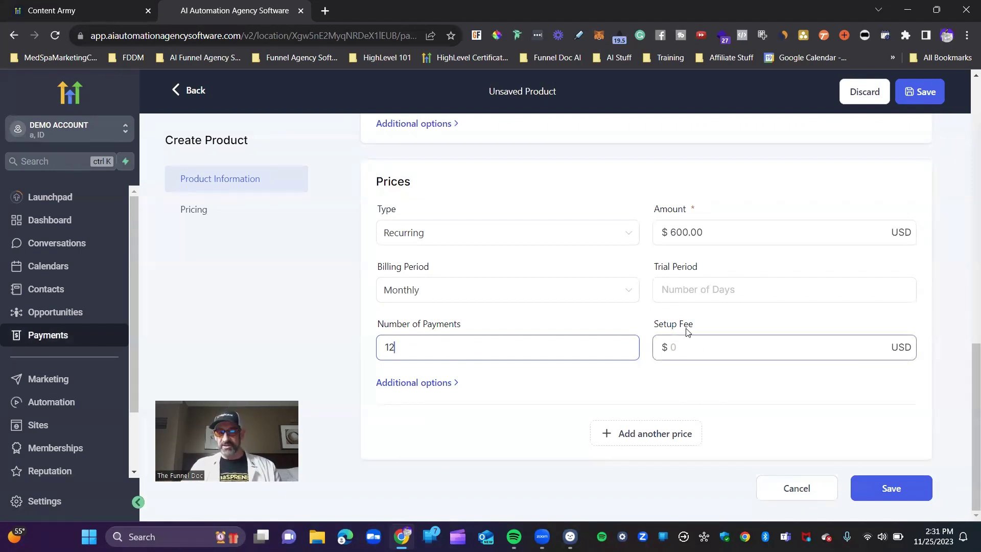
left_click(697, 346)
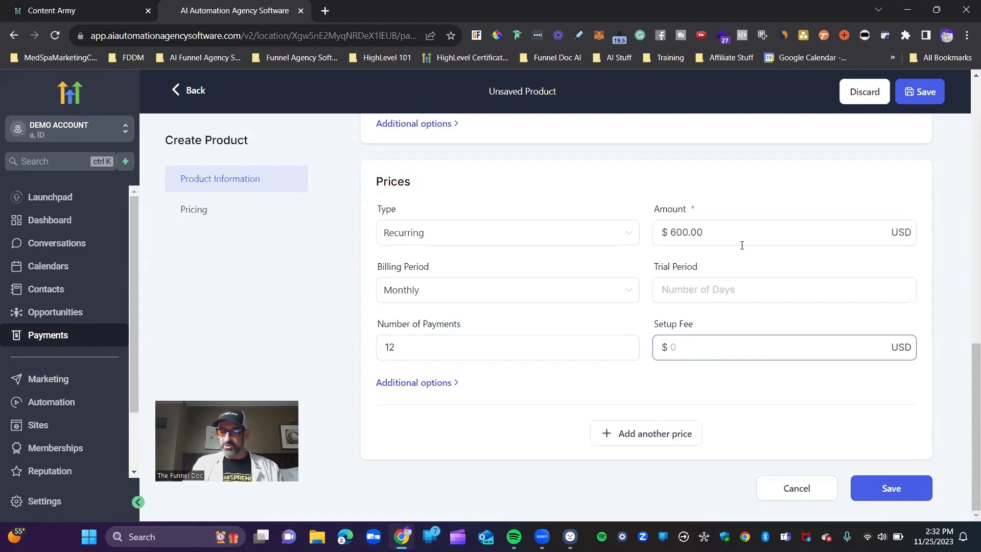
type("5000")
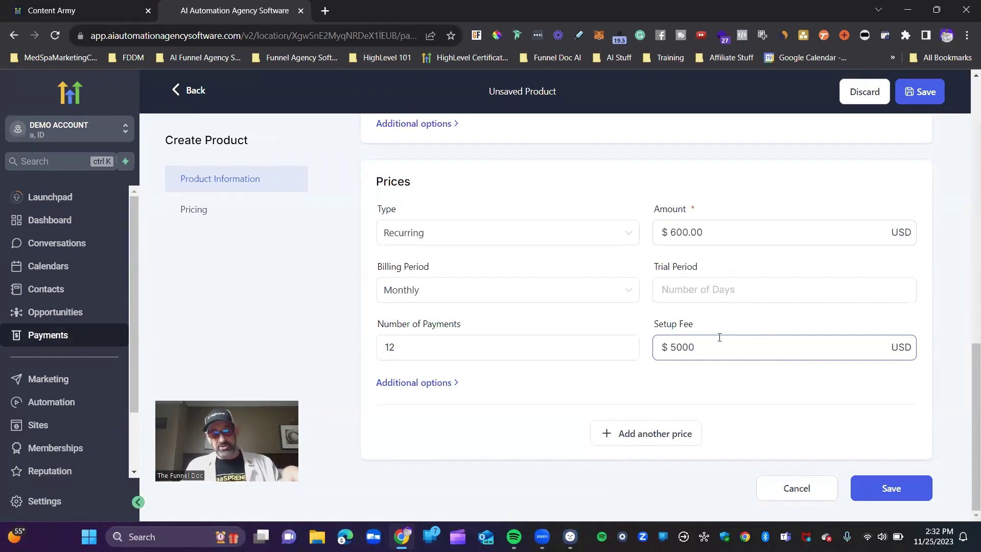
Expand the price's additional options, turn on its membership offer, and check which offers can be selected
left_click(444, 383)
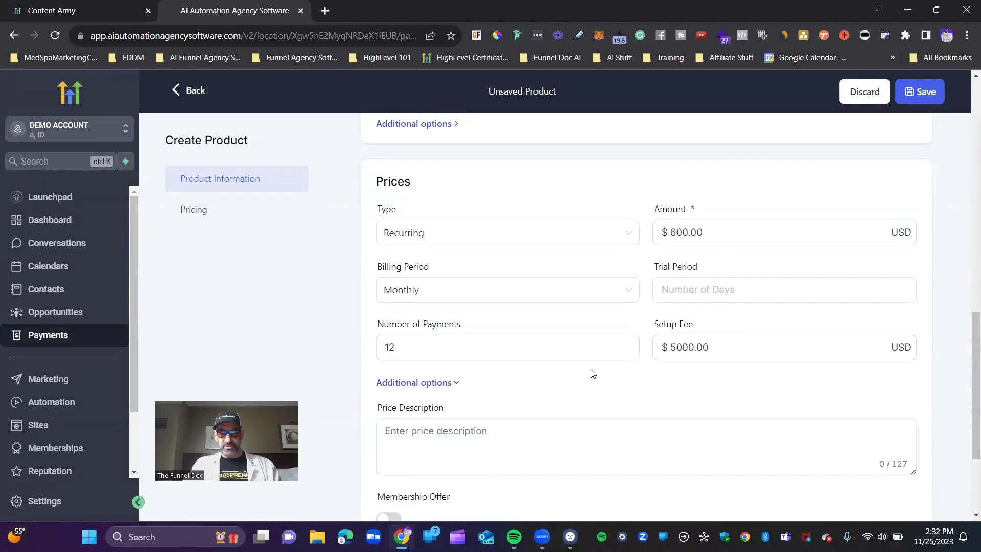
scroll(550, 274, "down", 3)
left_click(433, 287)
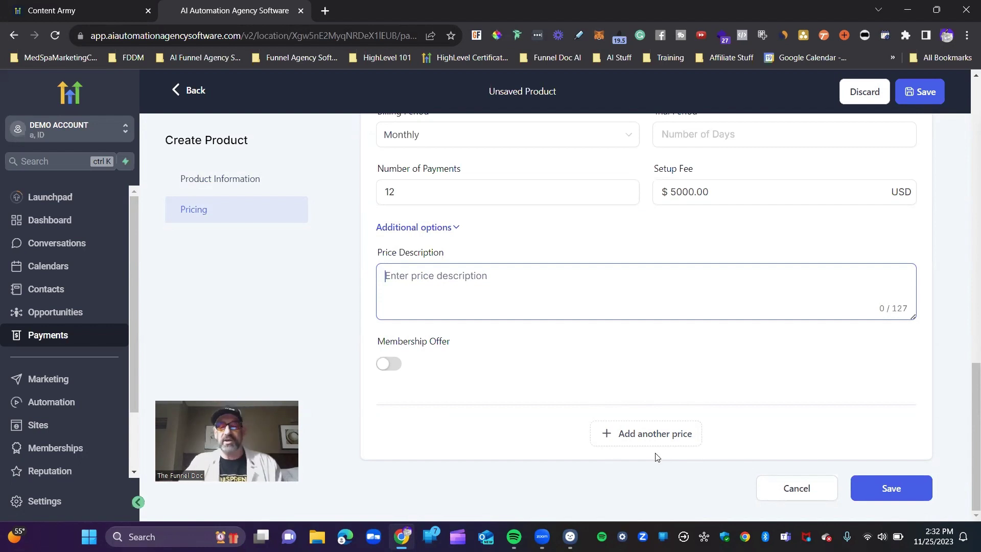
left_click(395, 364)
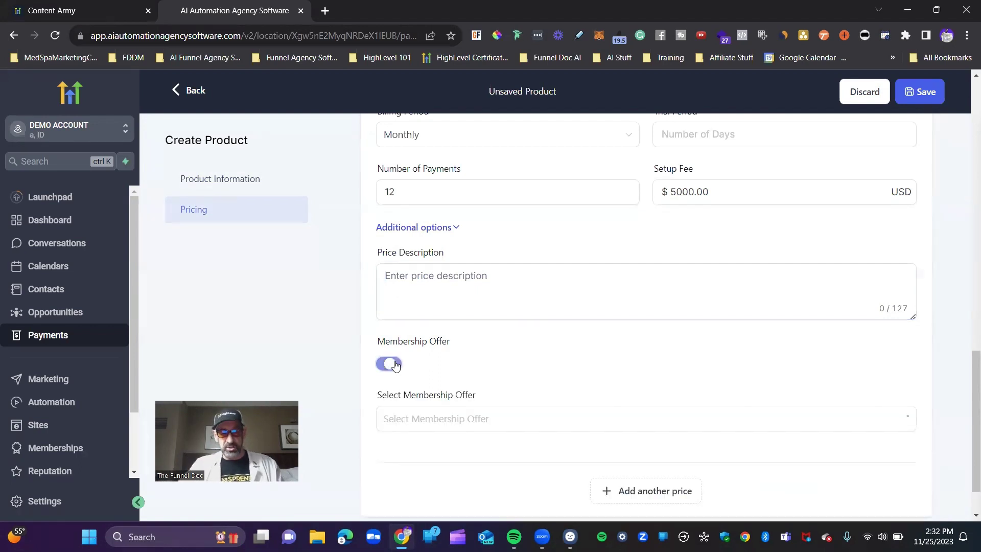
left_click(496, 422)
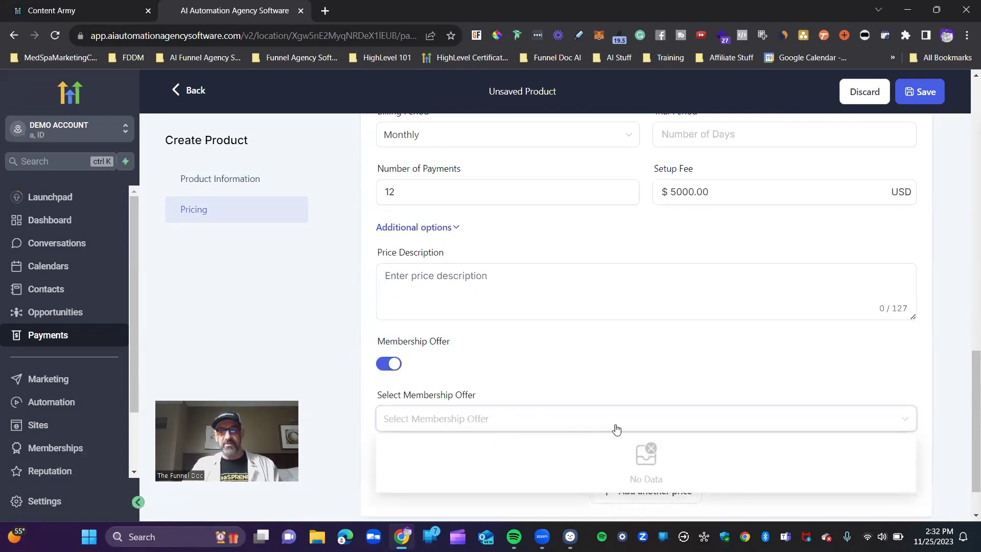
left_click(585, 369)
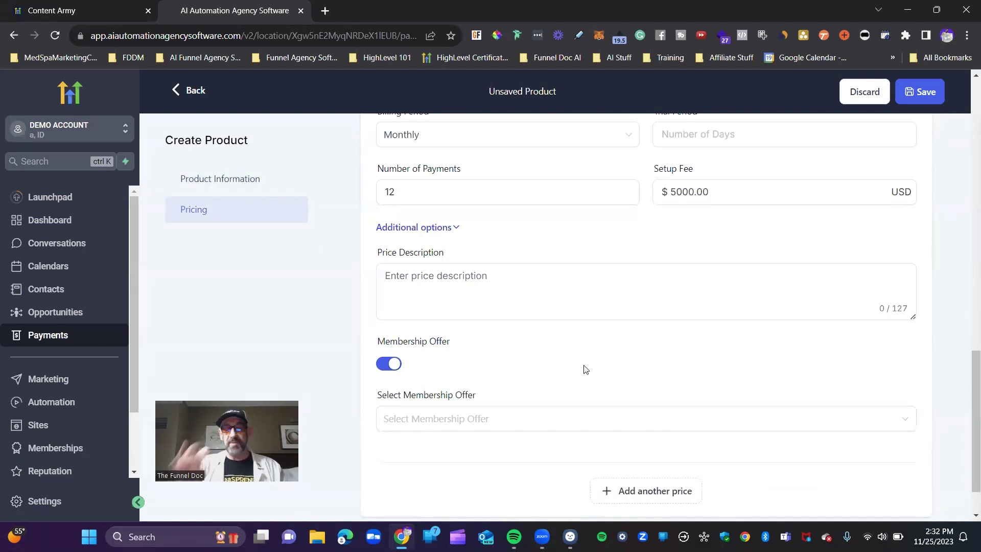
Review the product's details and save the new product
scroll(637, 264, "up", 5)
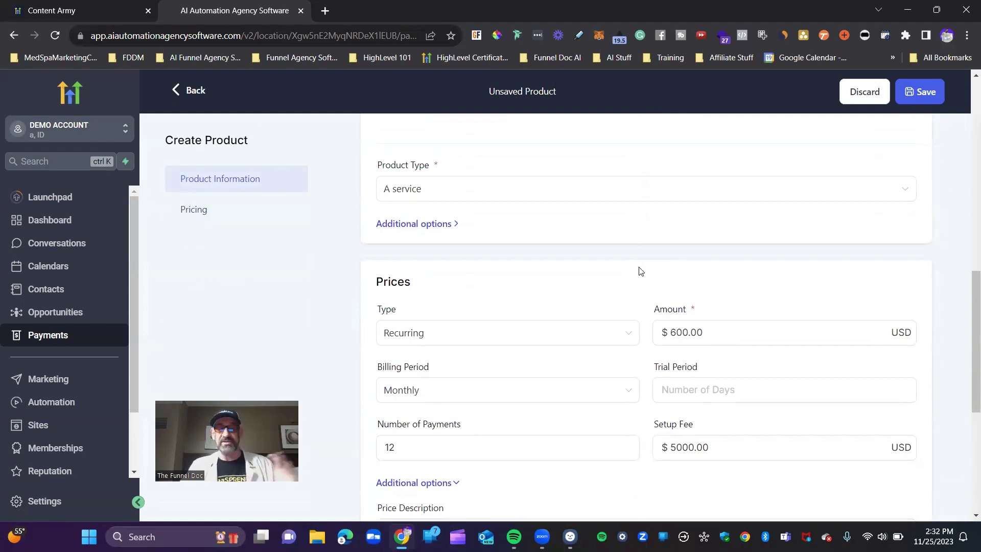
scroll(641, 276, "up", 6)
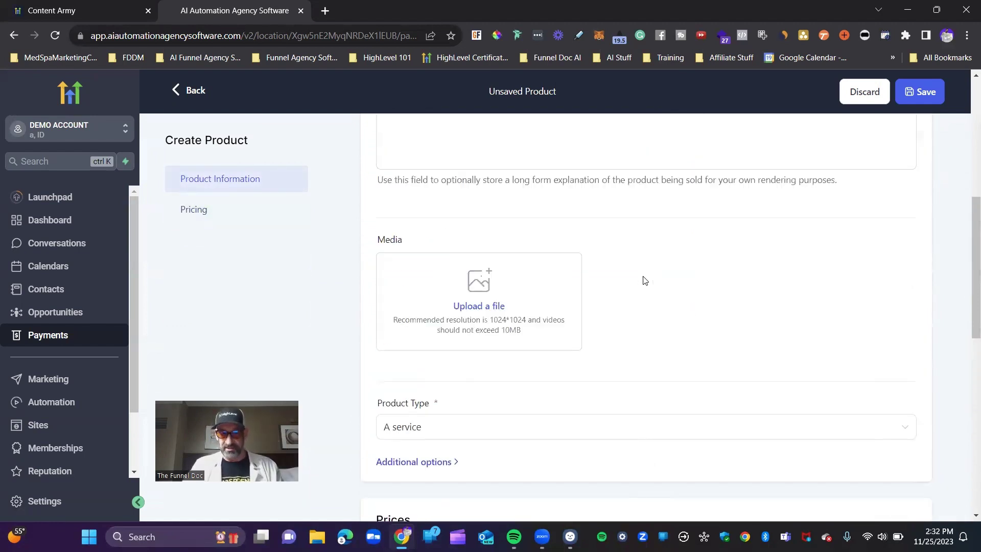
scroll(649, 285, "down", 12)
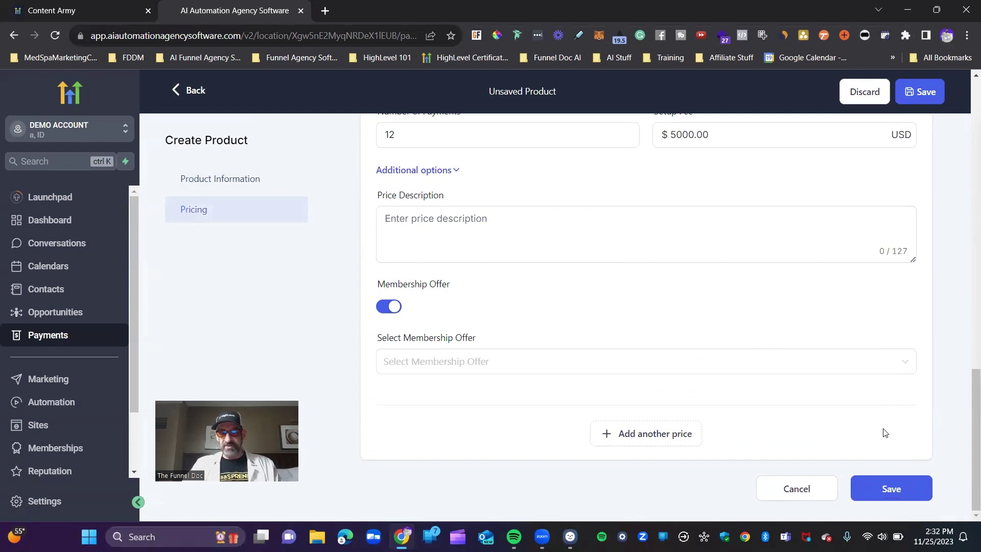
left_click(892, 481)
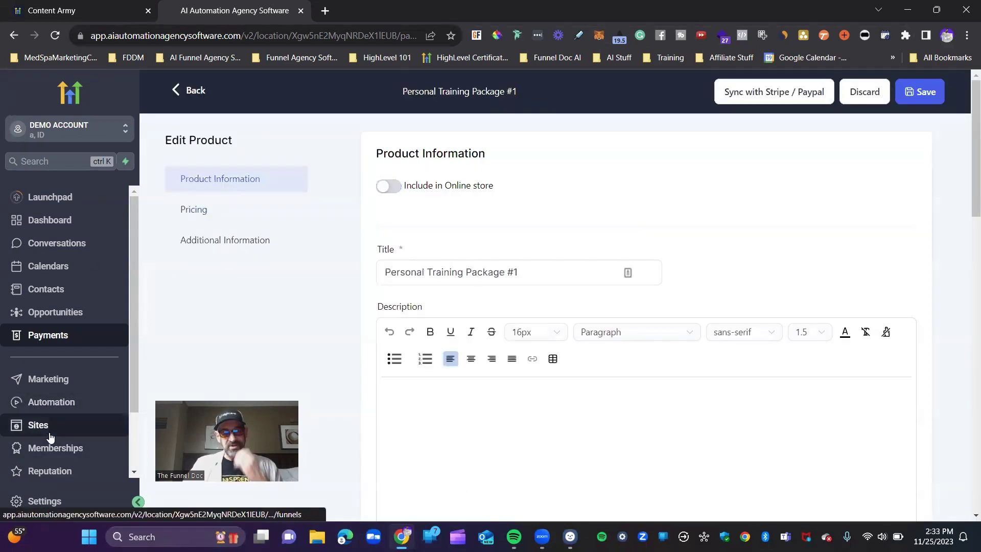
Go to the Demo Sign Up Page website and open the products of its Sign Up Page
left_click(36, 426)
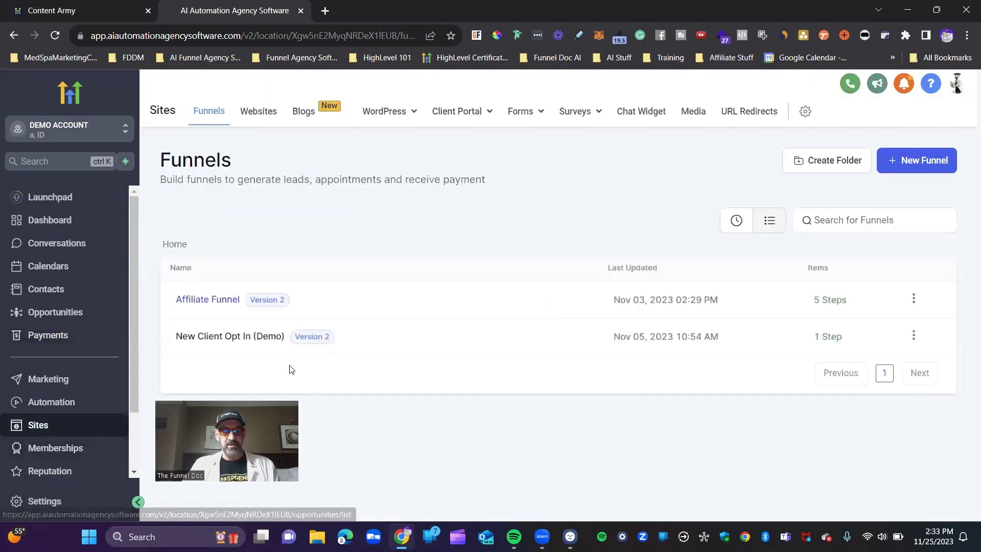
left_click(258, 109)
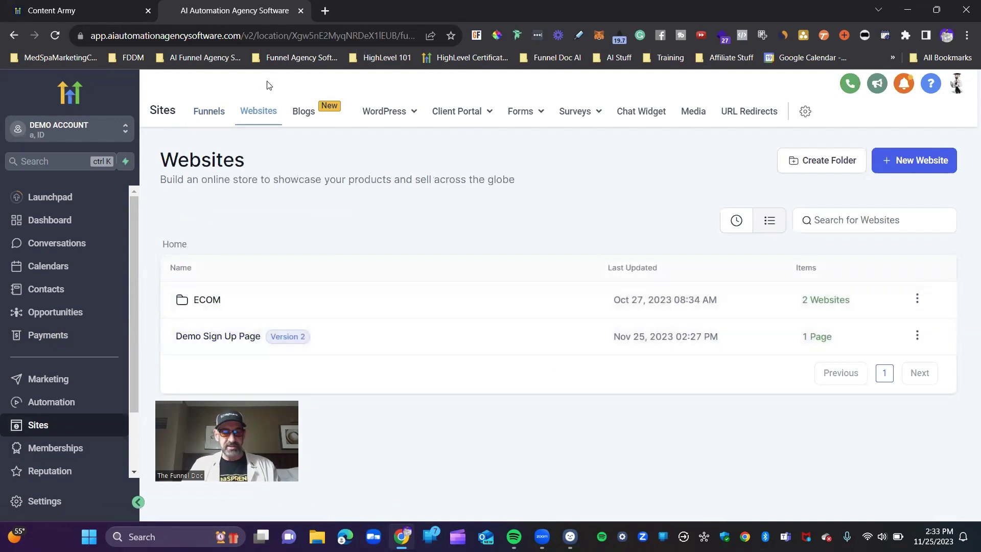
left_click(228, 336)
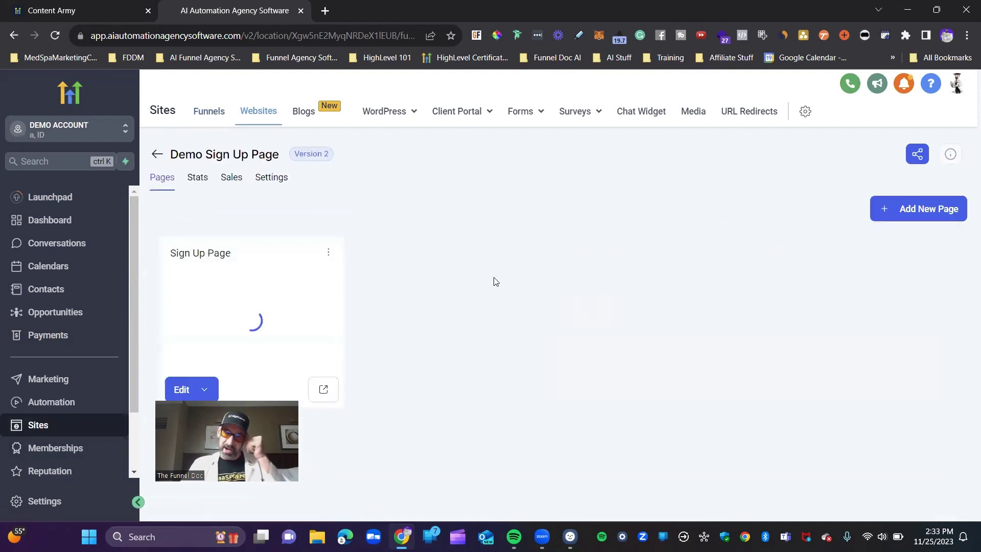
left_click(328, 255)
left_click(327, 208)
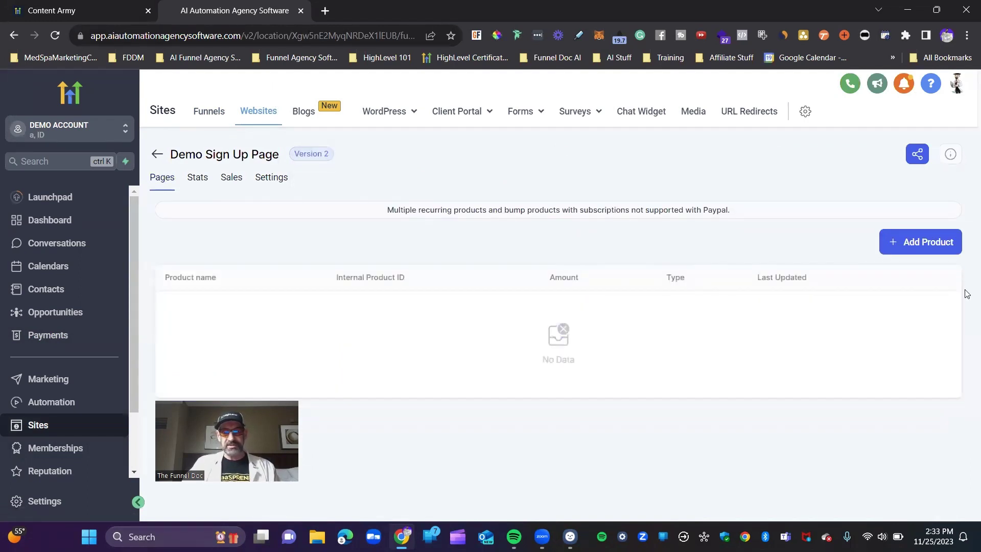
Add Personal Training Package #1 to the page with its 600 price option, and review the product name and display override fields
left_click(922, 242)
left_click(229, 292)
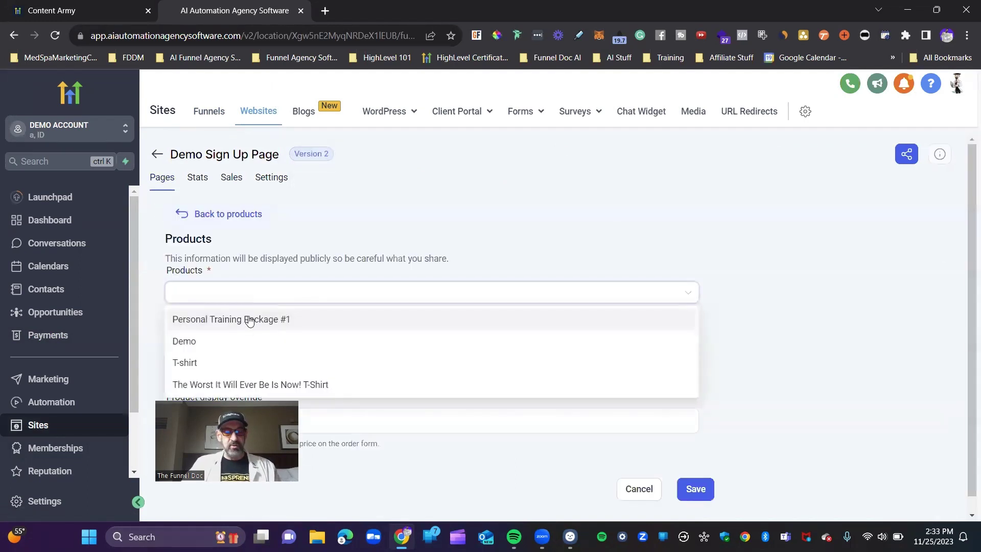
left_click(258, 322)
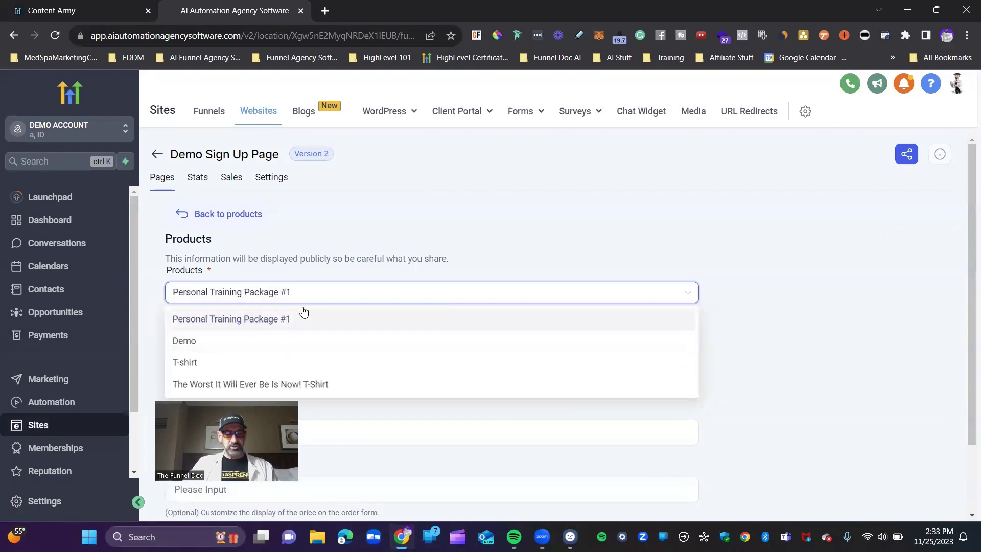
left_click(286, 364)
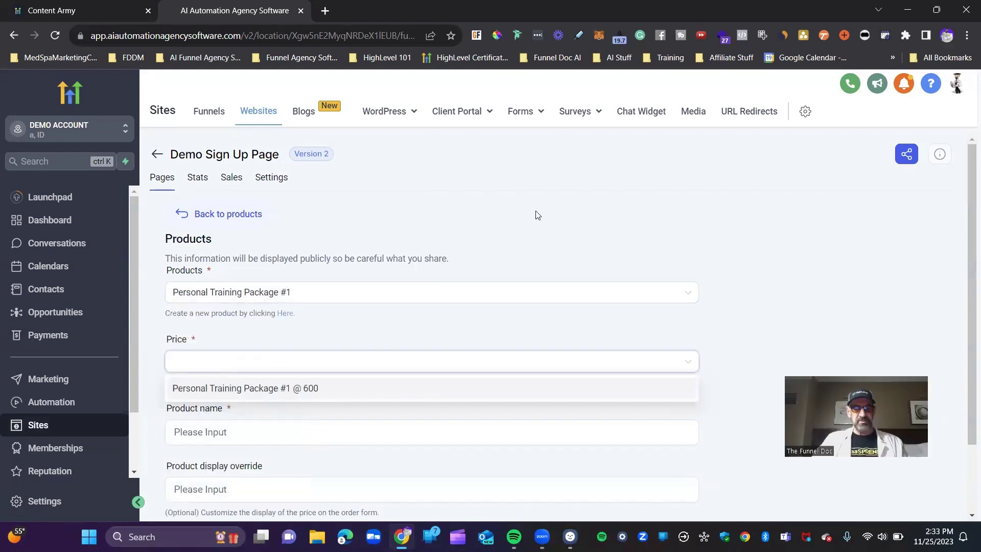
left_click(248, 387)
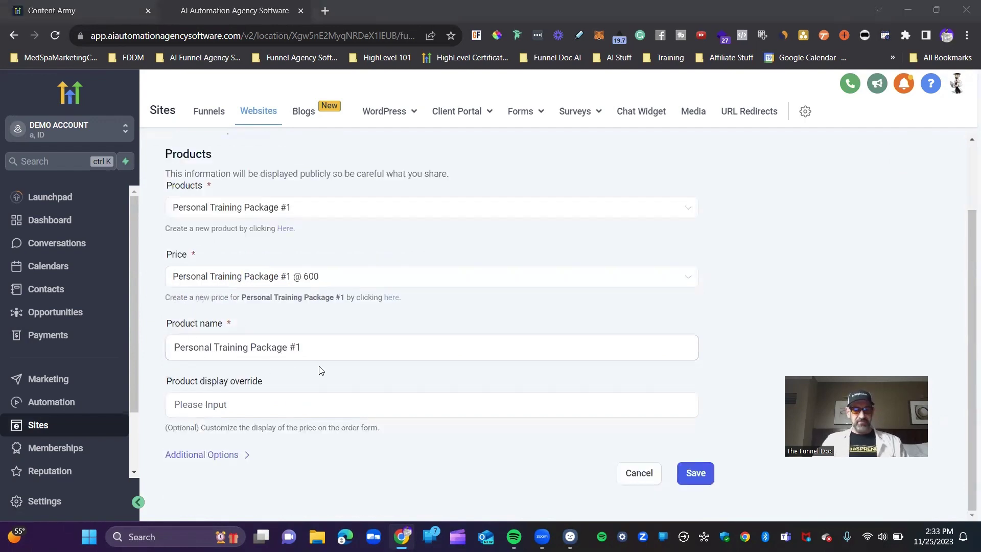
left_click(305, 343)
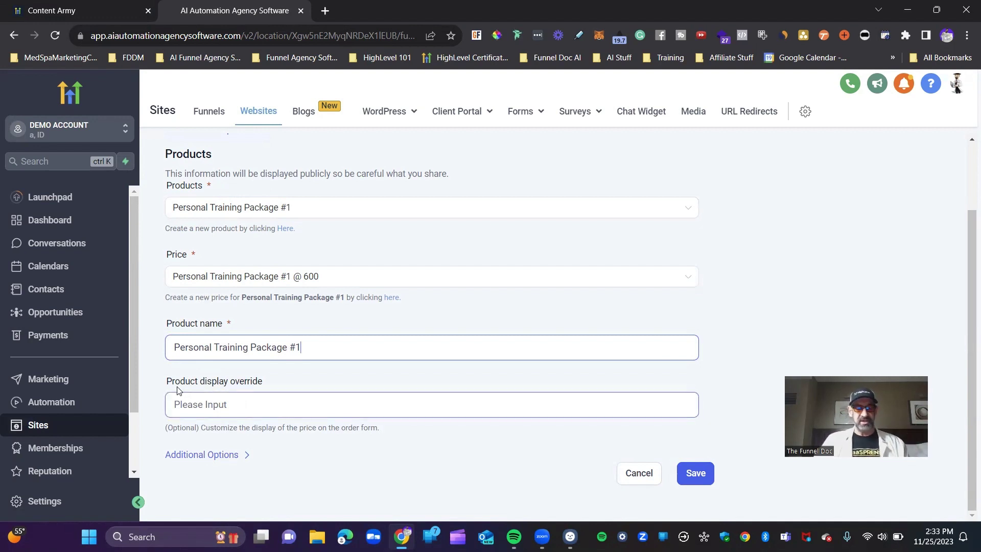
left_click_drag(171, 380, 251, 385)
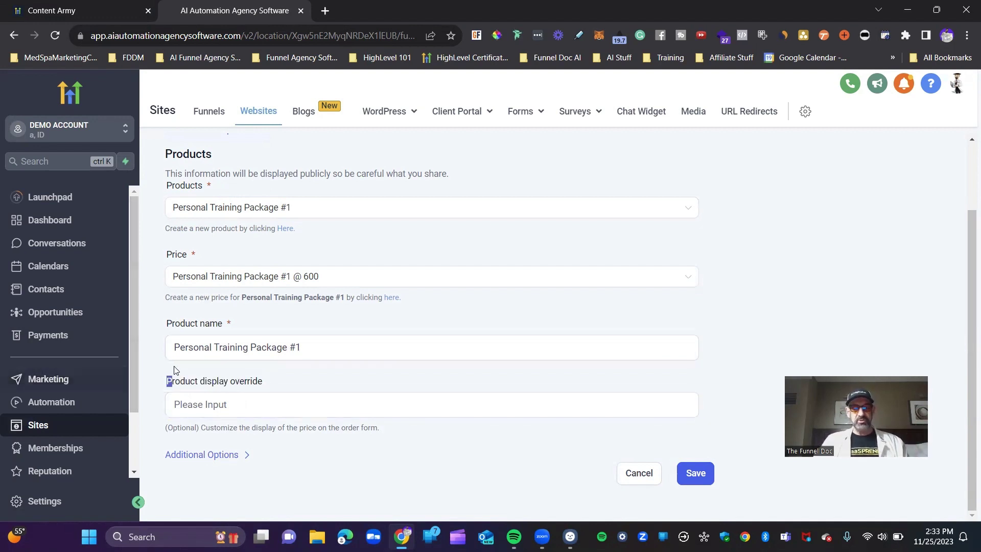
left_click(273, 404)
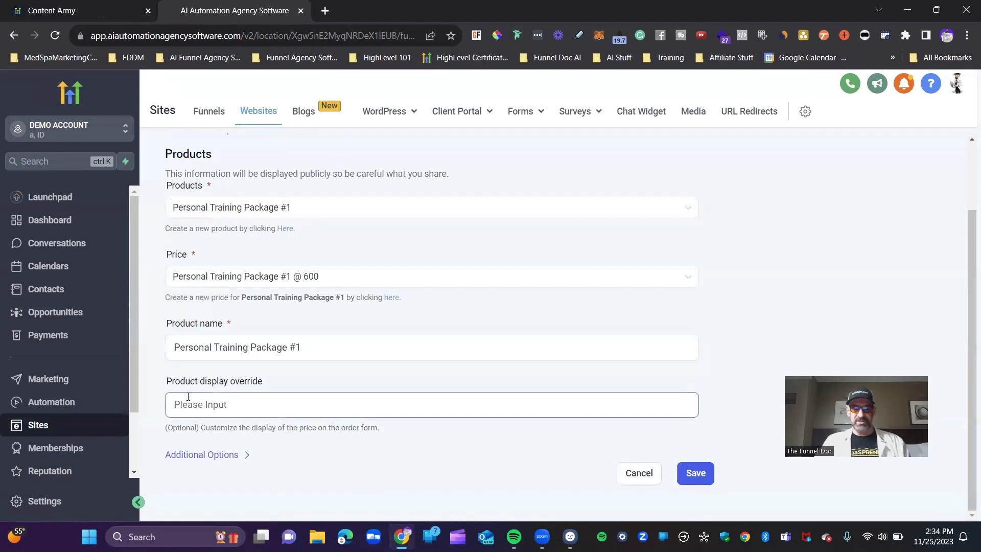
Expand the product's additional options, allow multiple quantity to be purchased, and check the maximum units per order
left_click(250, 455)
scroll(480, 323, "down", 5)
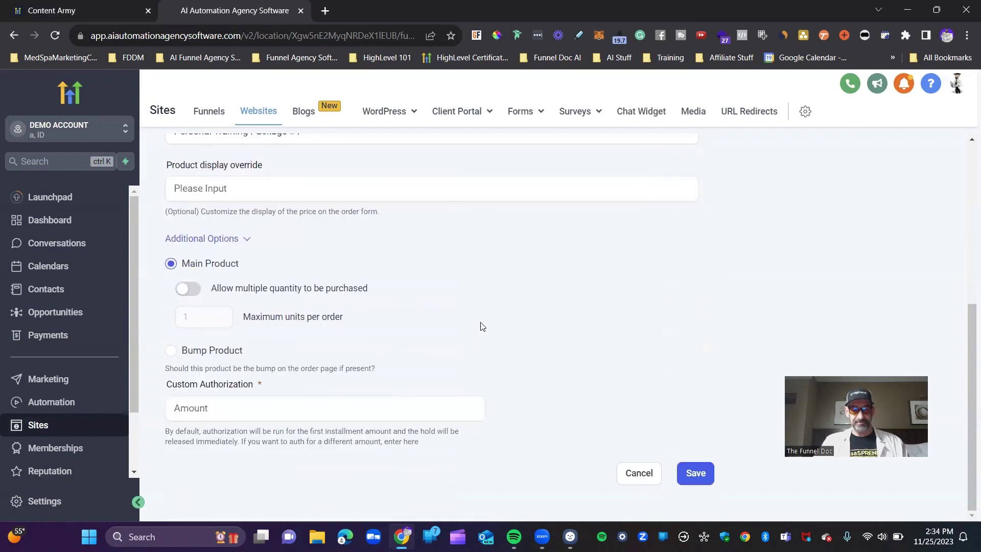
left_click(187, 288)
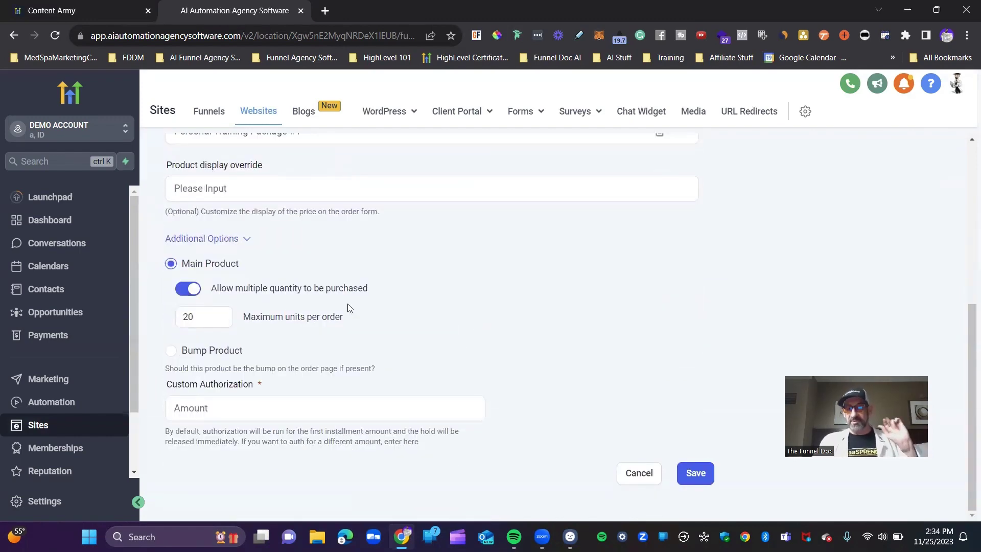
left_click(204, 315)
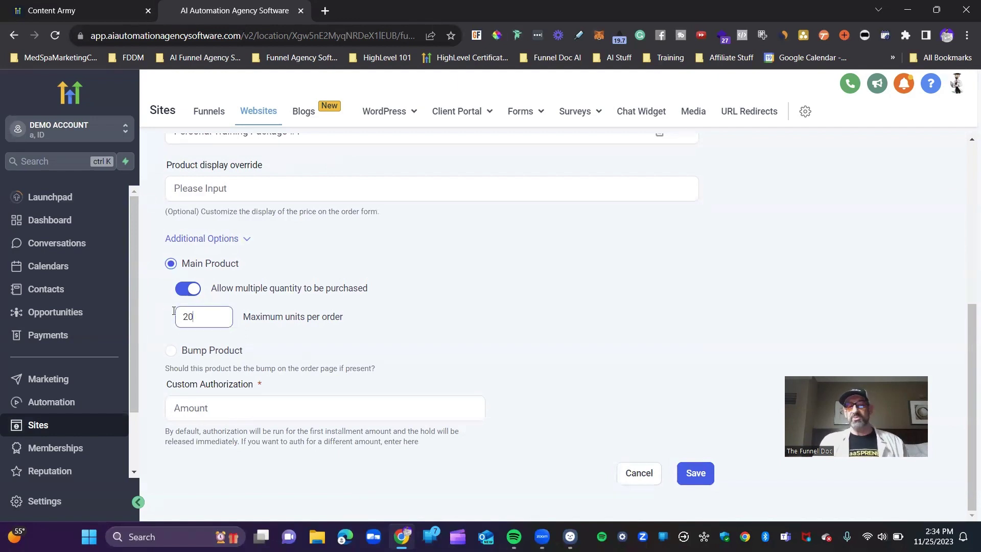
double_click(217, 311)
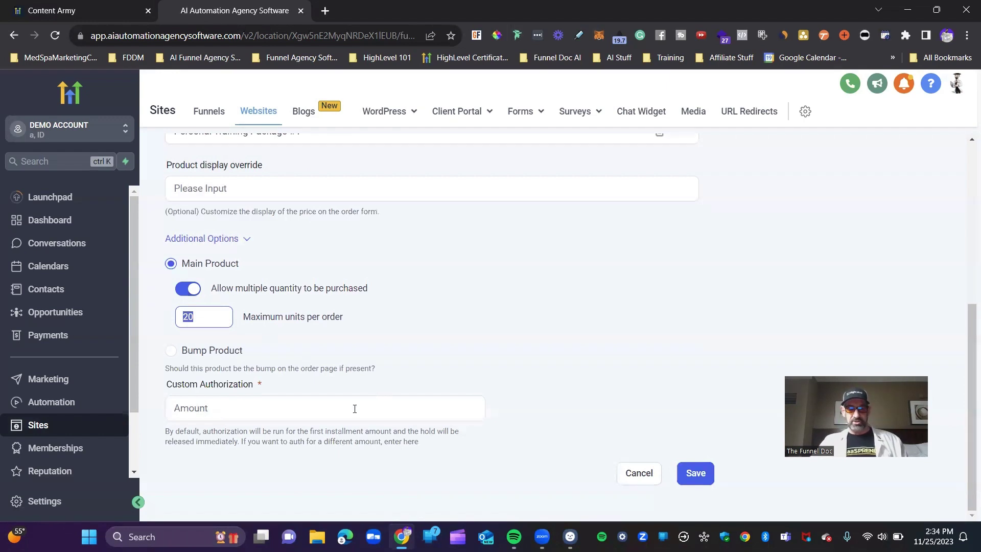
Make Personal Training Package #1 a bump product, leave the custom authorization amount empty, and save it
left_click(171, 350)
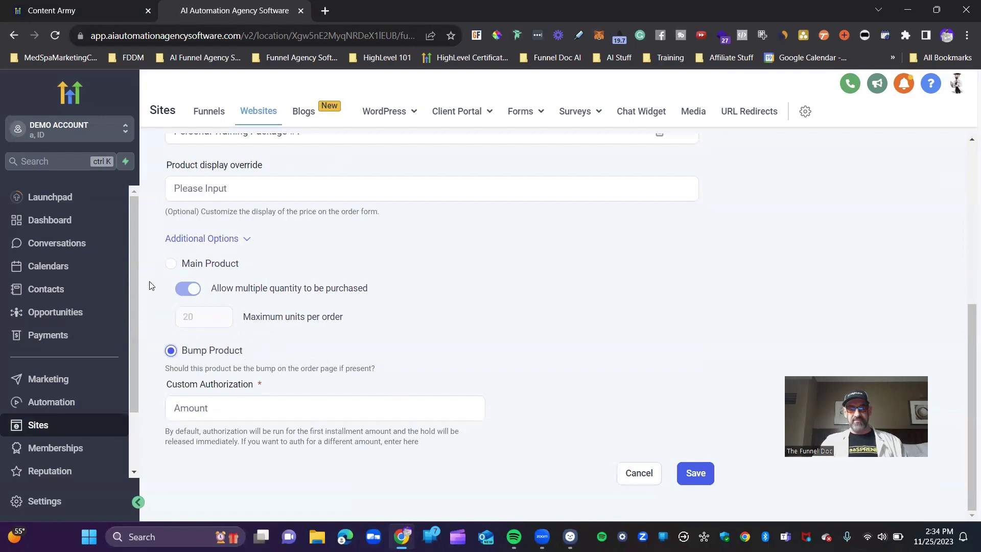
scroll(292, 349, "down", 1)
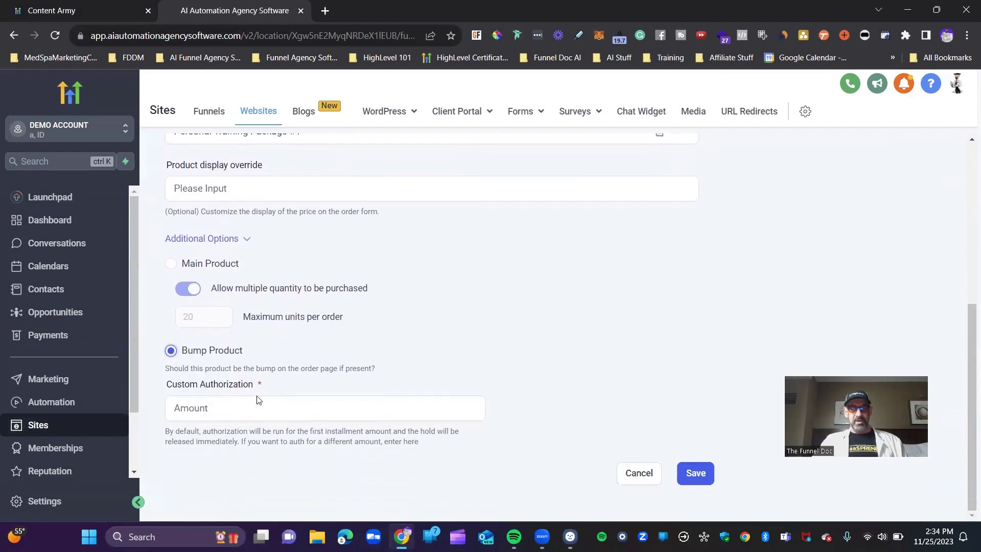
left_click(256, 399)
left_click(705, 473)
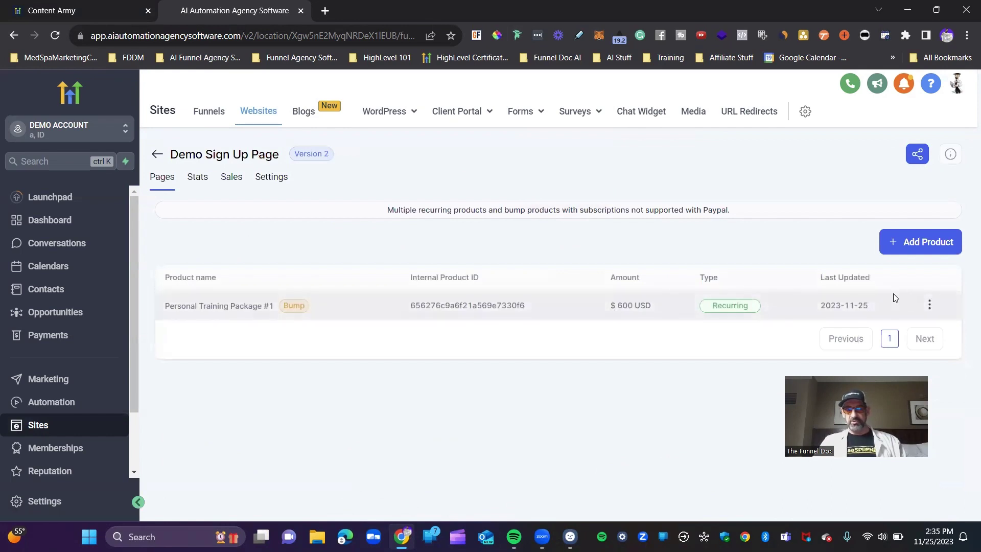
Preview the Sign Up Page of the Demo Sign Up Page website and submit the order form's customer details to reach step 2
key("alt+Left")
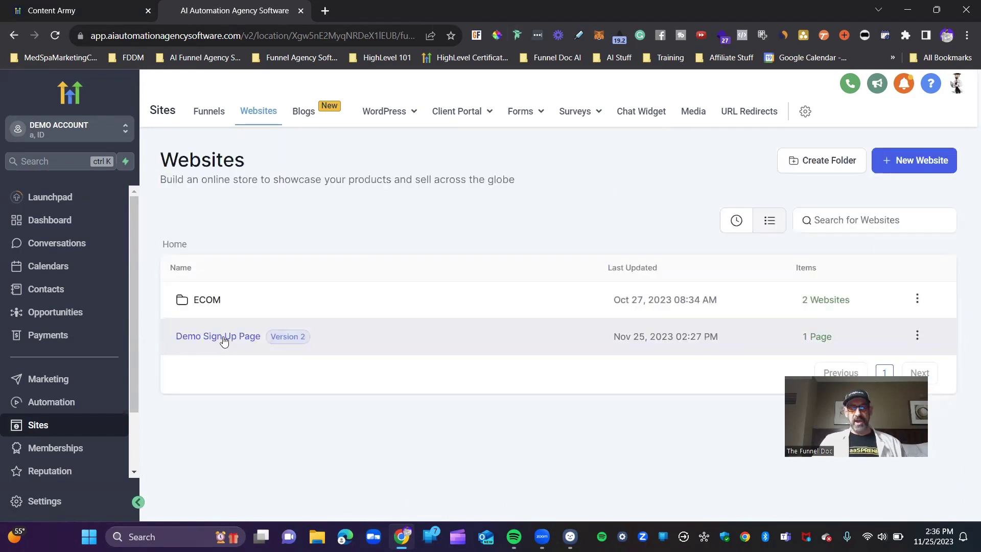
left_click(223, 340)
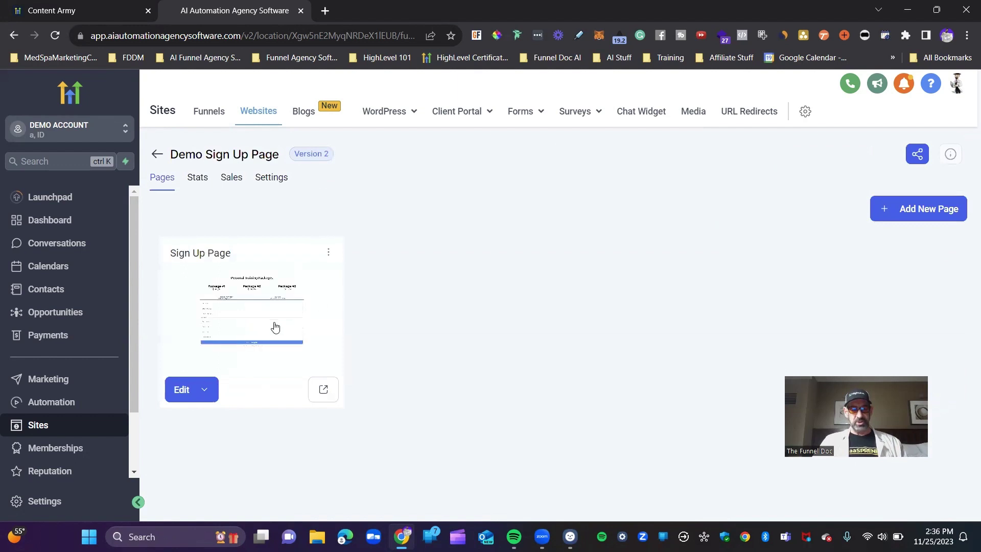
left_click(323, 390)
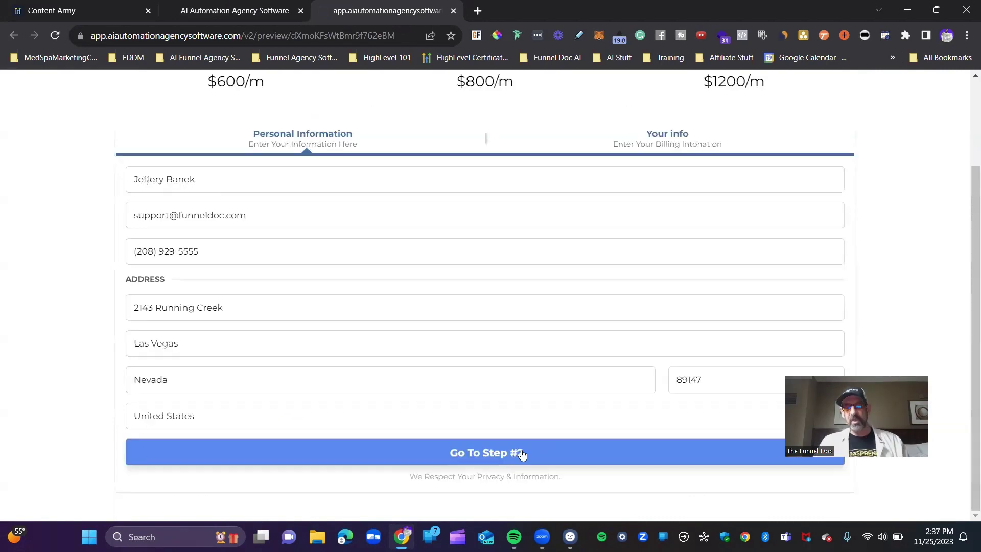
left_click(522, 453)
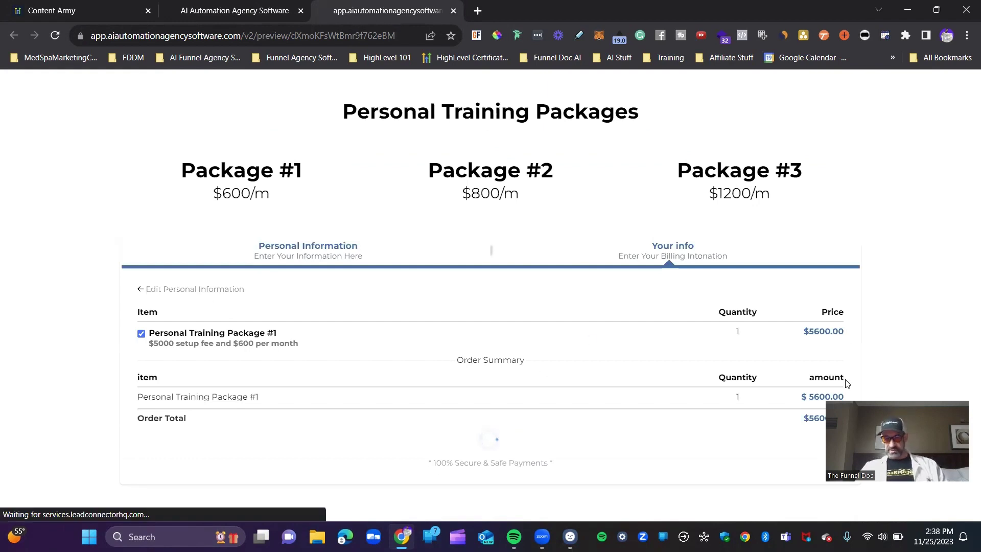
Review the billing step's package description, order summary, and Card and Google Pay payment options
scroll(144, 217, "down", 3)
left_click_drag(144, 216, 299, 223)
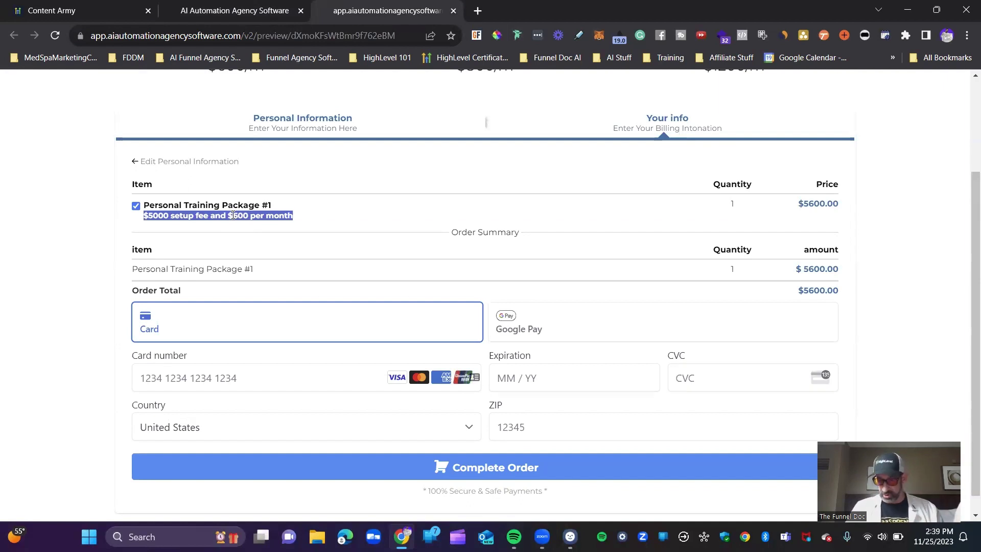
left_click(306, 238)
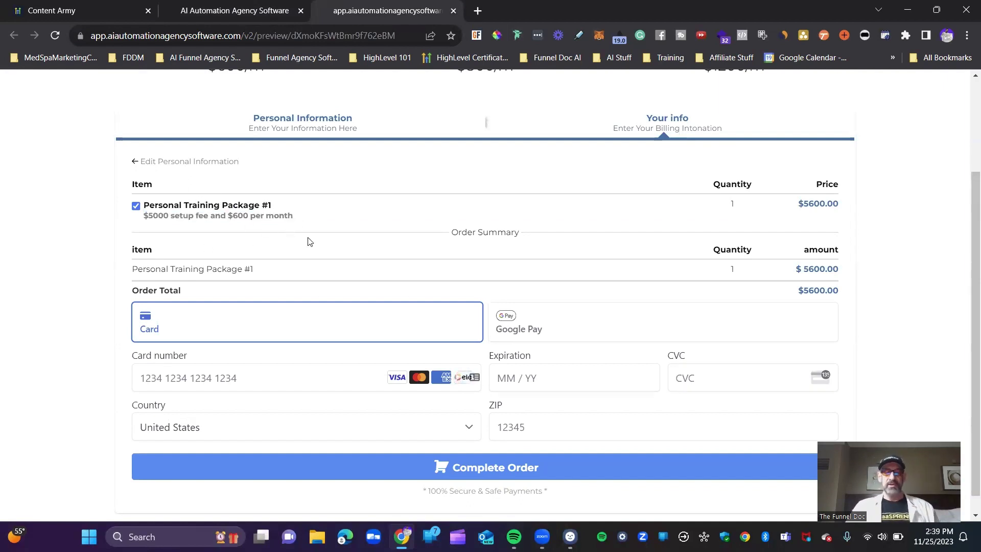
left_click(537, 327)
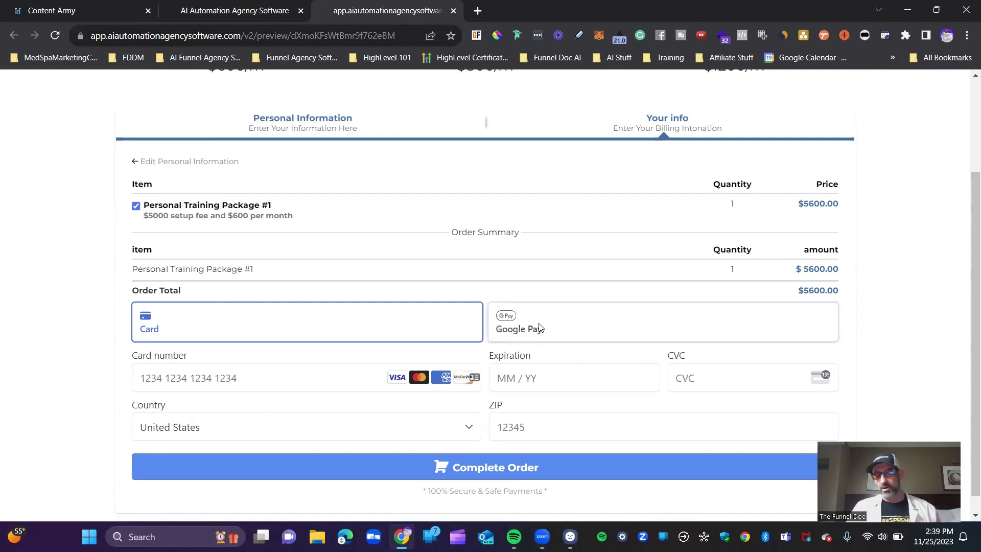
left_click(407, 340)
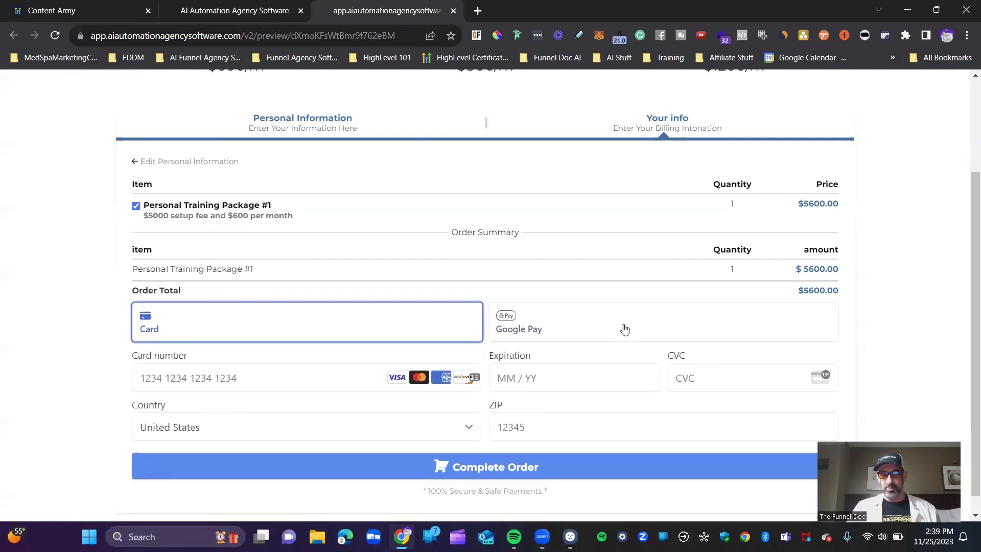
scroll(562, 333, "down", 1)
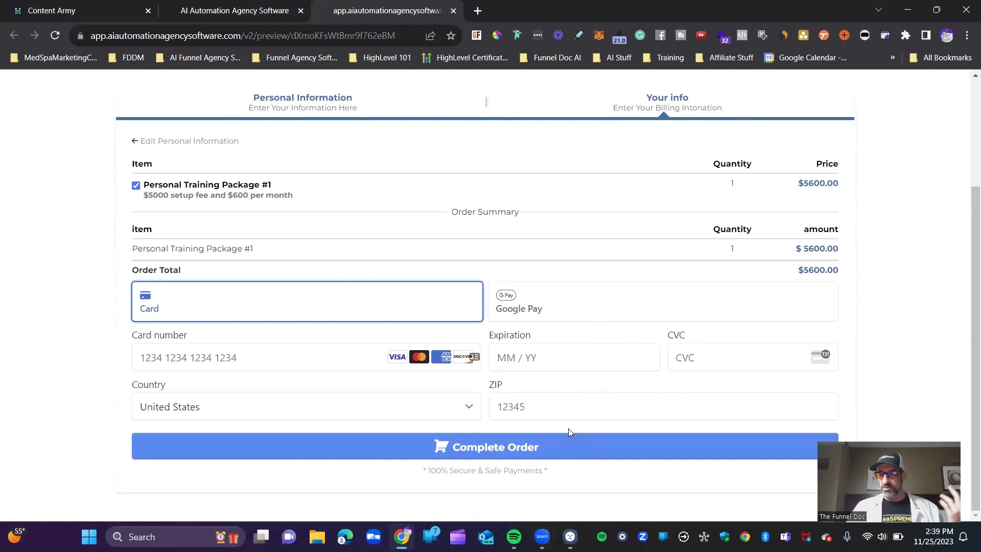